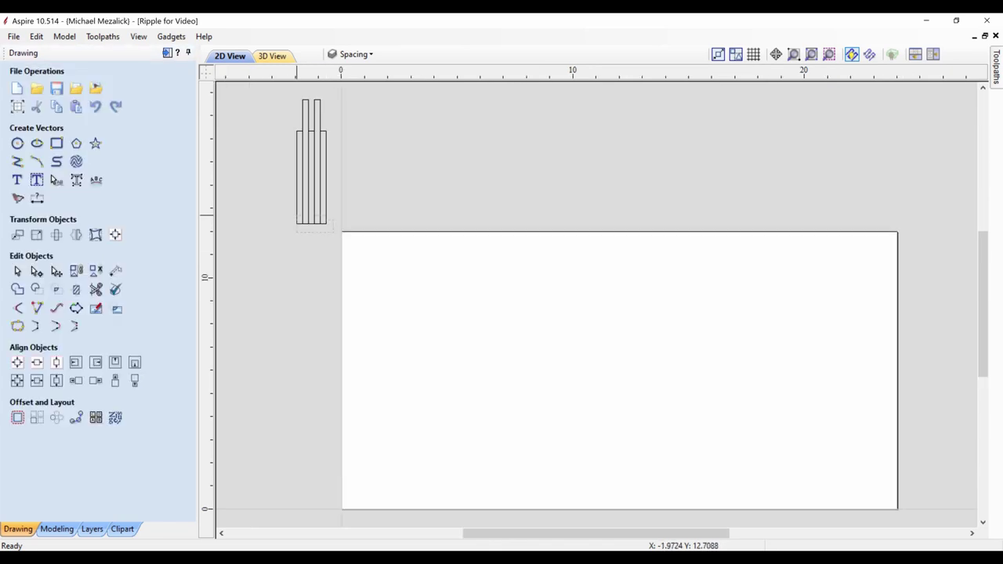
Examine the widths and heights of the individual spacing rectangles beside the material
drag(291, 209, 290, 206)
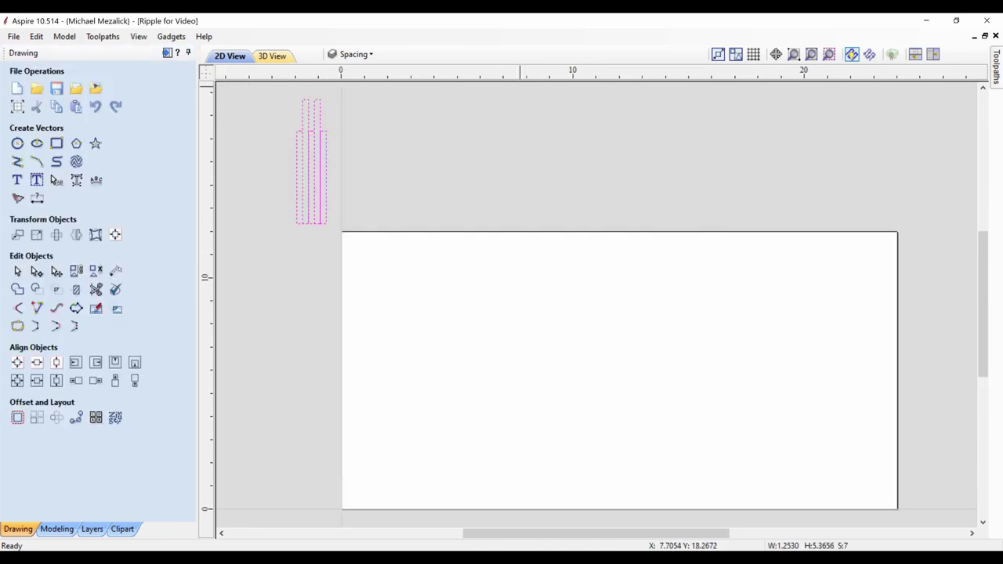
click(828, 54)
click(558, 166)
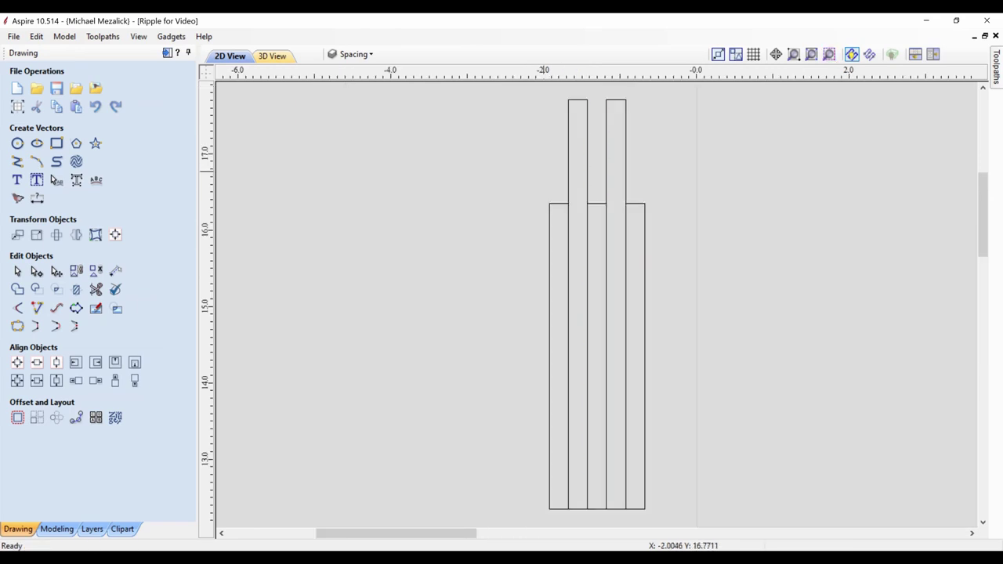
click(567, 164)
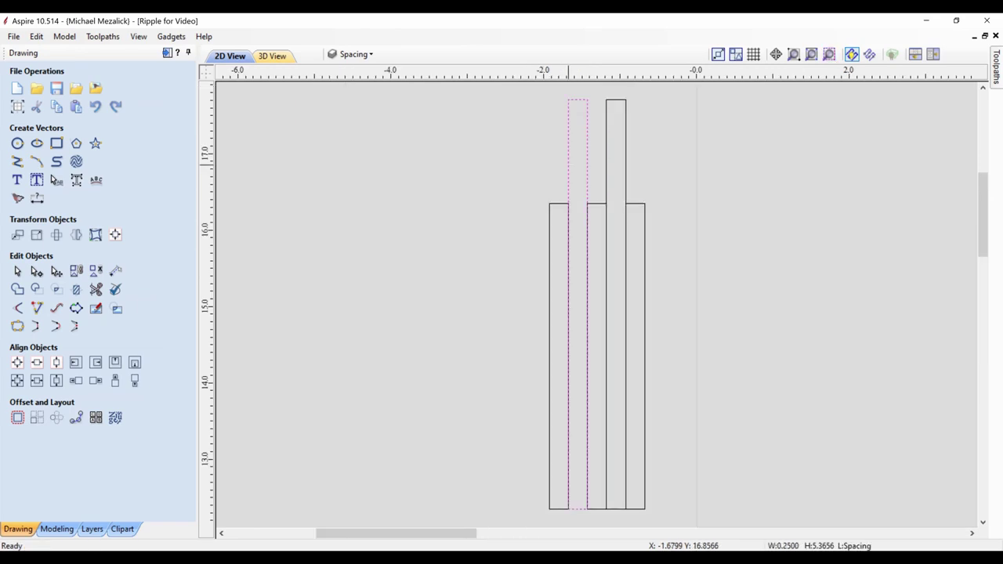
click(558, 202)
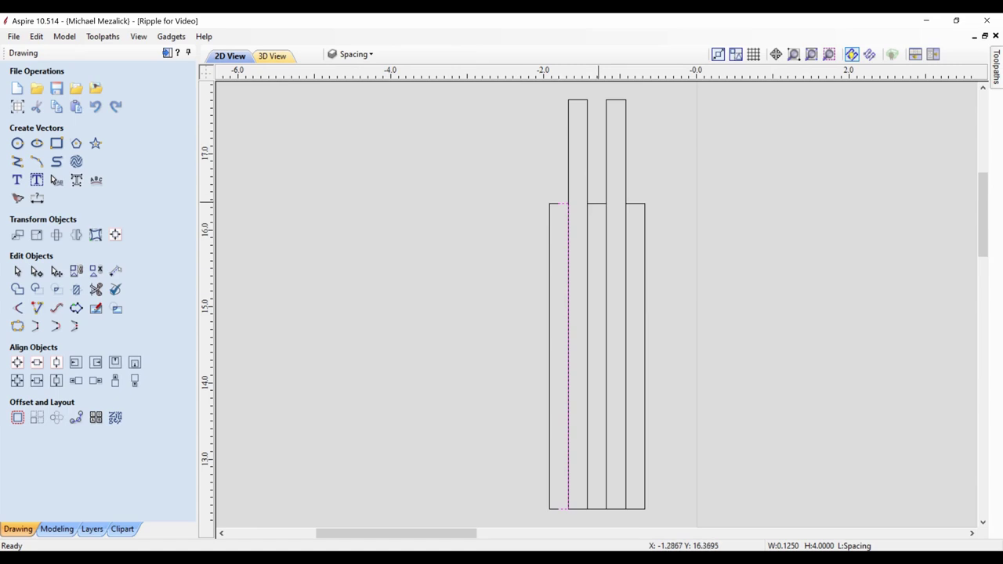
click(636, 202)
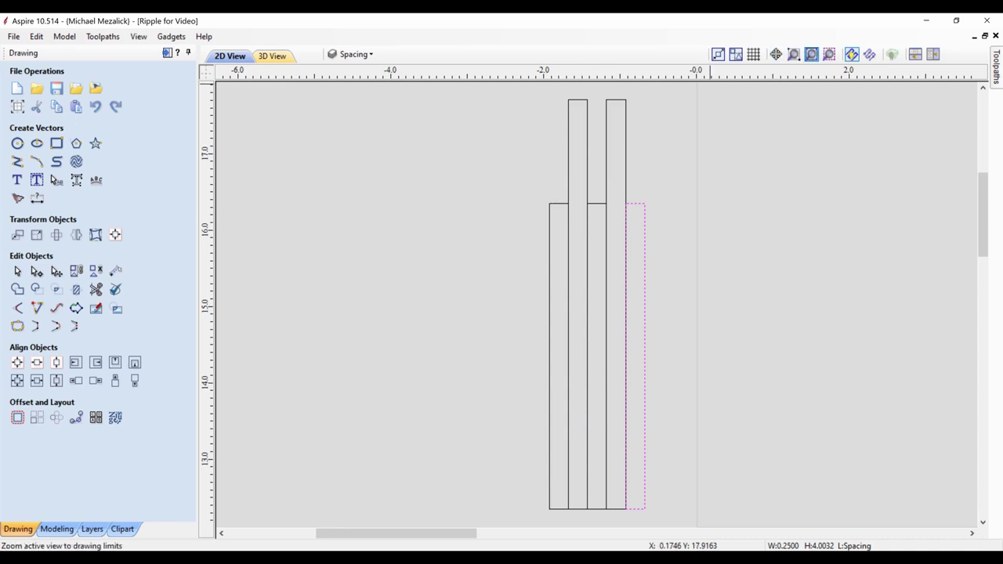
click(811, 54)
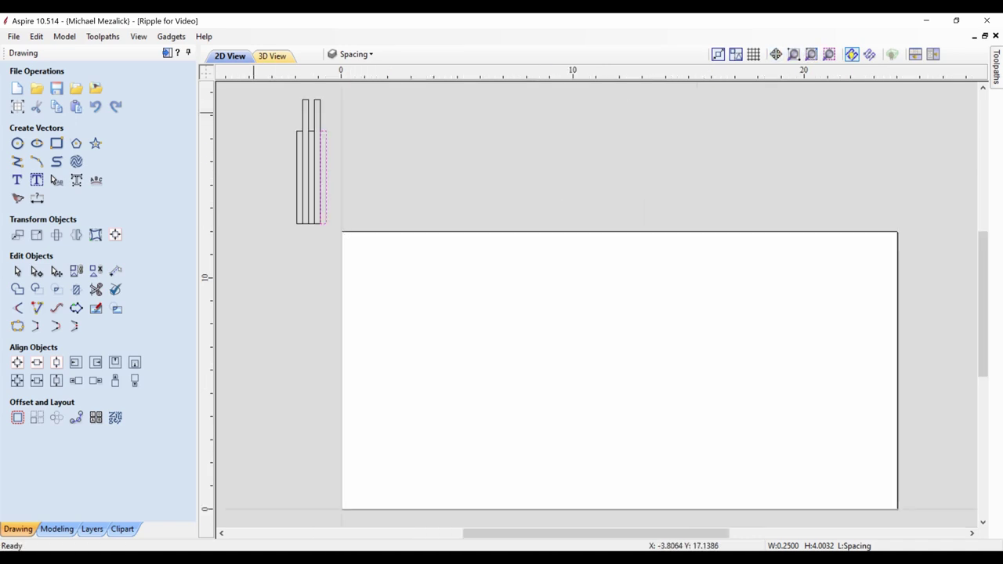
Show the guide lines and delete all existing guides
click(206, 73)
click(265, 175)
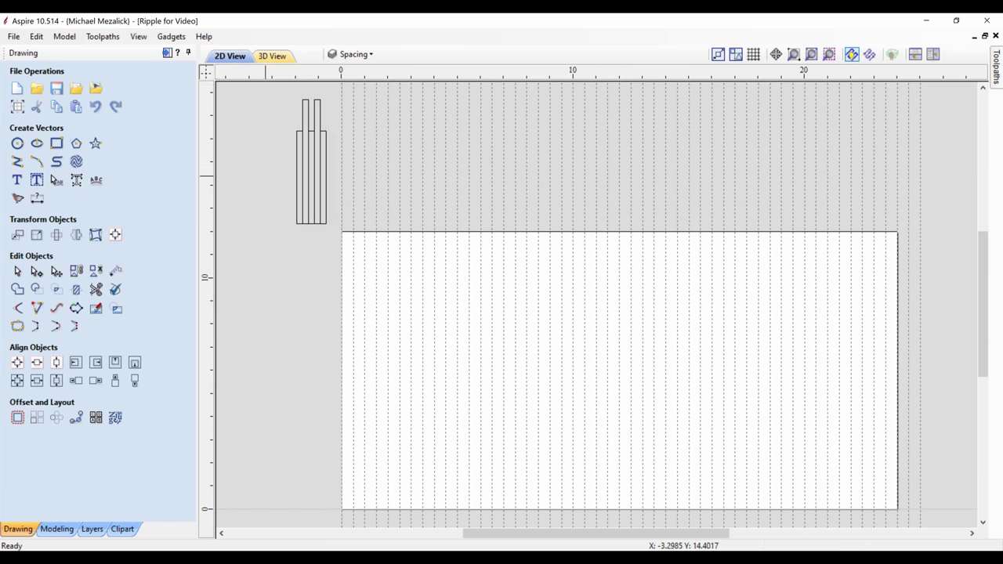
click(139, 37)
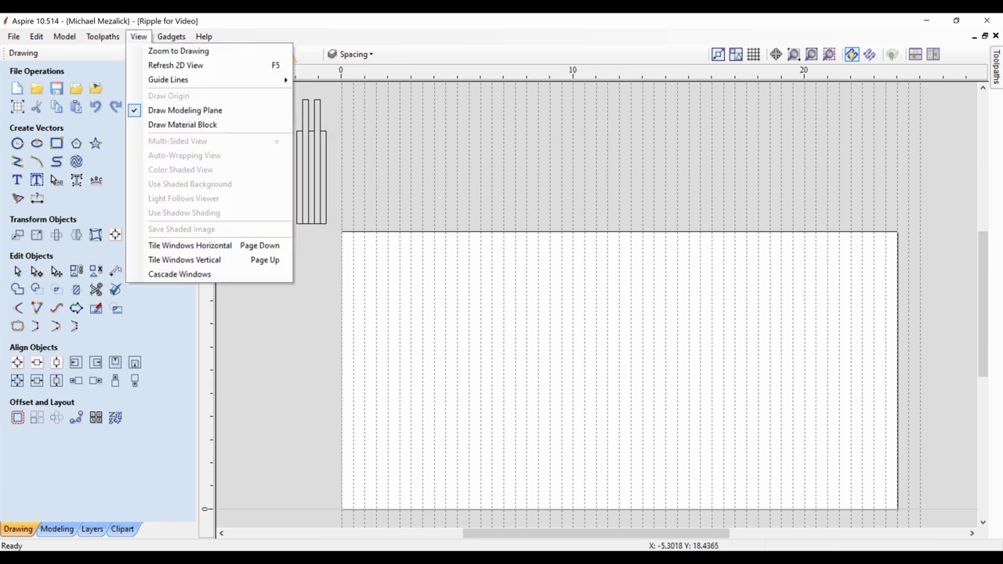
key(Right)
key(Down)
key(Down)
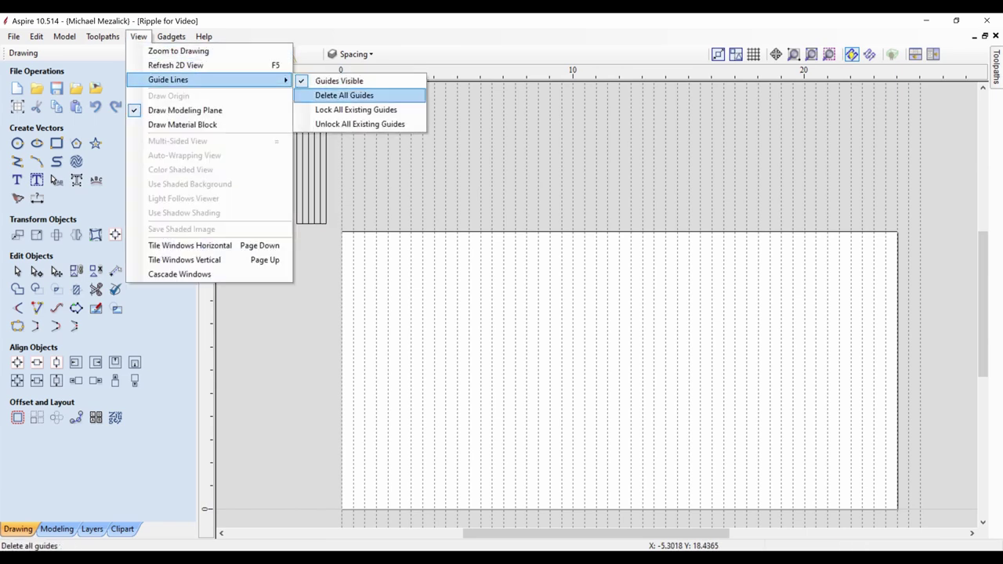
key(Return)
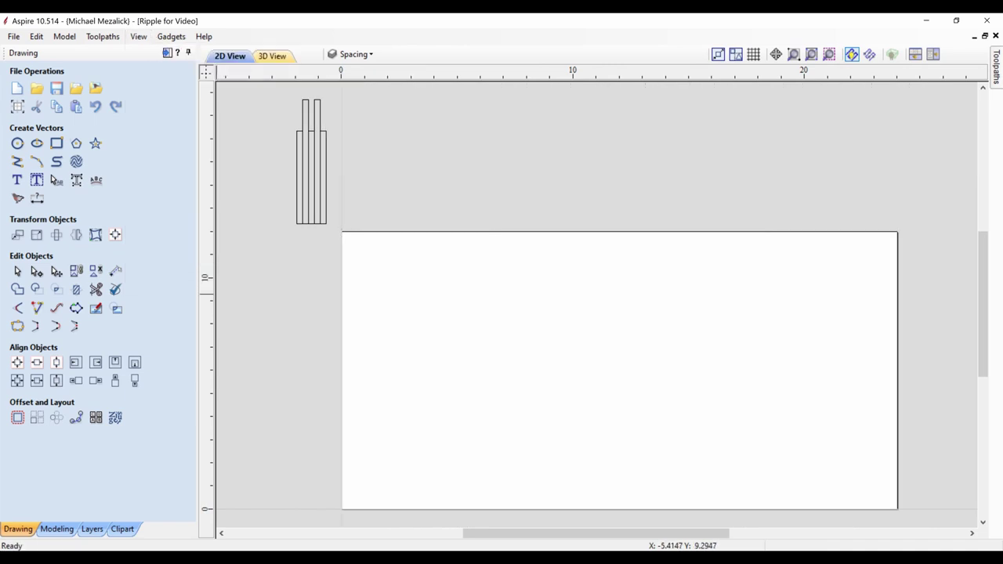
Place a vertical guide at position 0 and create 50 parallel guides relative to it with a 0.5-inch offset
drag(207, 297, 341, 263)
double_click(341, 206)
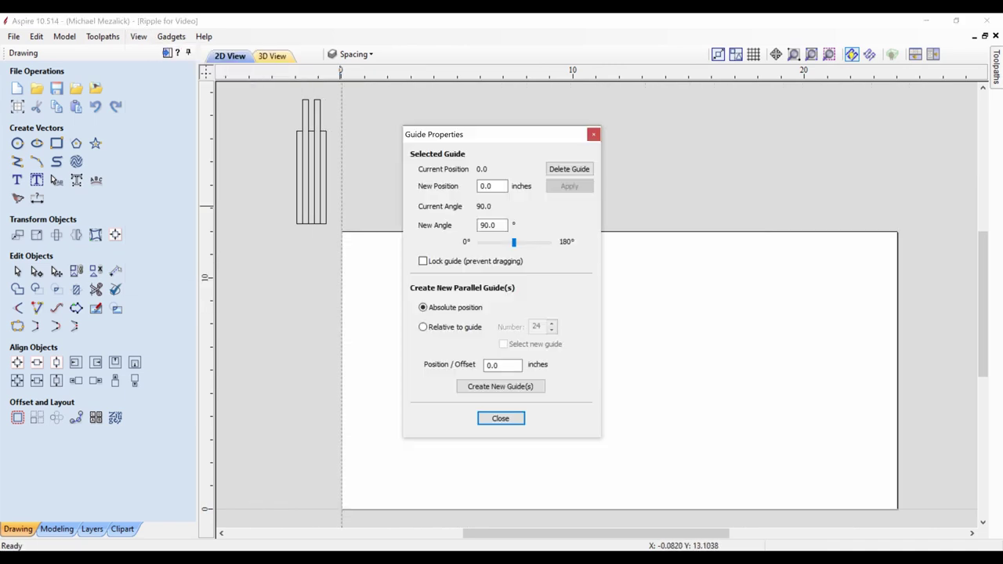
click(423, 327)
double_click(502, 365)
text(0.5)
double_click(537, 327)
text(50)
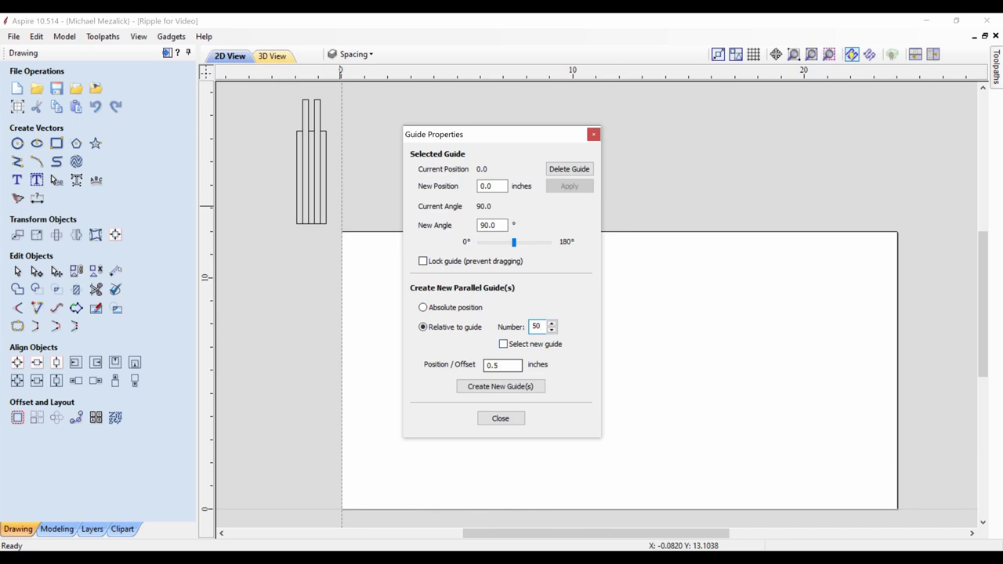
click(500, 386)
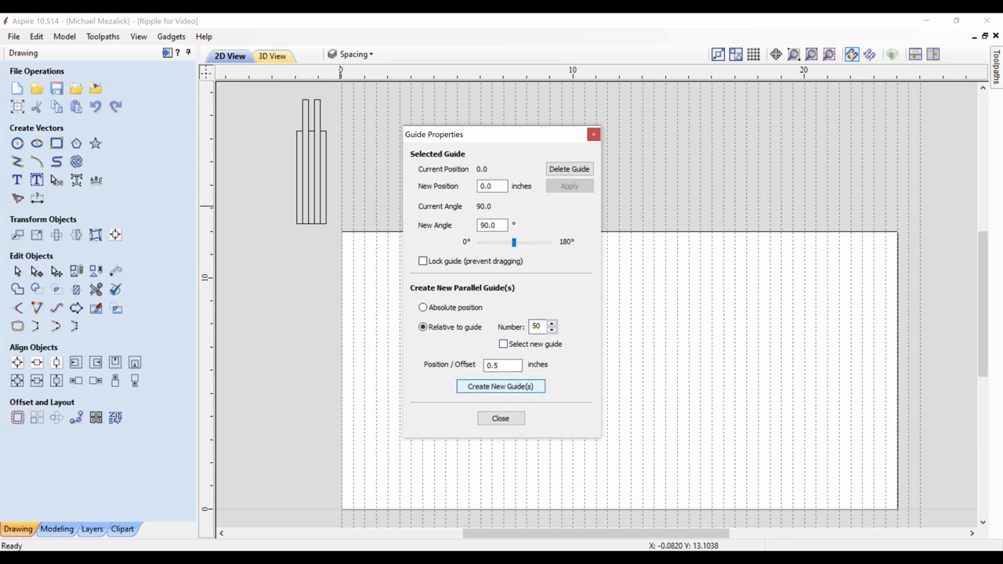
click(501, 417)
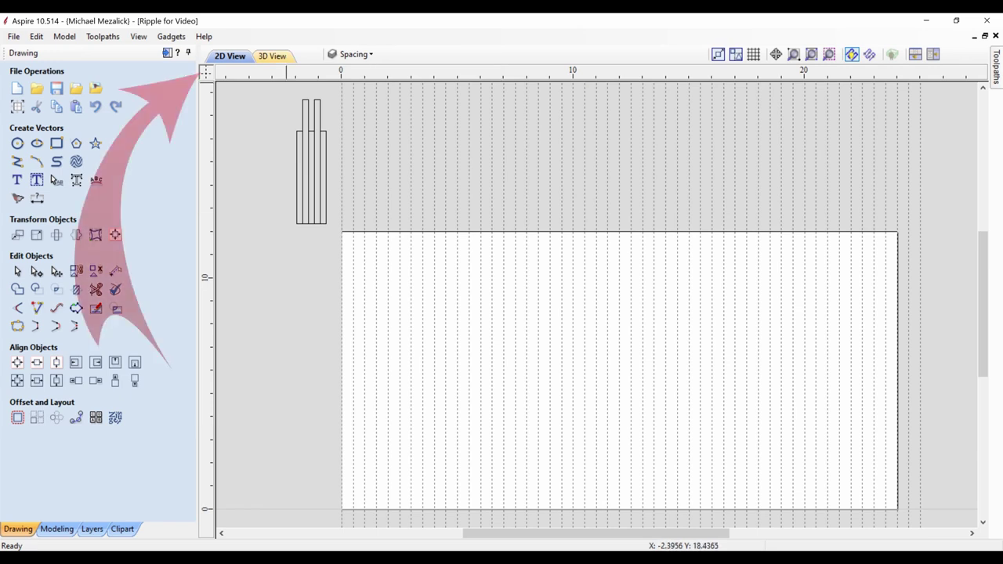
Hide the guide lines and make the Import - RipplesToolkit.eps layer visible to show all its ripple profiles
click(206, 72)
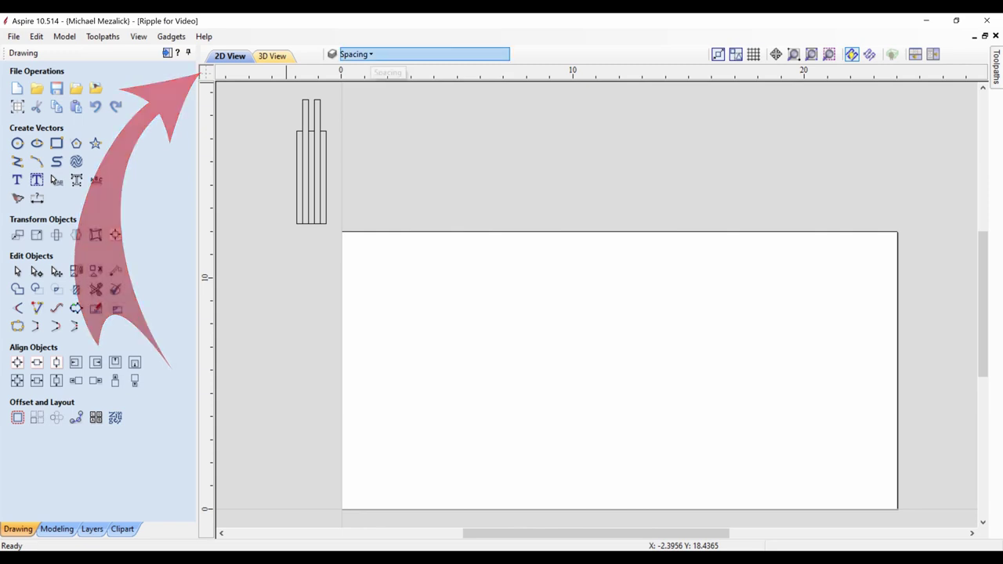
click(366, 55)
click(349, 76)
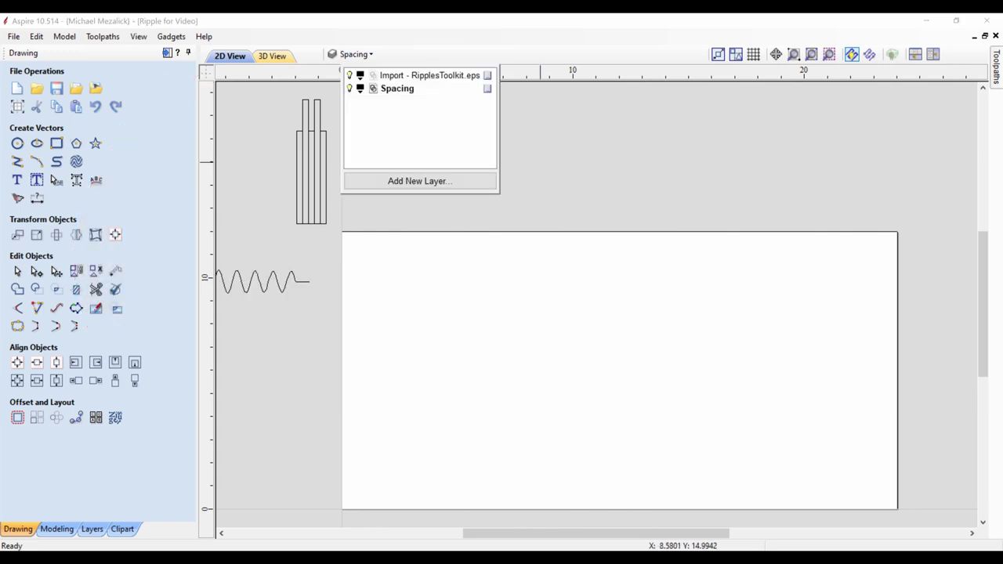
click(545, 135)
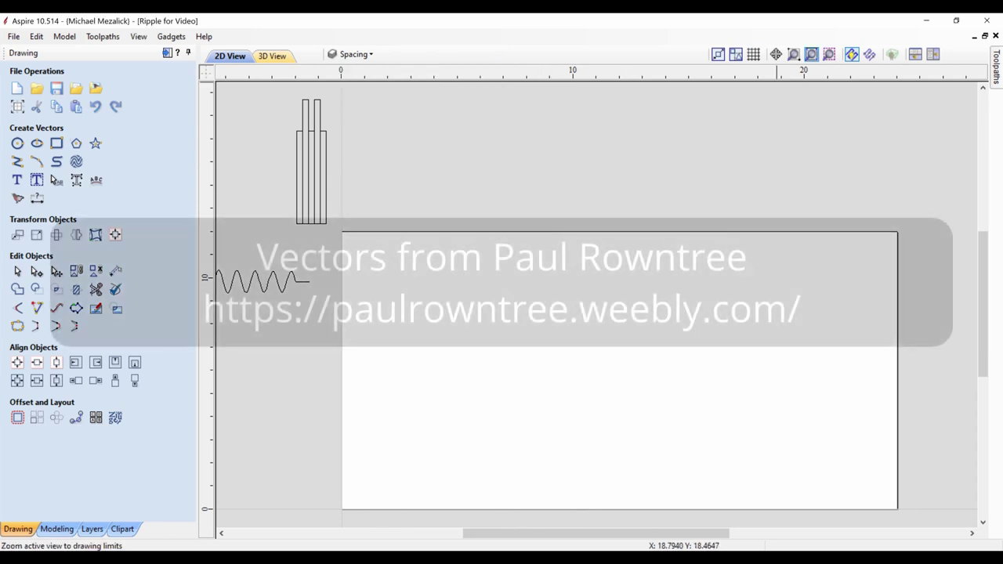
click(811, 54)
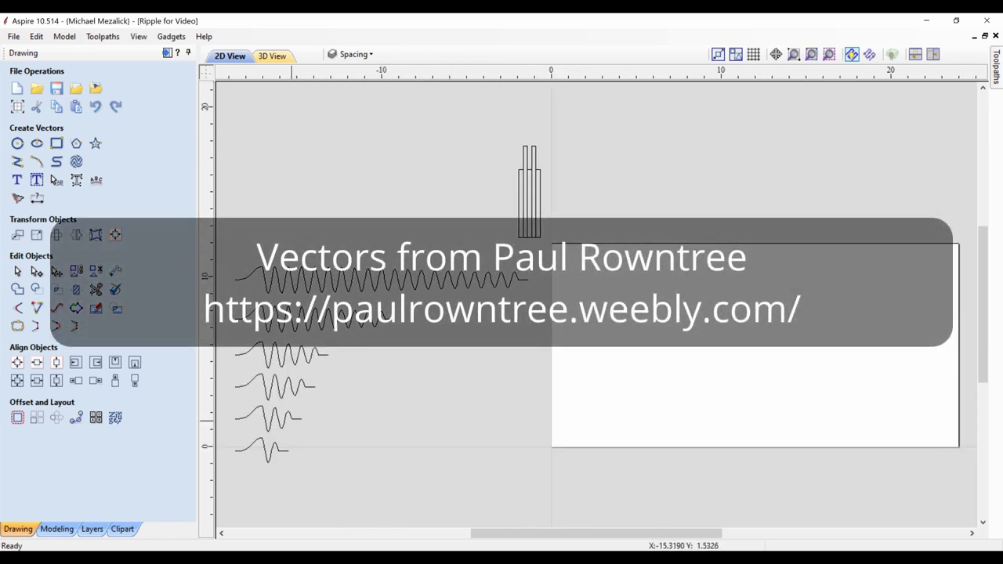
Move the fourth ripple profile from the top onto the material, with its left end at about X 15, Y 8
click(283, 394)
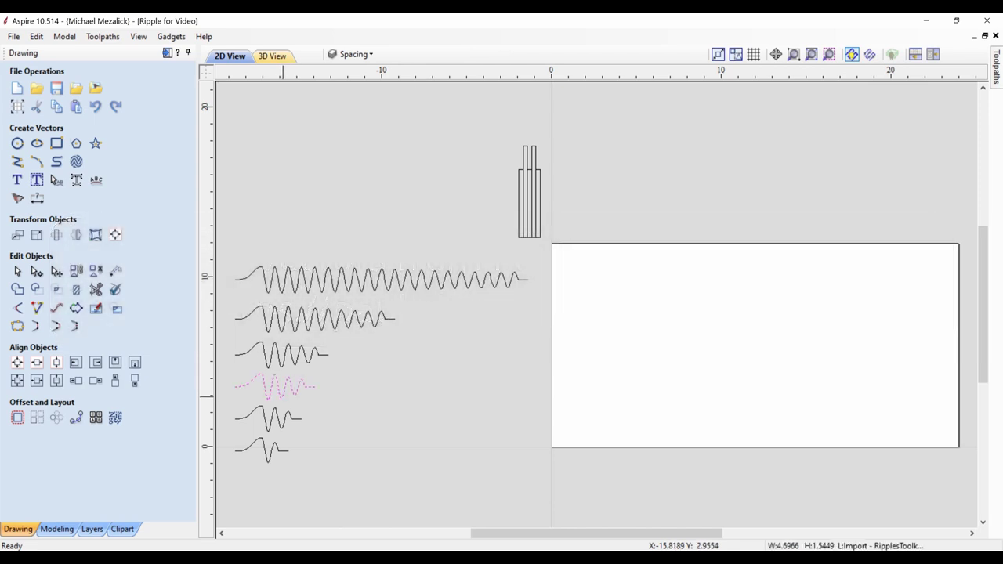
click(282, 397)
drag(275, 387, 846, 309)
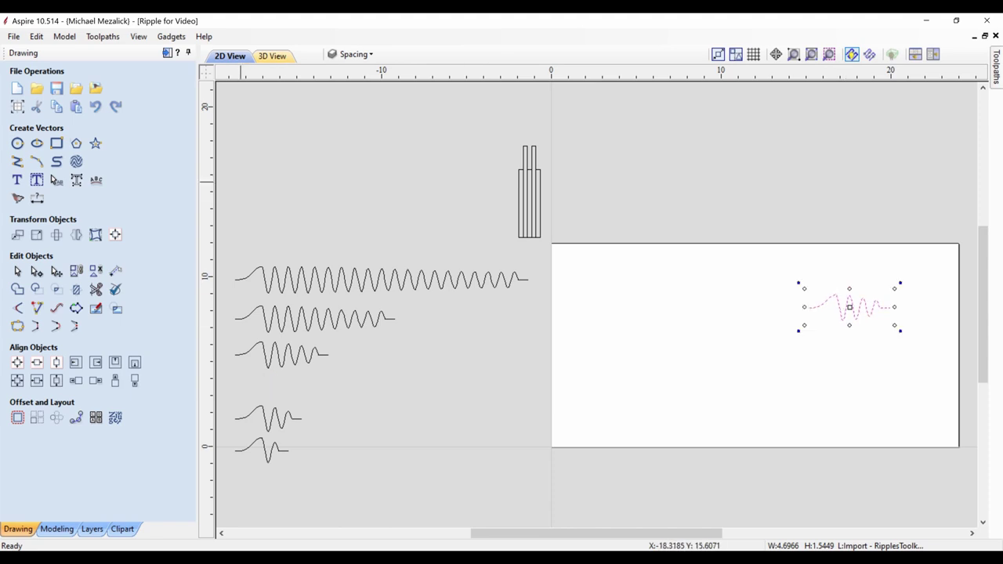
Spin the placed ripple profile around its left end point with Turn and Spin and inspect the component in 3D
click(57, 529)
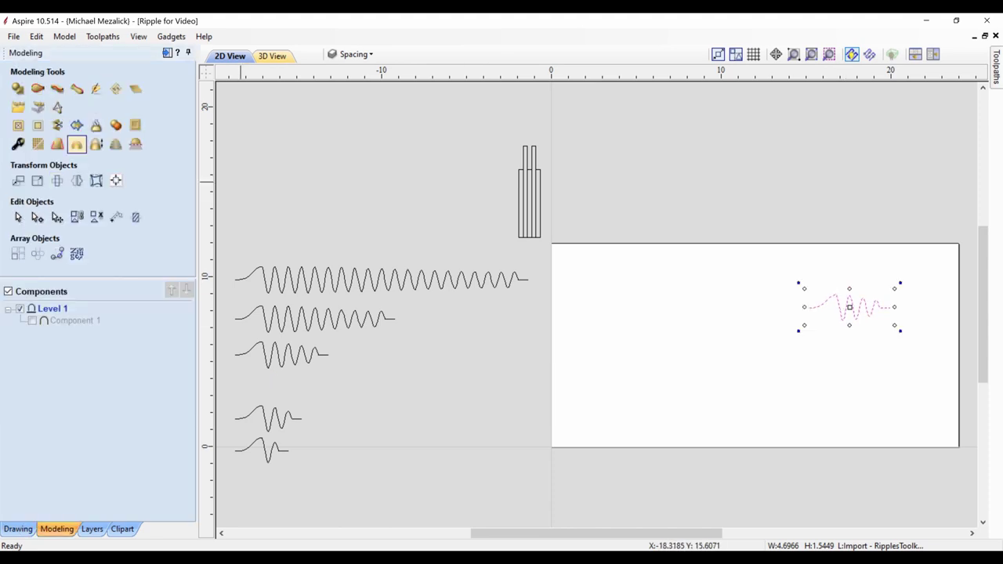
click(76, 88)
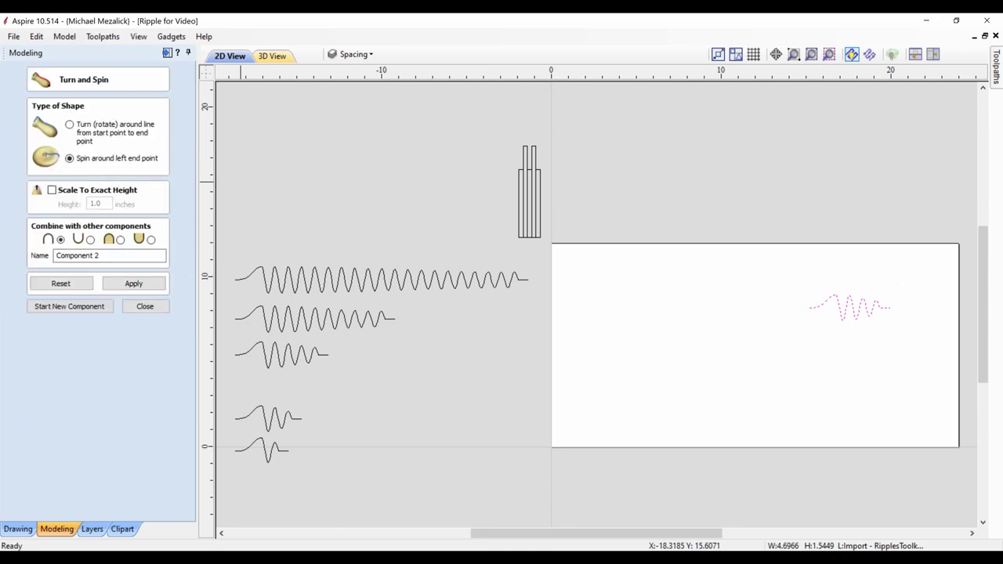
click(133, 282)
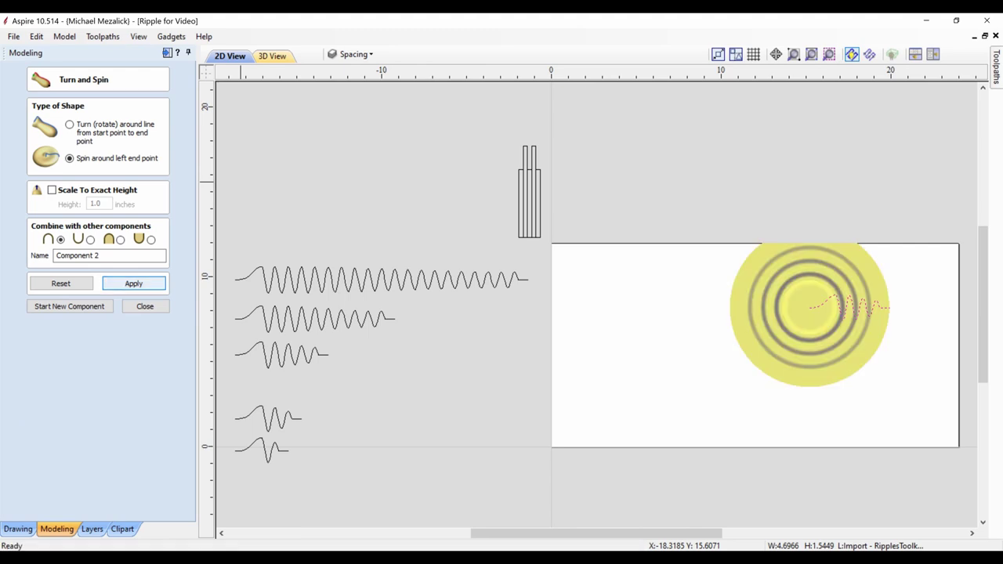
click(271, 56)
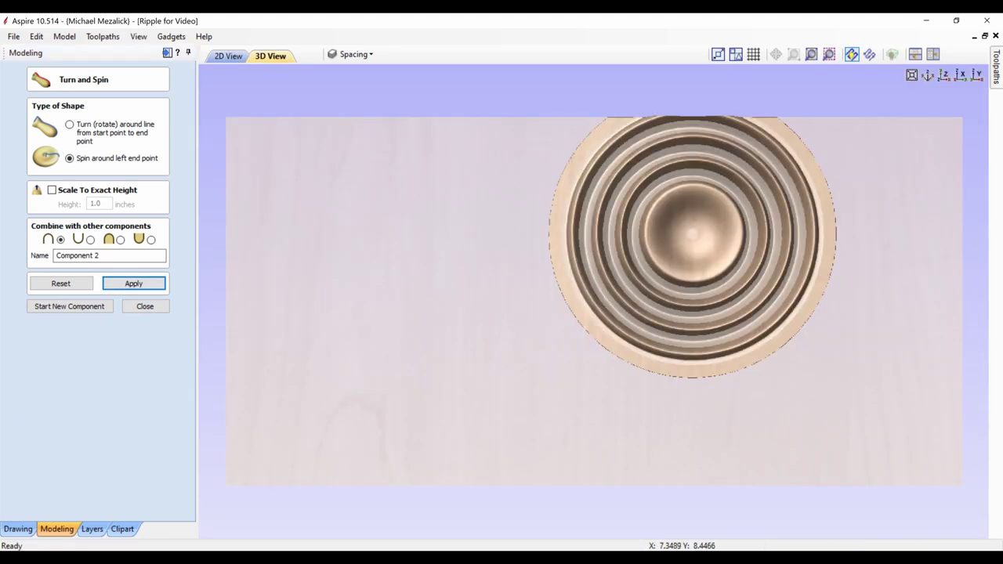
drag(707, 422, 709, 401)
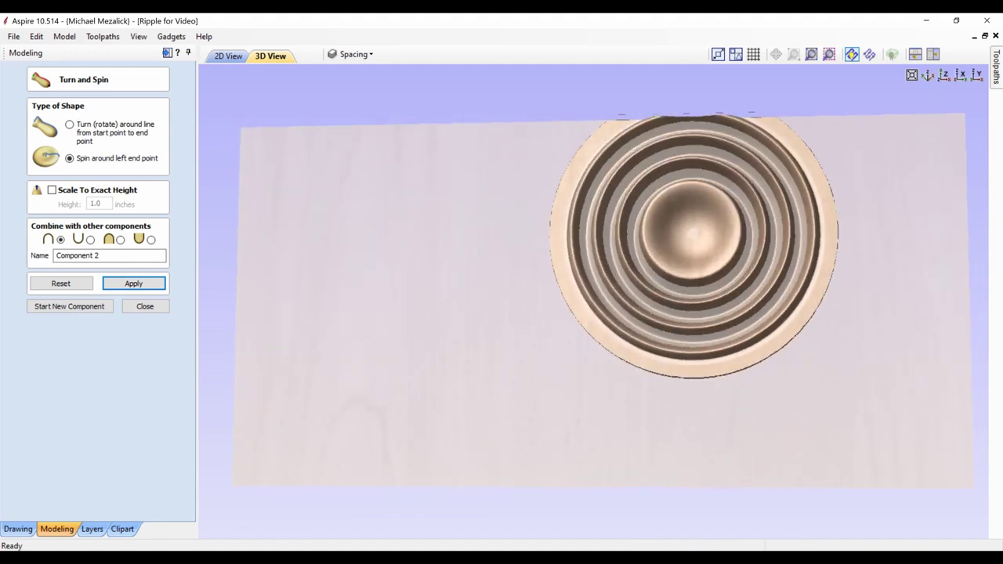
click(228, 56)
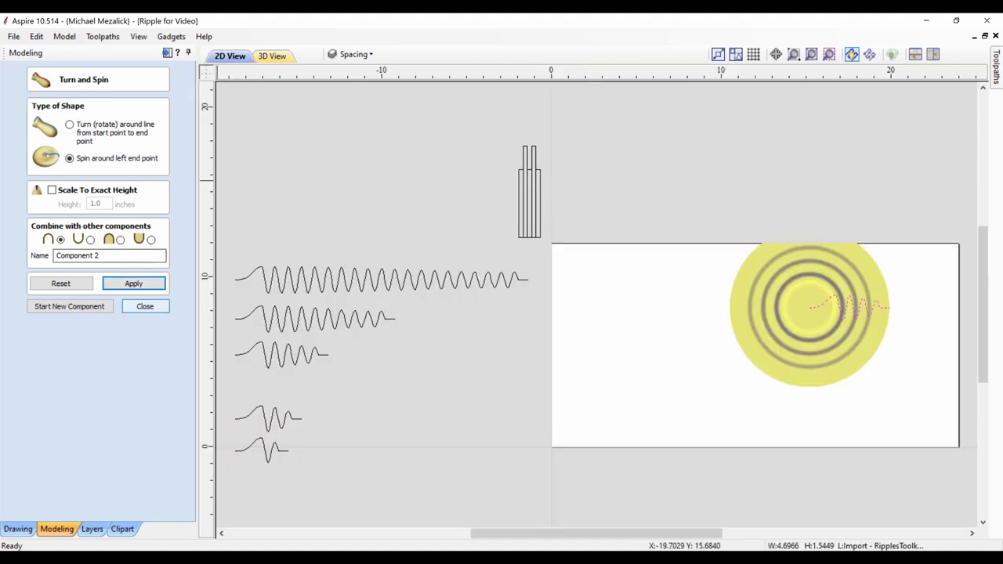
click(145, 306)
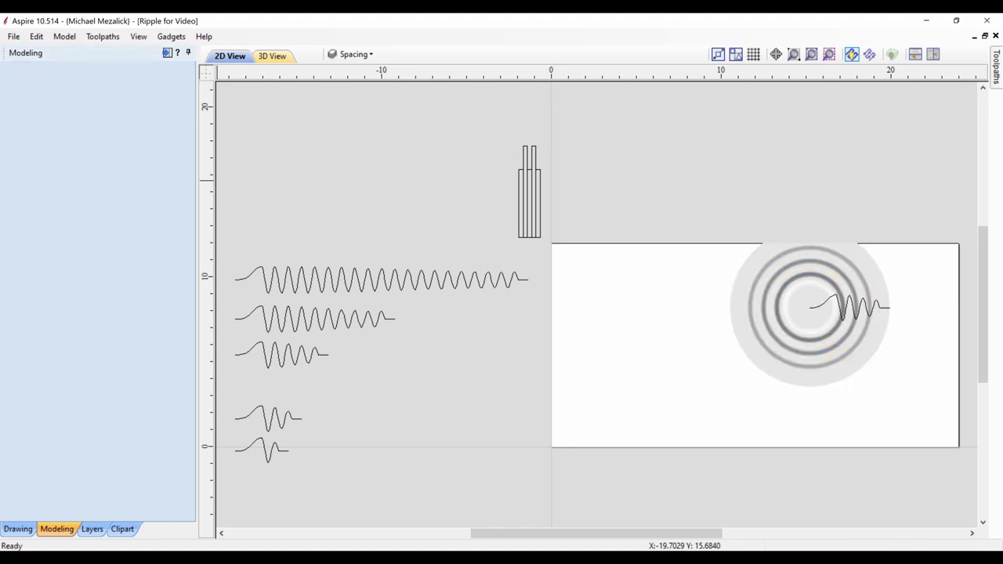
Delete the circular ripple component from the material
click(788, 350)
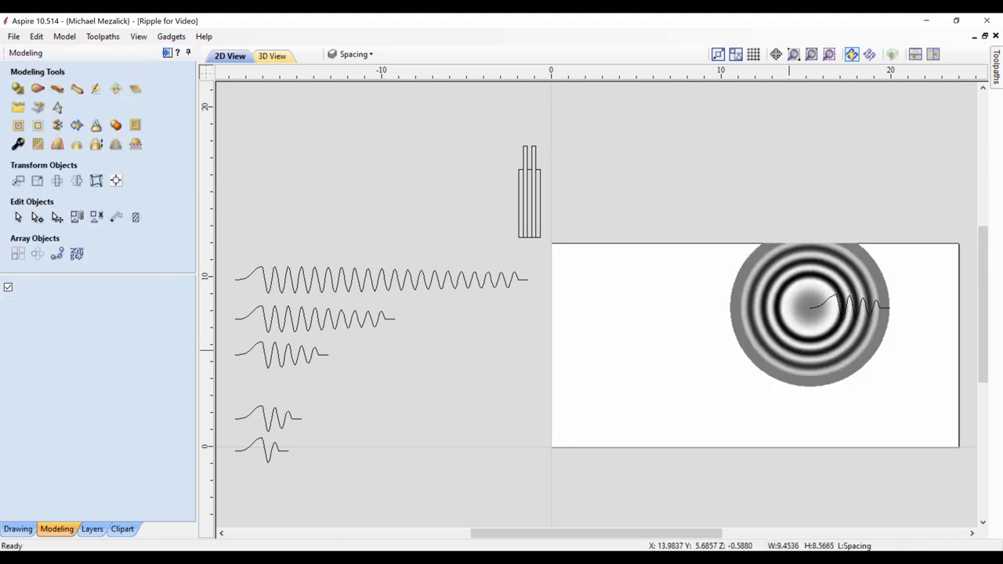
key(Delete)
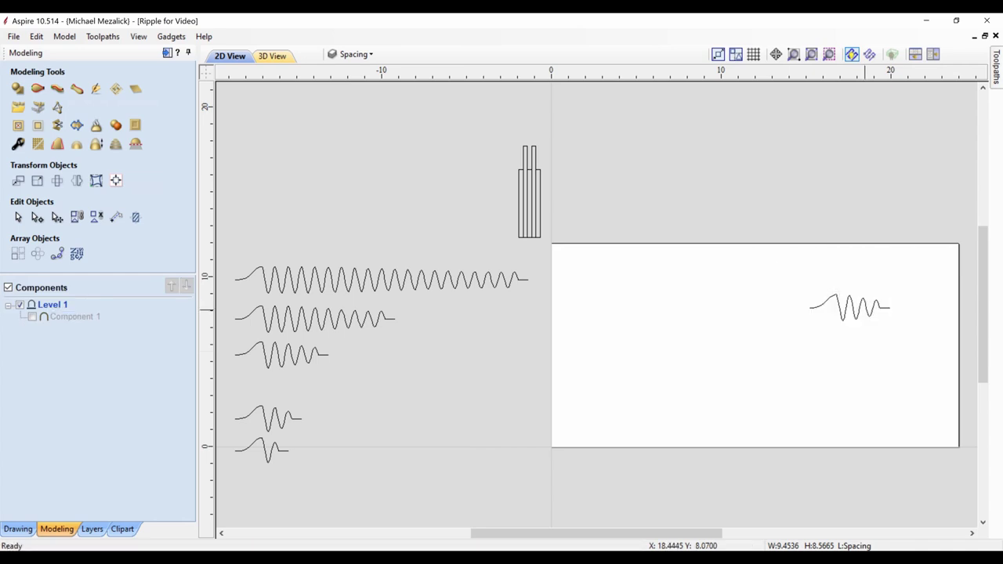
Extend the right end node of the placed ripple profile horizontally past the material edge, making the profile about 21.8 inches wide
click(885, 309)
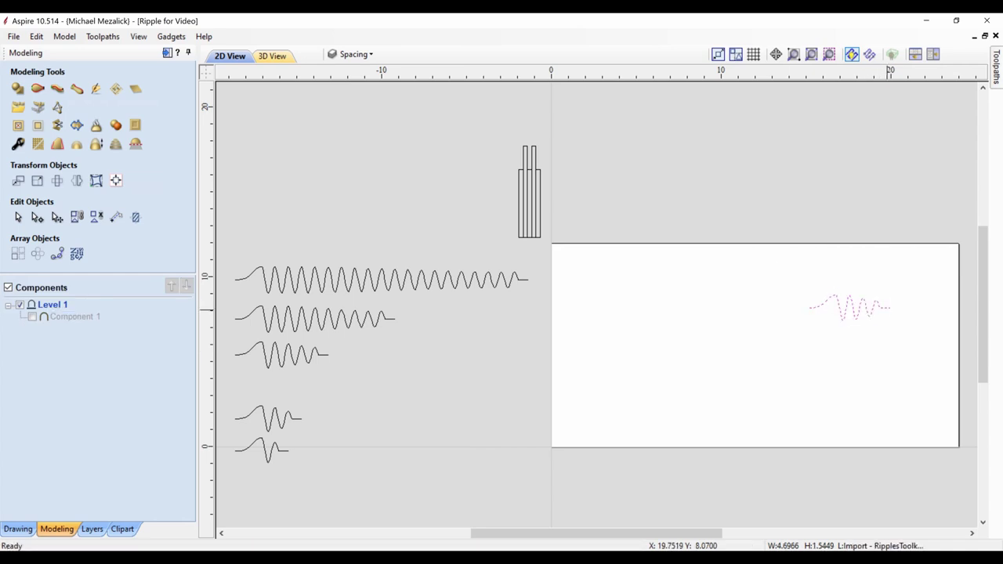
key(n)
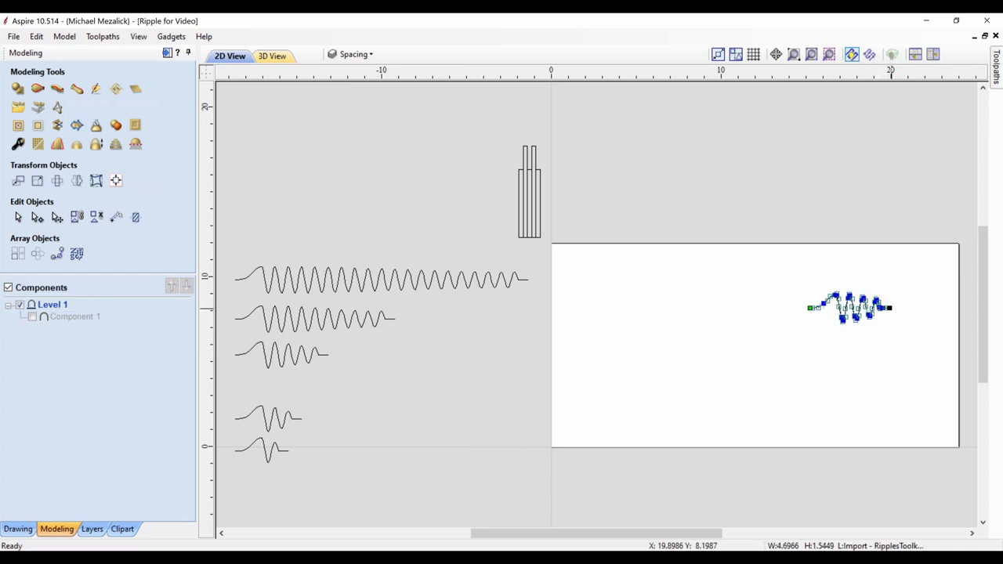
drag(889, 308, 958, 307)
drag(674, 534, 748, 533)
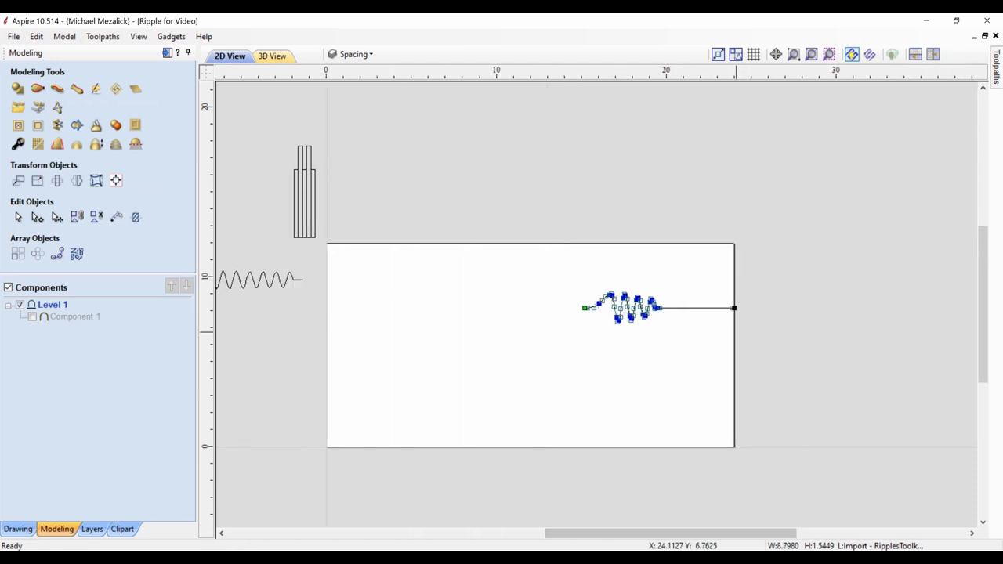
drag(734, 307, 954, 308)
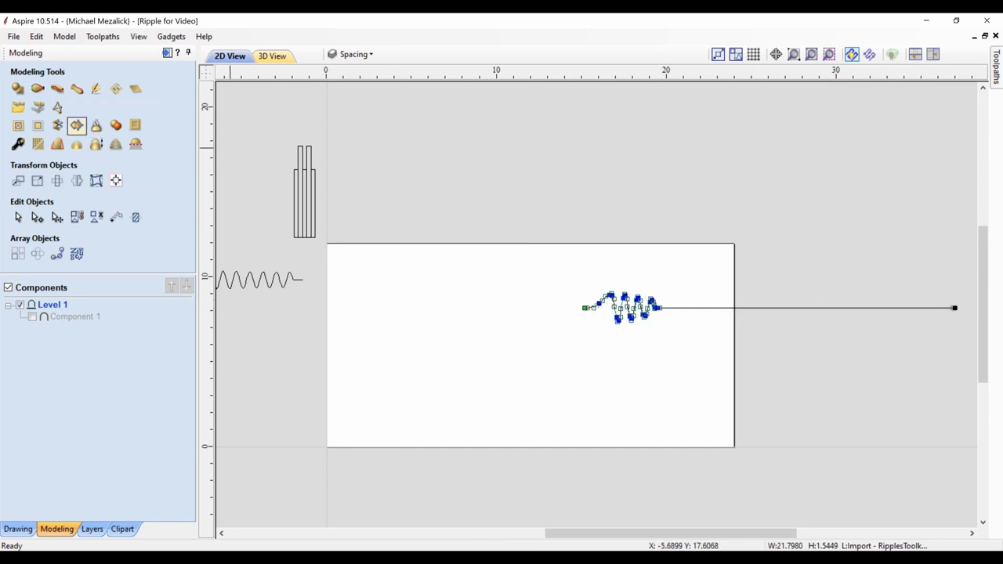
Spin the extended ripple profile around its left end point to create a component covering the whole material
click(76, 88)
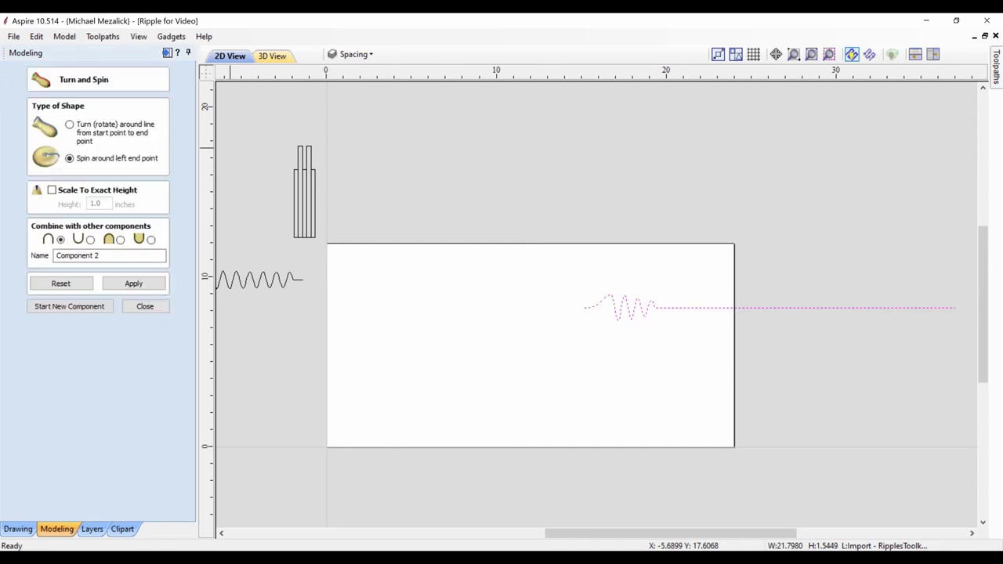
click(133, 283)
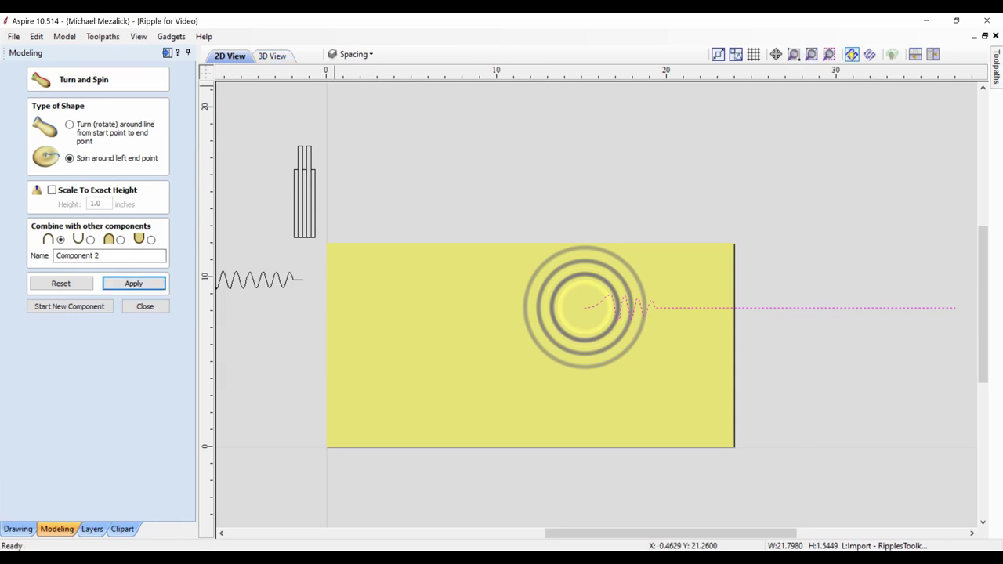
Inspect the spun ripple component in 3D, finish Turn and Spin, and reduce the component's shape height to 0.12 inches in its properties
key(F3)
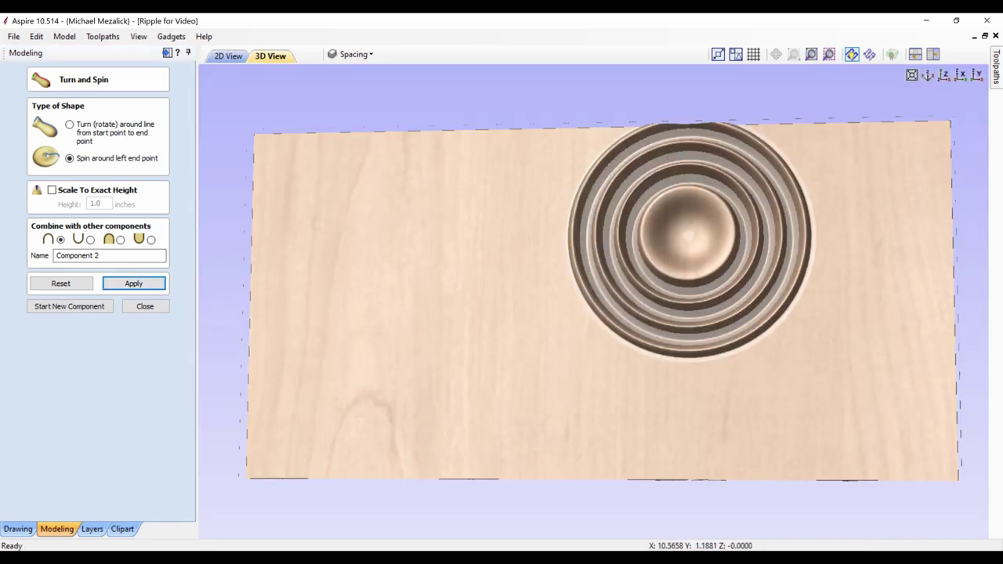
drag(560, 444, 563, 297)
click(144, 306)
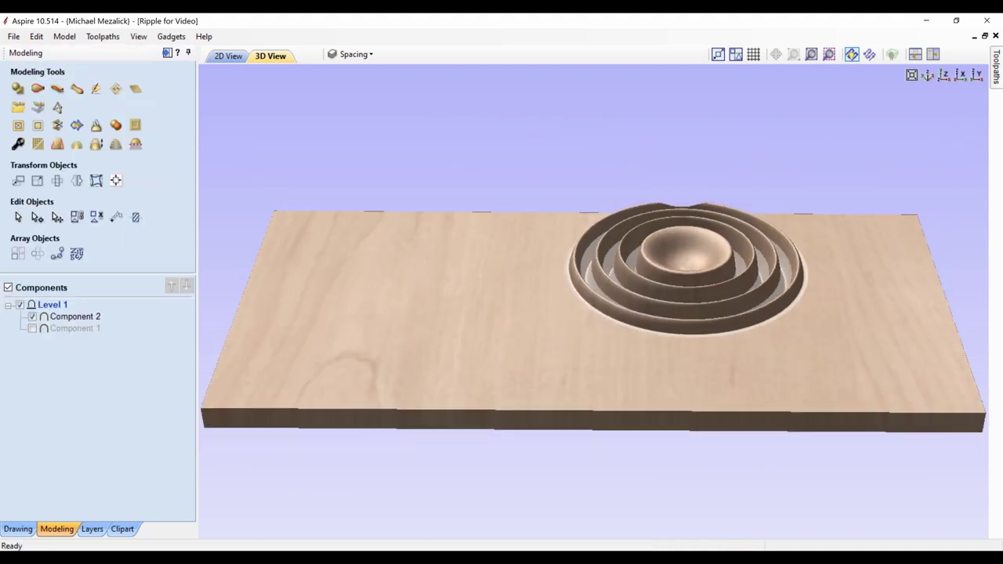
click(75, 317)
click(18, 144)
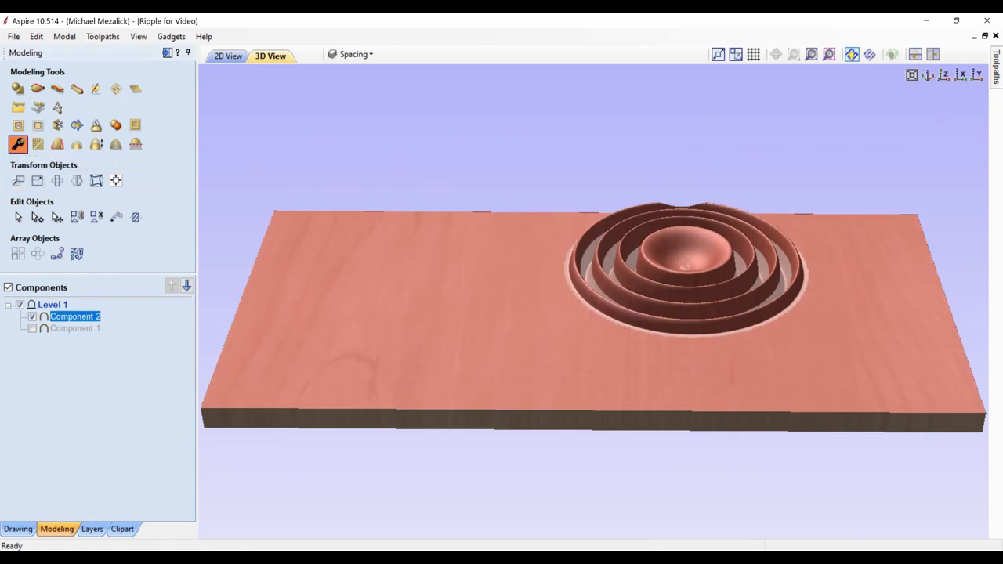
double_click(74, 316)
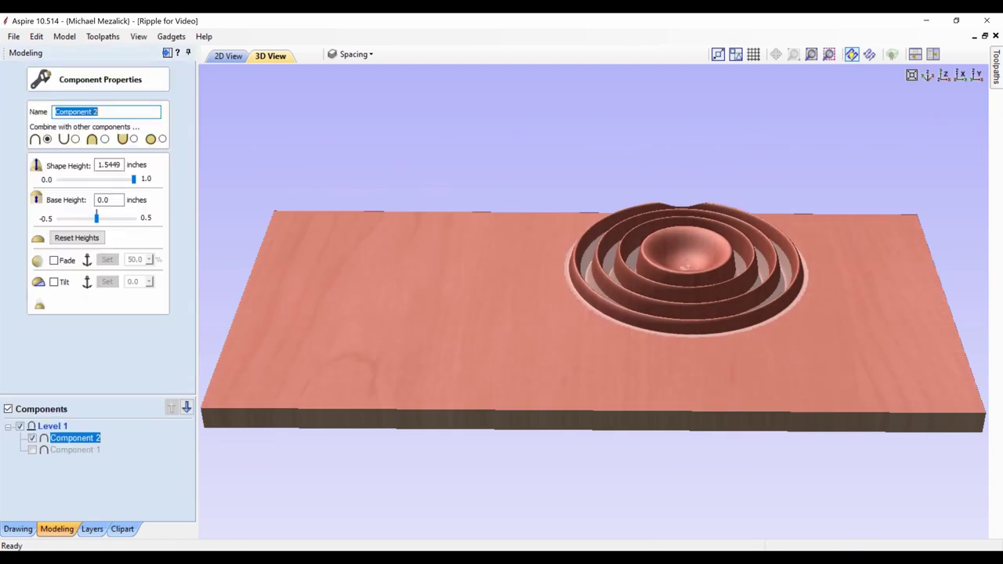
drag(134, 179, 67, 179)
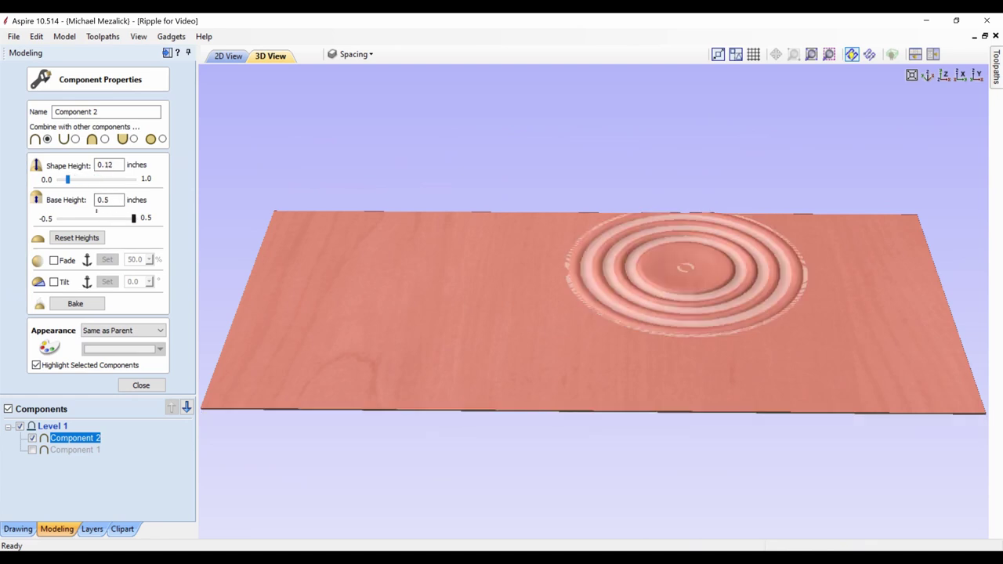
Set the material-wide ripple component's base height to 1 inch and close its properties after checking it from above
double_click(102, 200)
text(1)
key(Return)
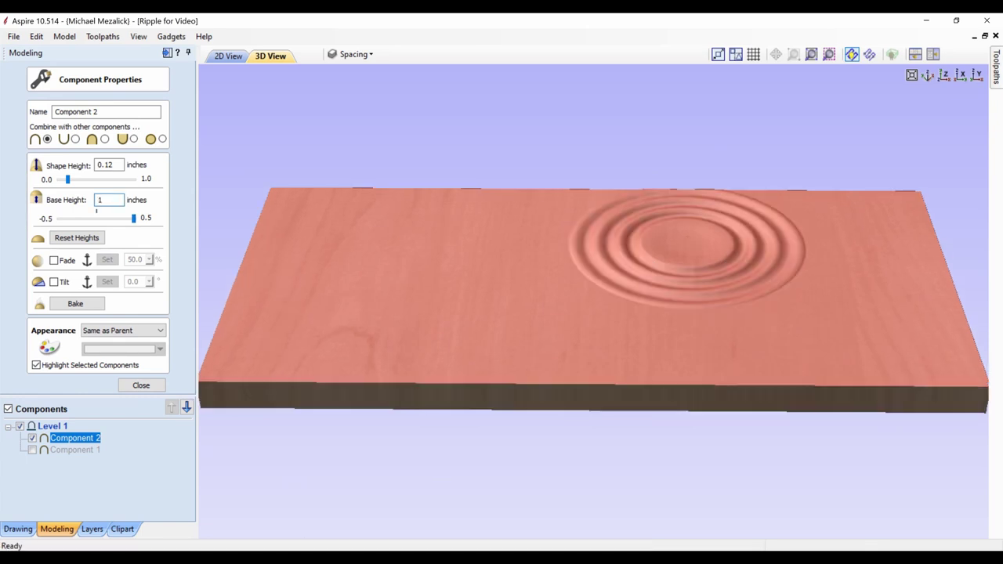
click(944, 75)
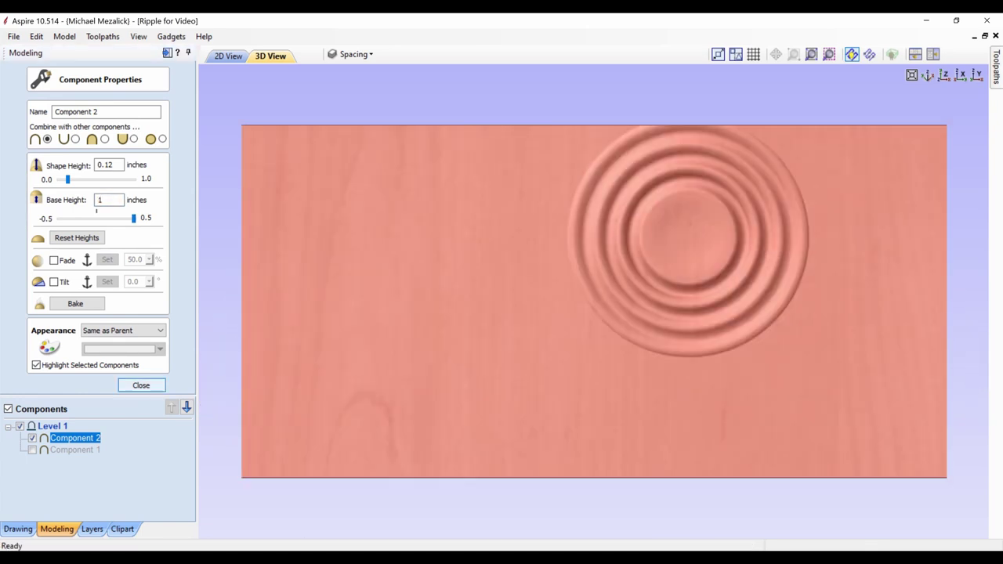
click(141, 384)
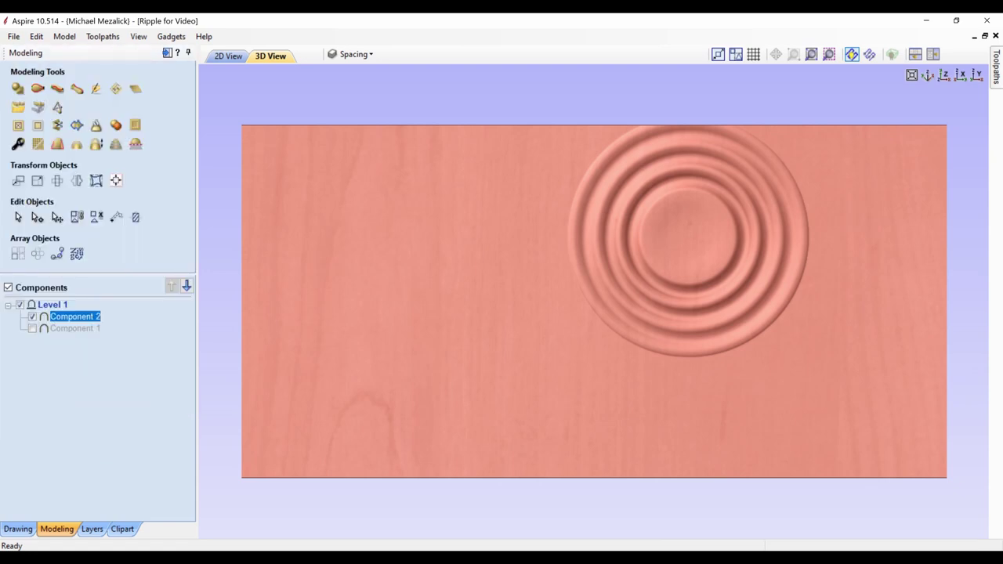
Move the second-shortest imported ripple profile, about 3.9 inches wide, onto the material left of the existing ripple
key(F2)
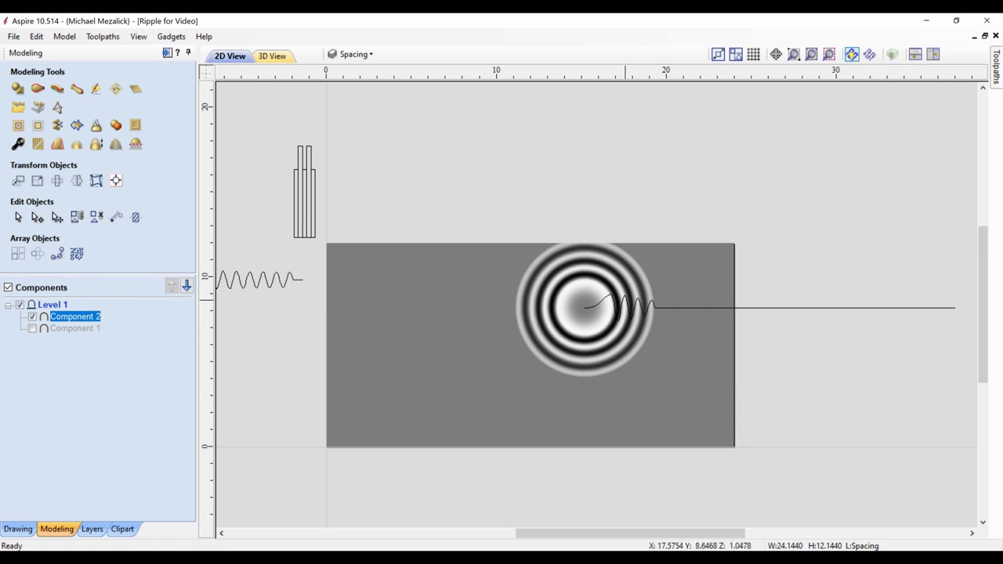
mouse_move(573, 534)
mouse_down()
mouse_move(516, 533)
mouse_move(555, 534)
mouse_up()
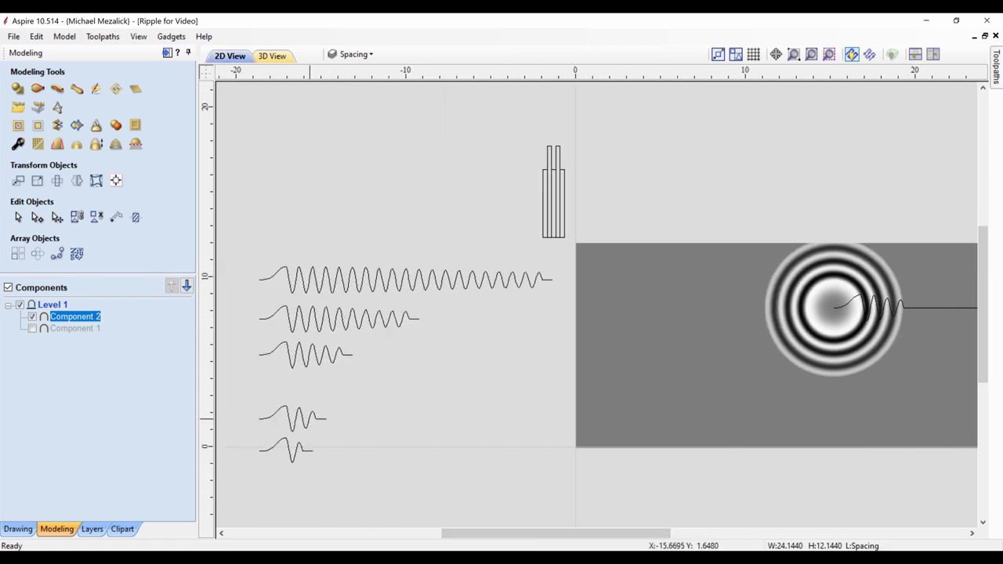
click(308, 418)
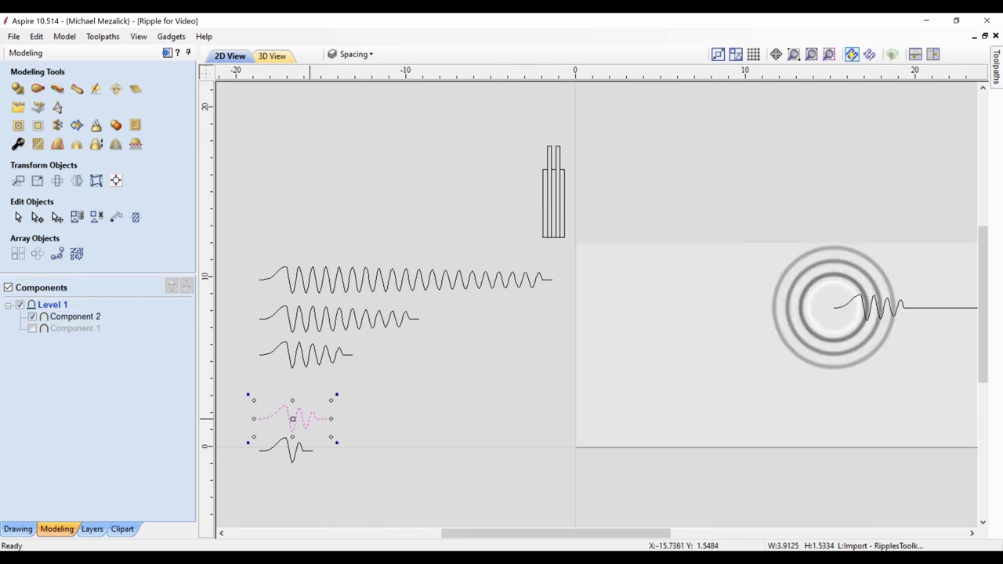
drag(295, 420, 710, 343)
Spin the newly placed ripple profile around its left end point with Turn and Spin, combining it in merge mode
click(92, 528)
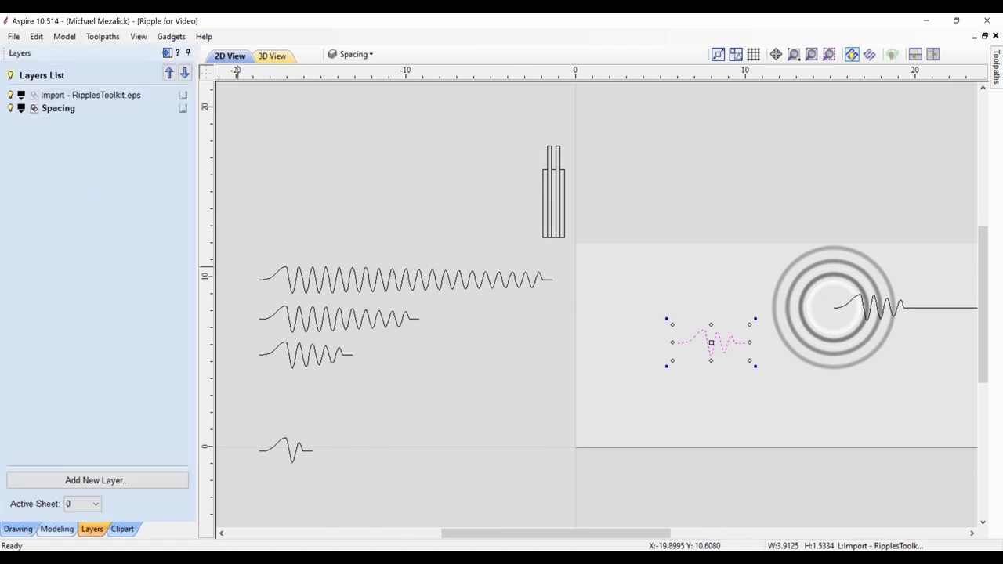
click(56, 529)
click(76, 89)
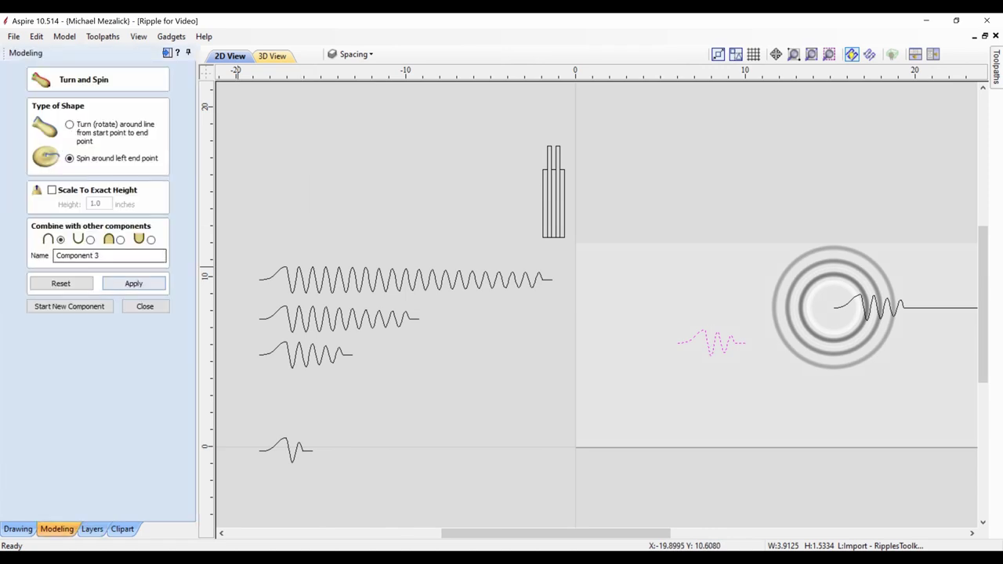
click(120, 239)
click(133, 282)
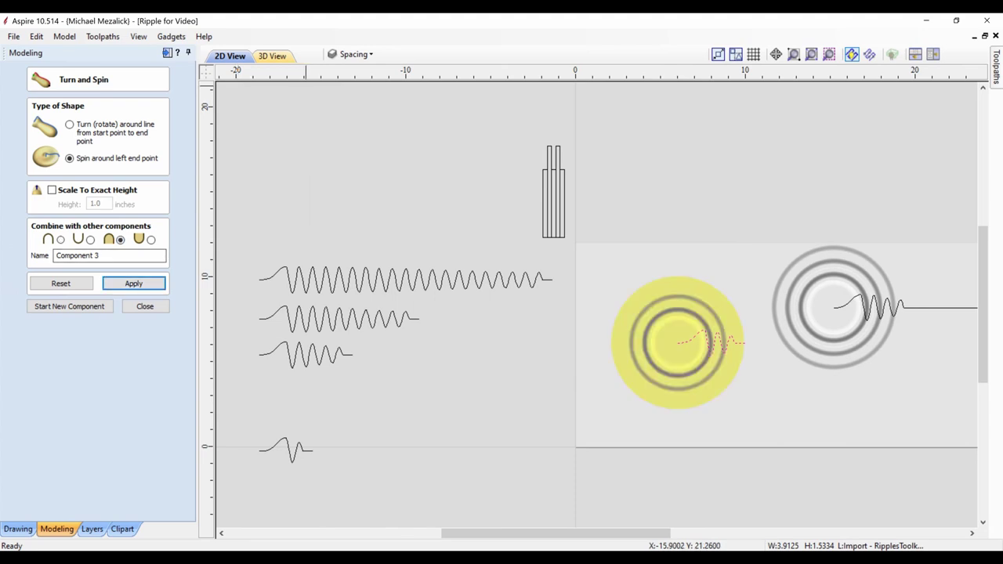
click(271, 57)
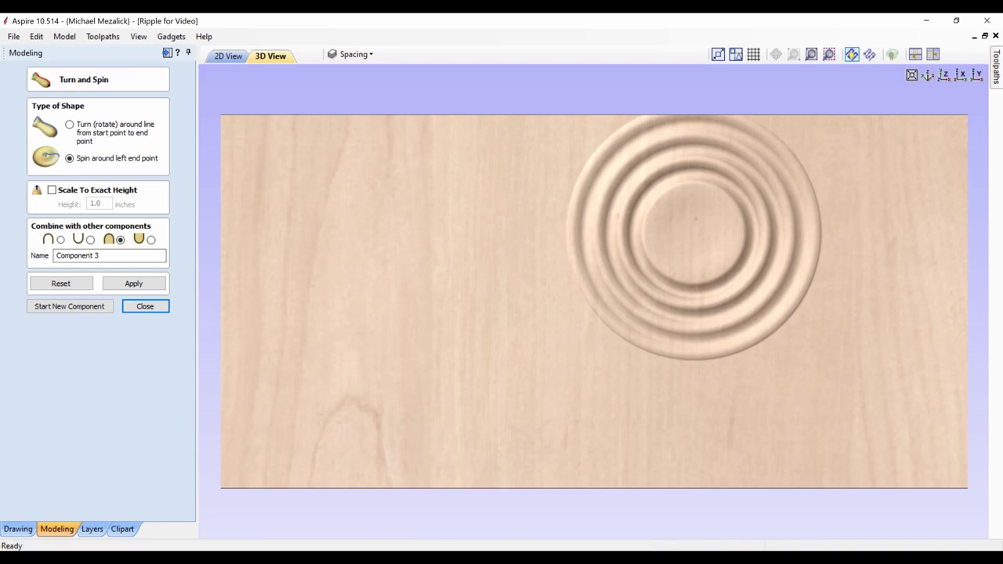
click(145, 306)
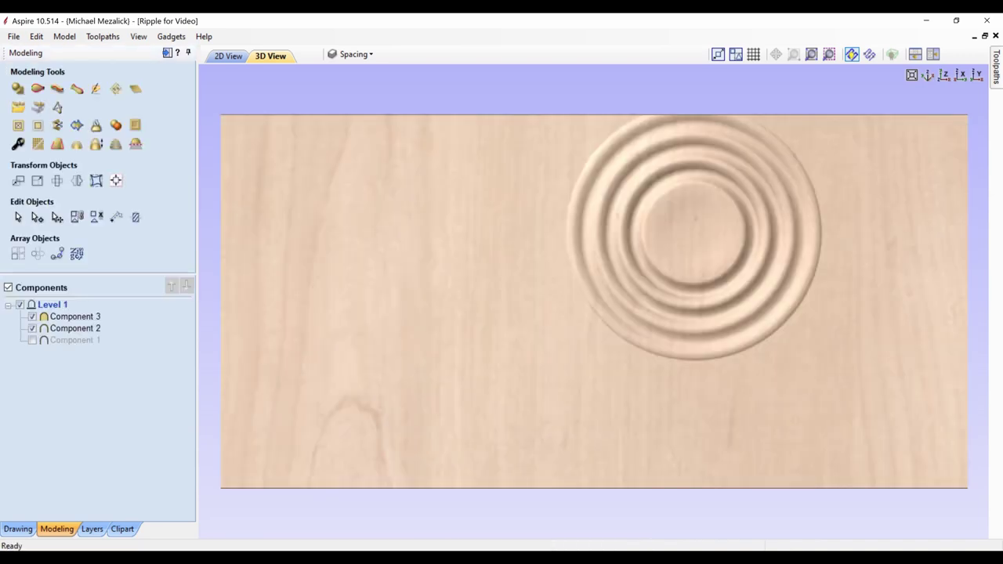
Switch the new circular ripple component to the add combine mode with a shape height of 0.09 inches and inspect it in 3D
click(75, 317)
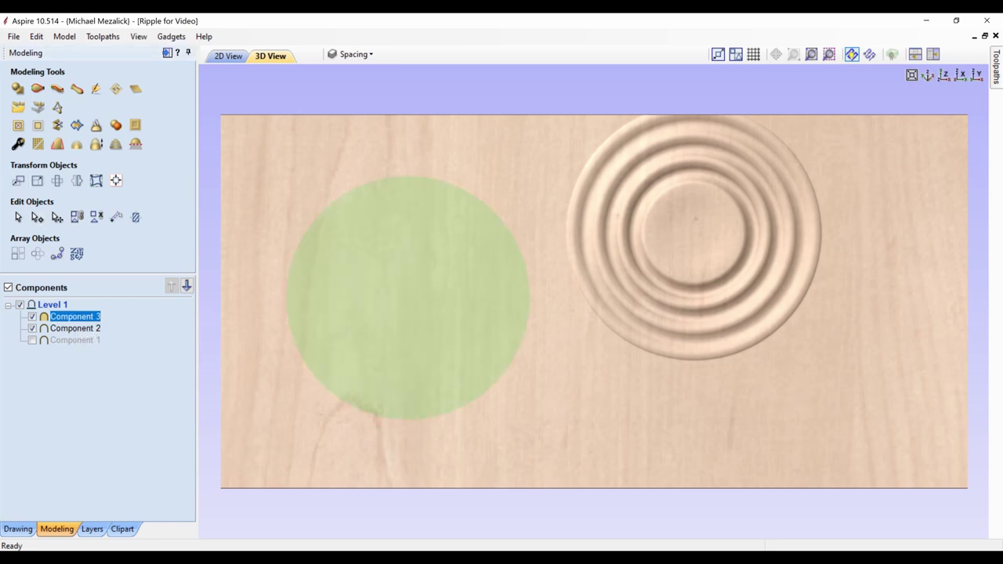
click(17, 144)
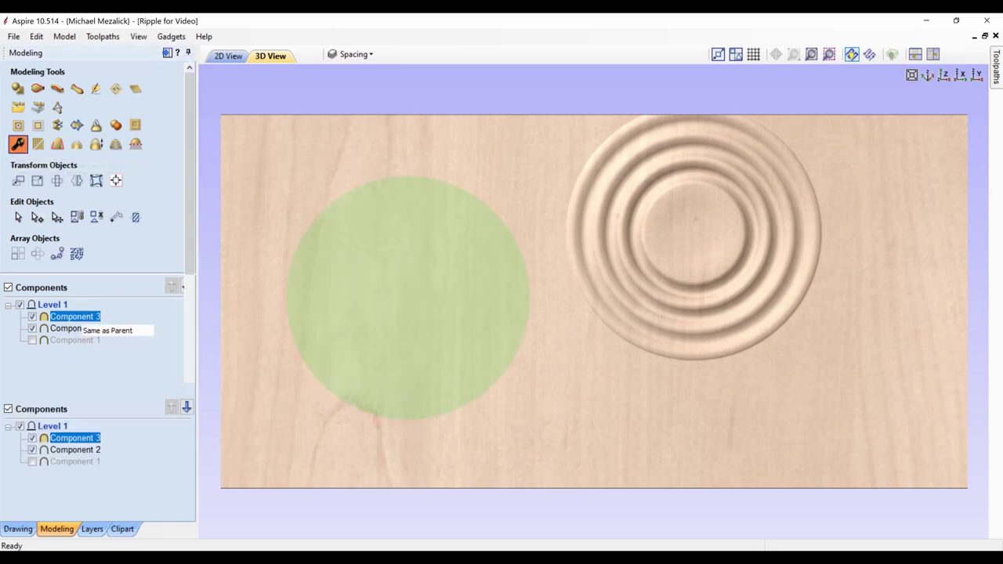
click(47, 139)
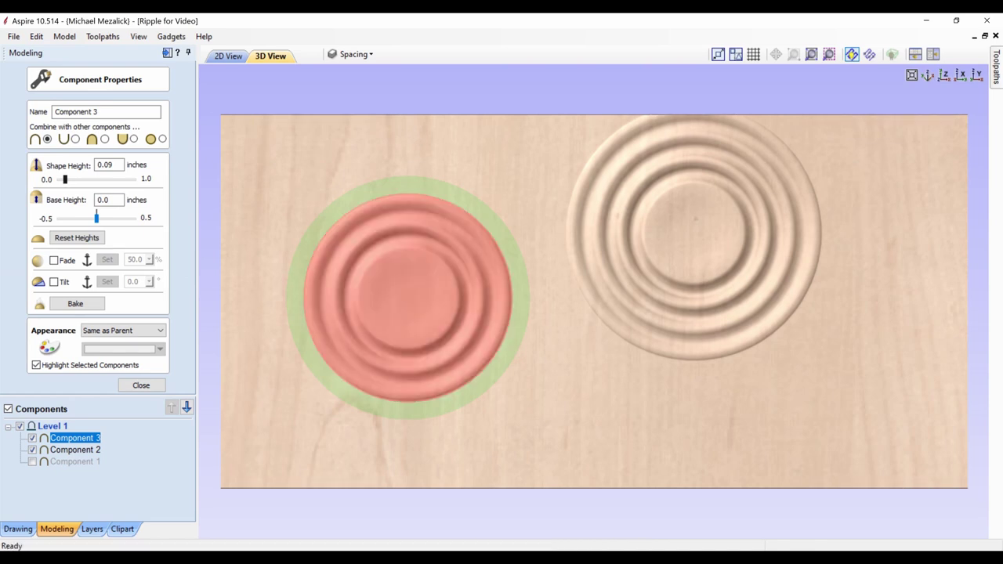
click(596, 400)
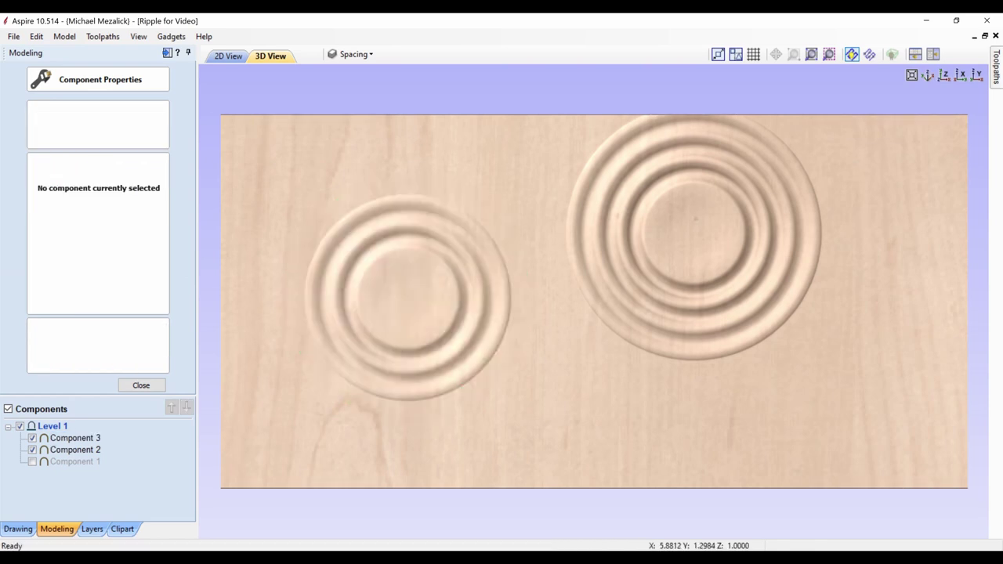
drag(589, 414, 641, 402)
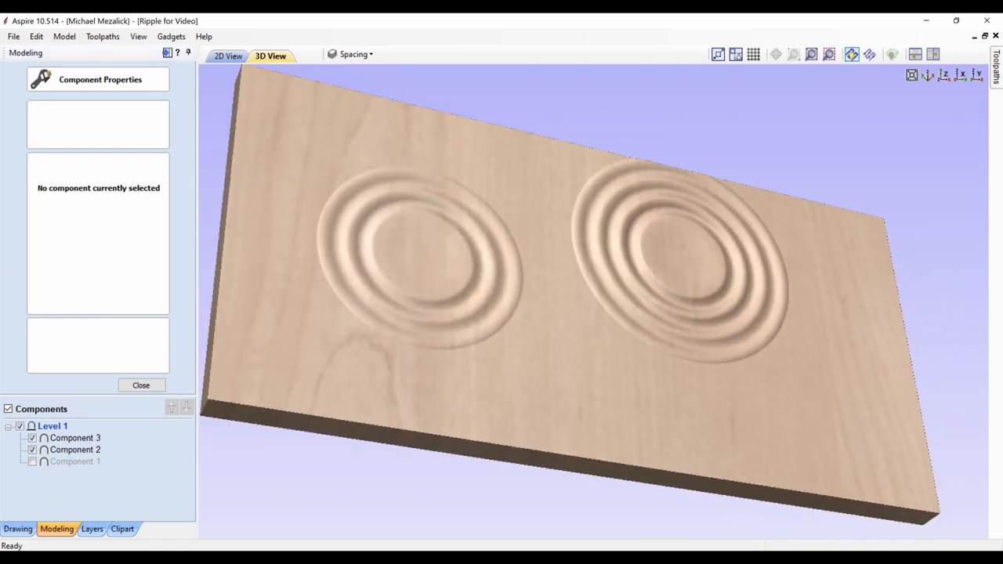
Duplicate the smaller ripple component and move the copy between the two existing ripples so it overlaps the original
right_click(74, 438)
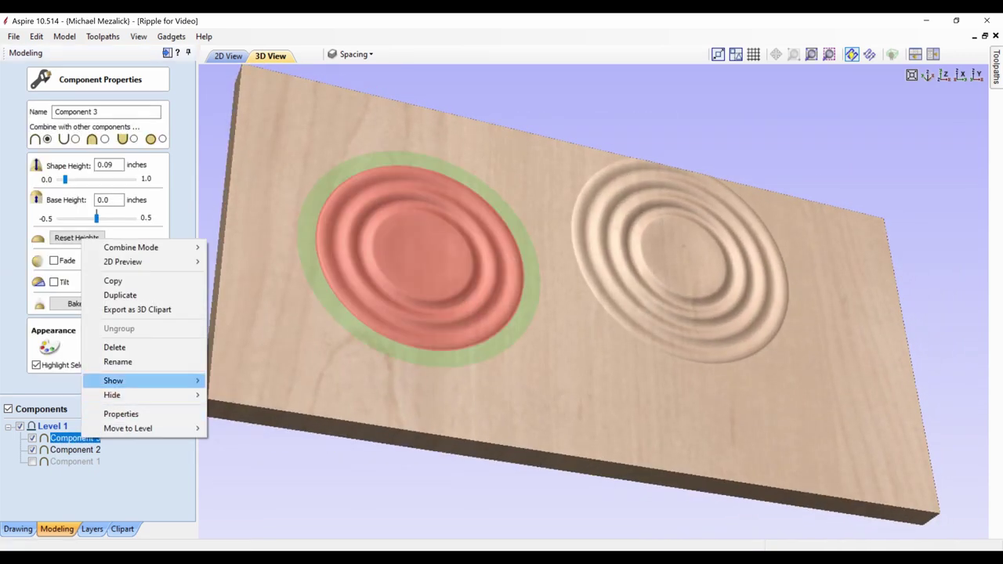
mouse_move(114, 380)
click(120, 294)
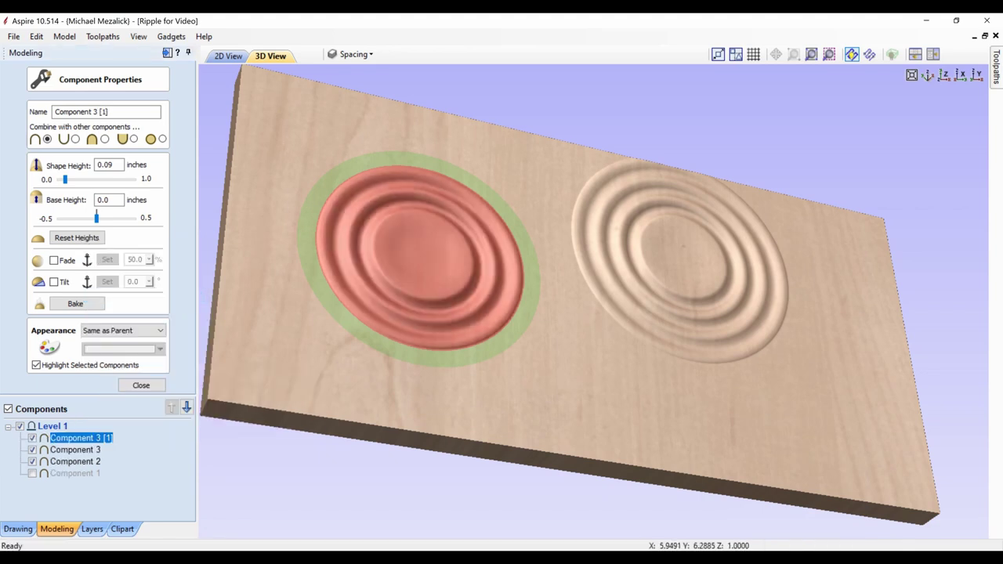
drag(411, 271, 487, 330)
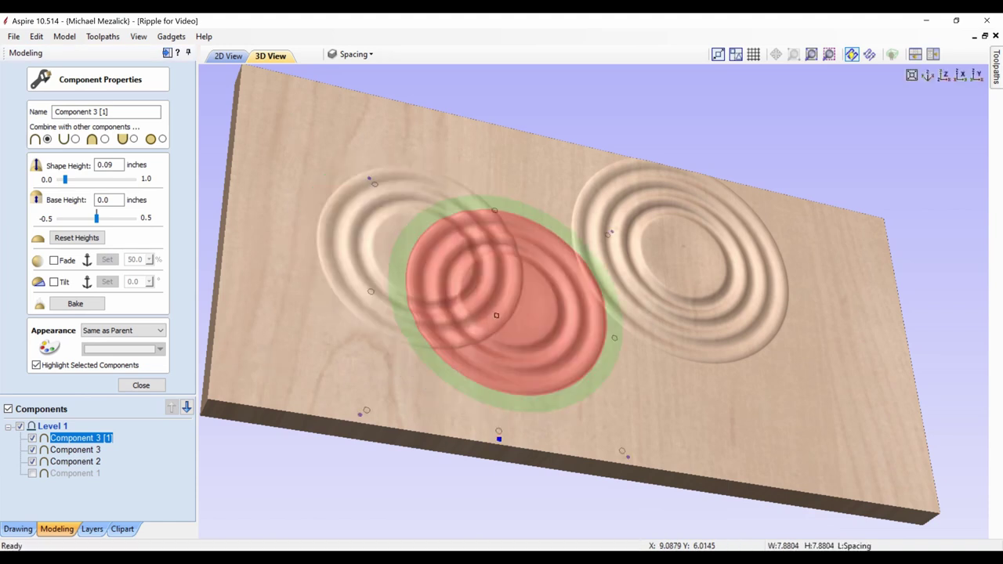
click(90, 498)
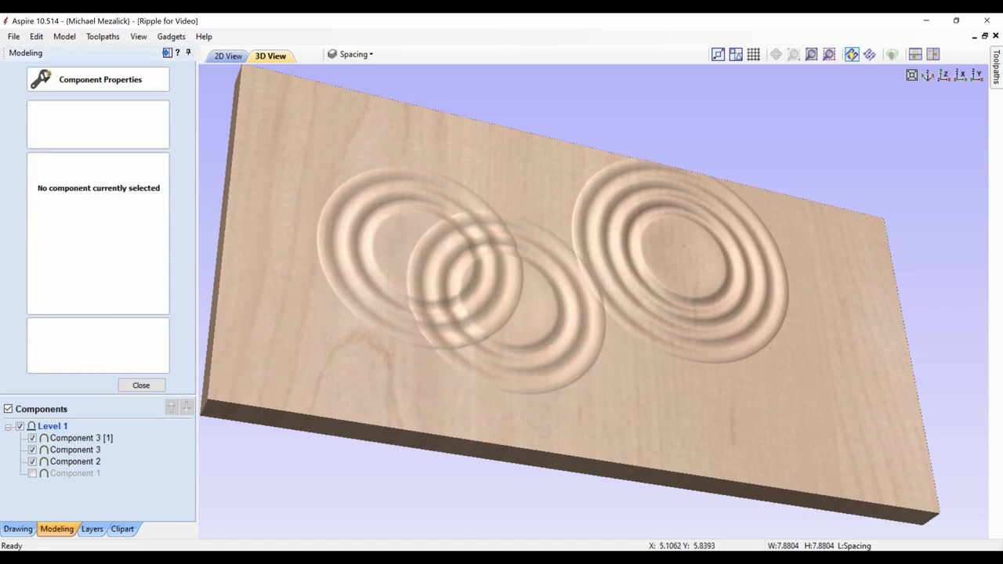
click(944, 76)
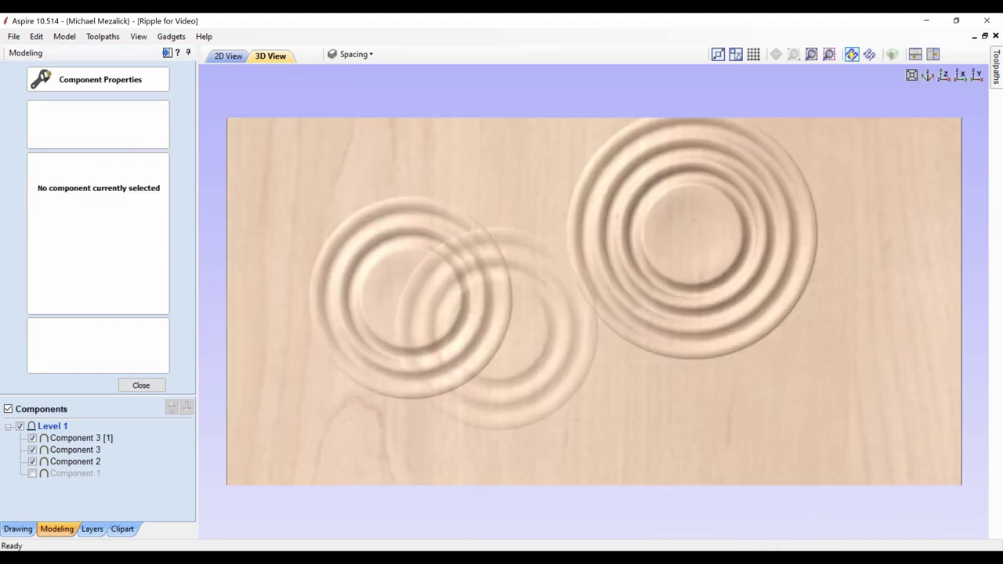
drag(517, 391, 559, 330)
click(943, 76)
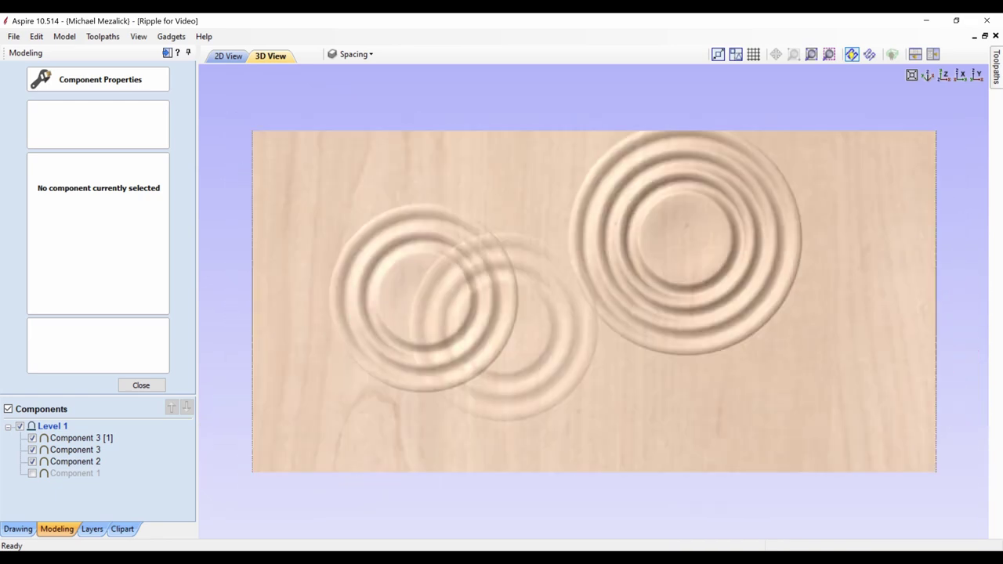
Hide the imported ripple profiles in the 2D view, show the guide lines, and close the component properties
key(F2)
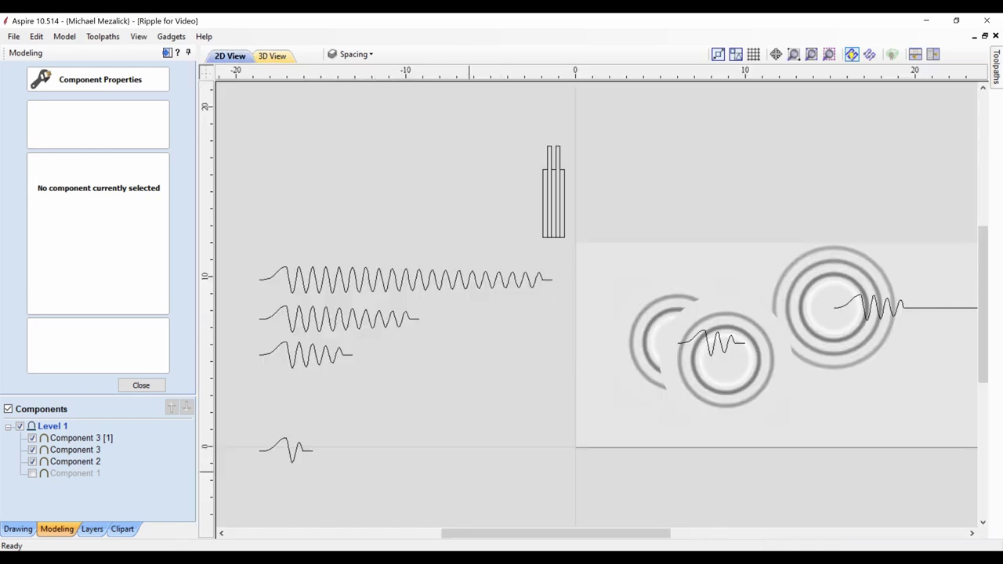
click(355, 54)
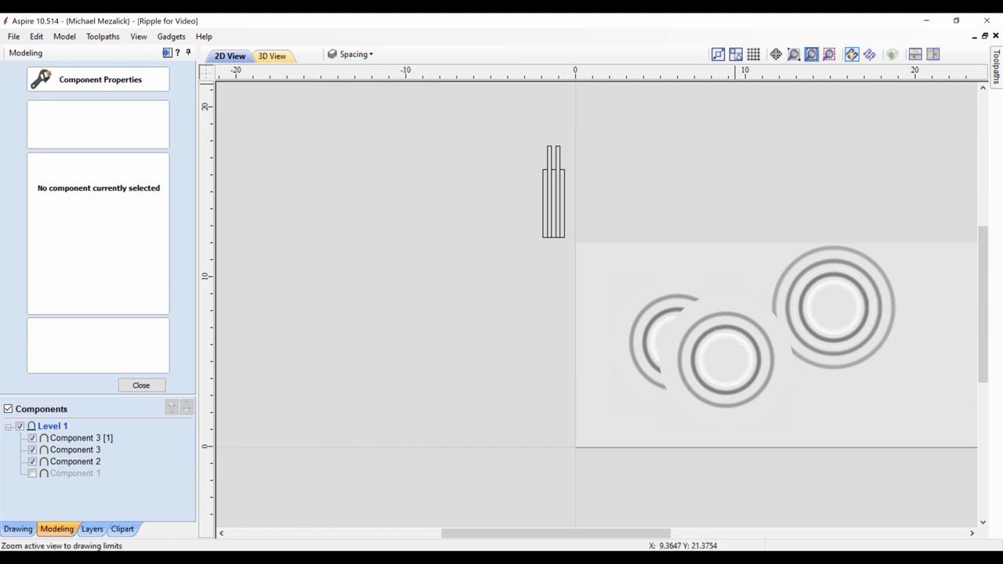
click(811, 54)
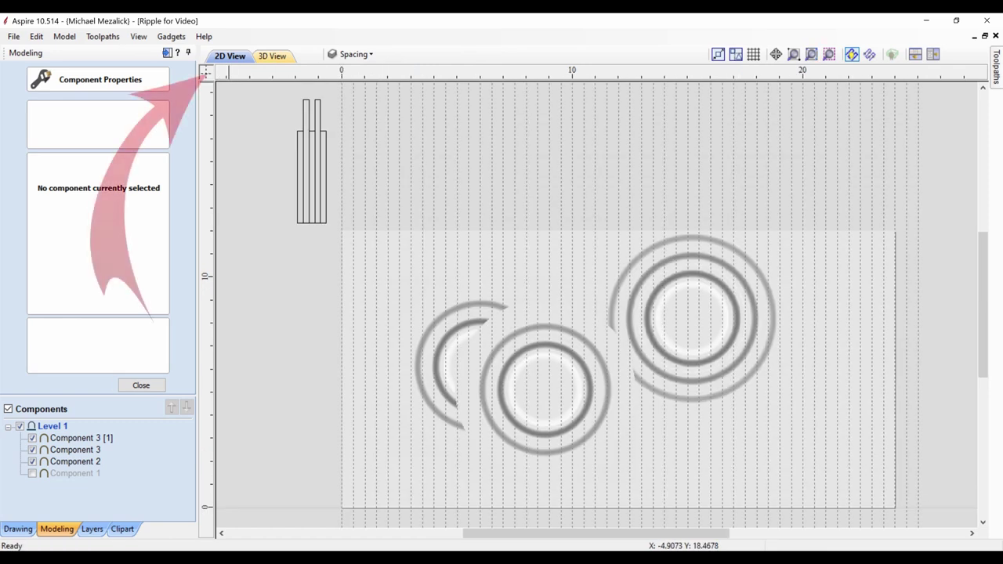
click(141, 385)
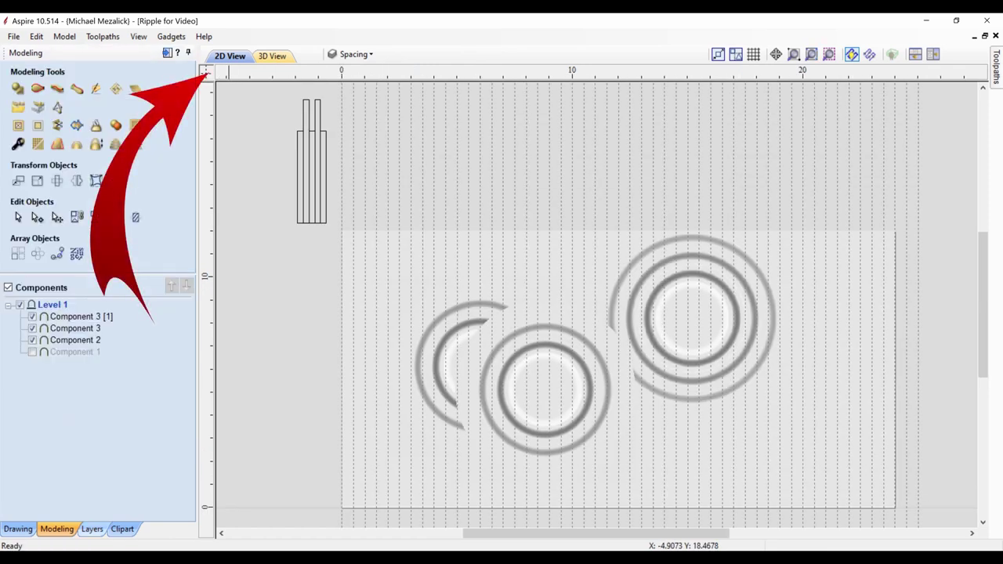
click(92, 529)
click(57, 528)
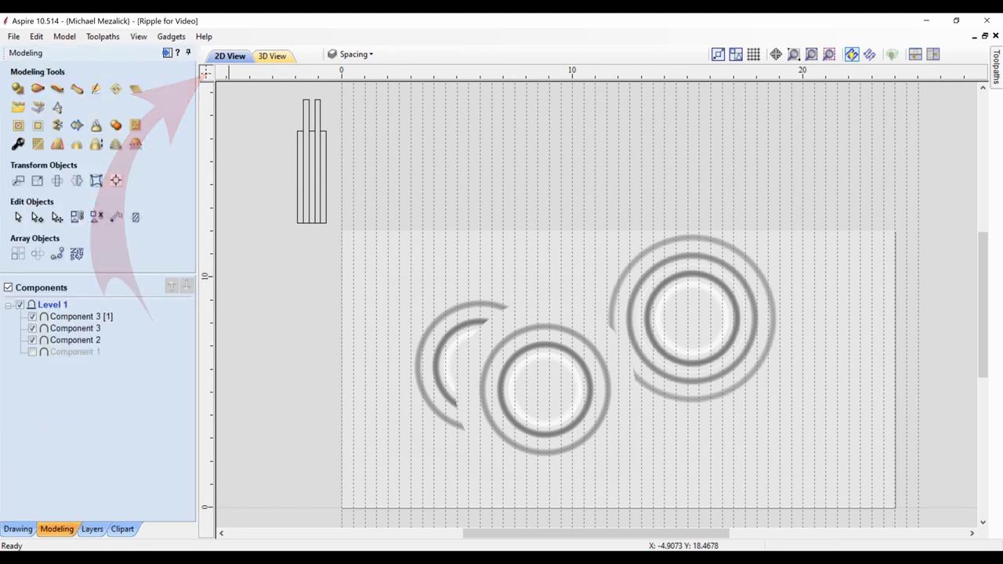
Create a model cross-section with Measure / Inspect along the guide line at X 0, extending past both horizontal material edges
click(116, 217)
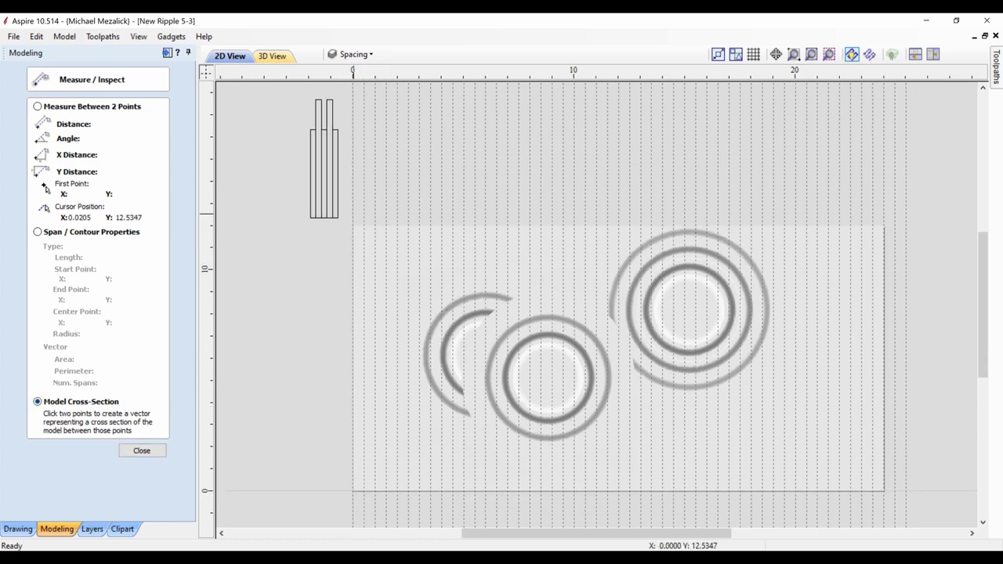
click(352, 212)
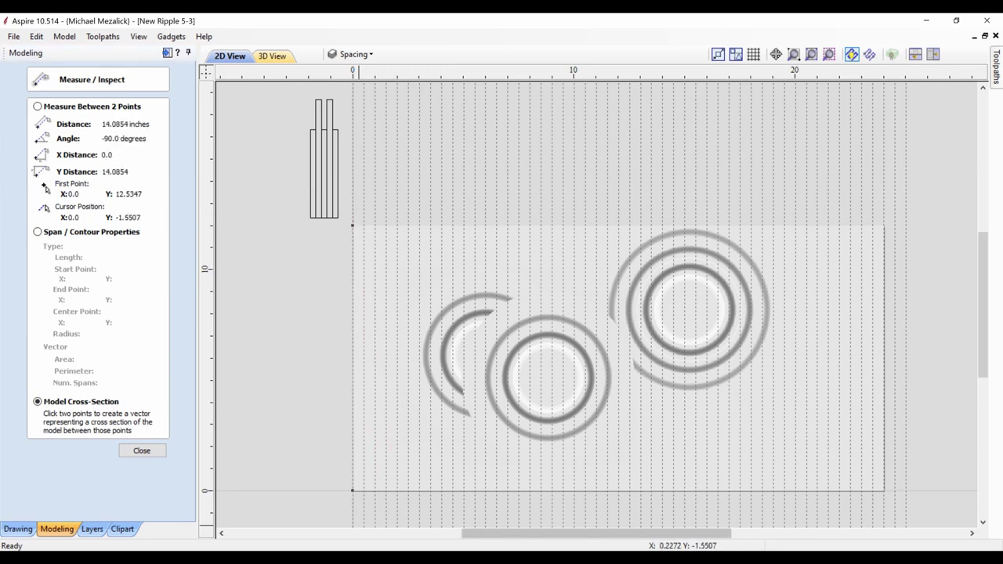
click(353, 512)
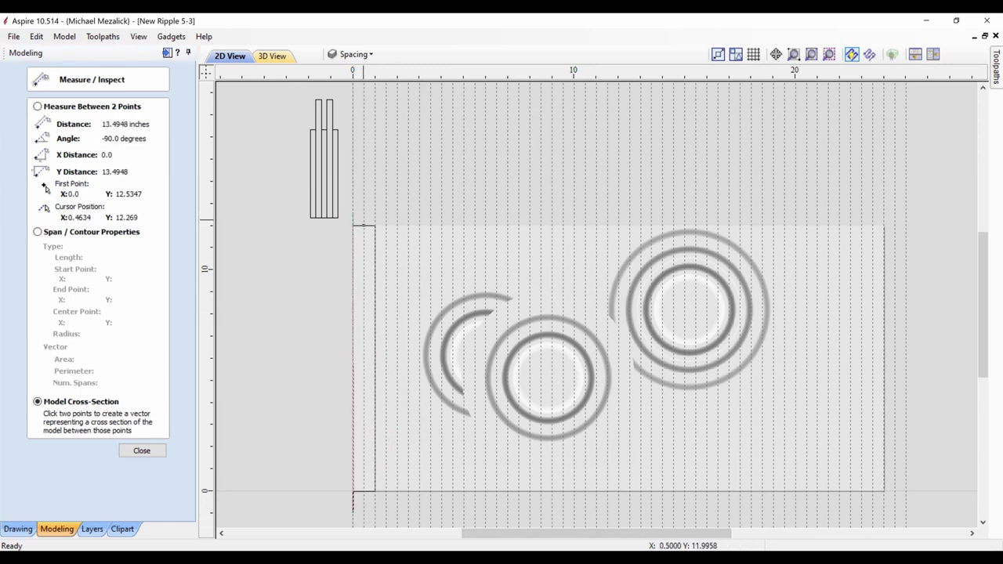
Create model cross-sections along the guide lines at X 0.5 and X 1, spanning the material height
click(364, 226)
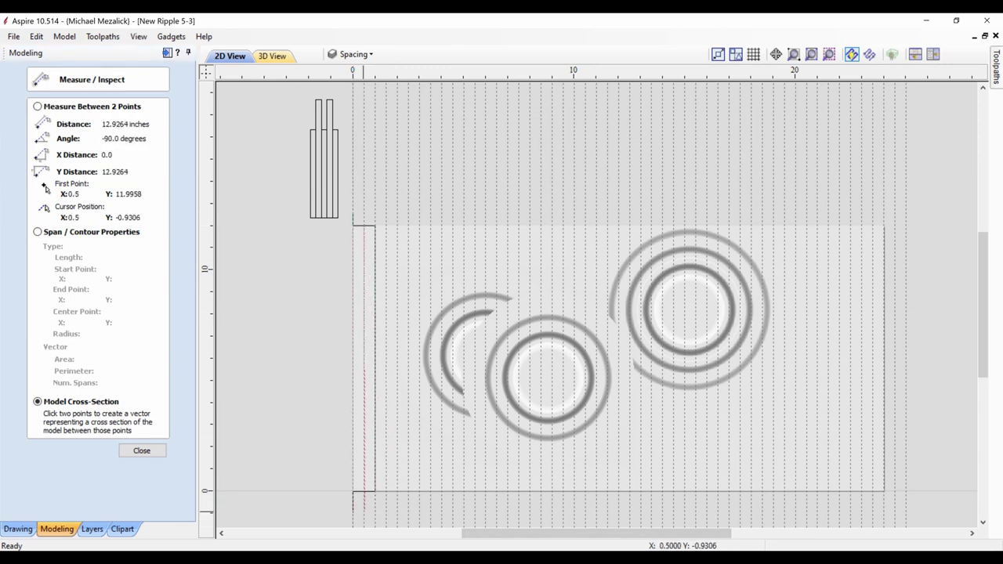
click(364, 511)
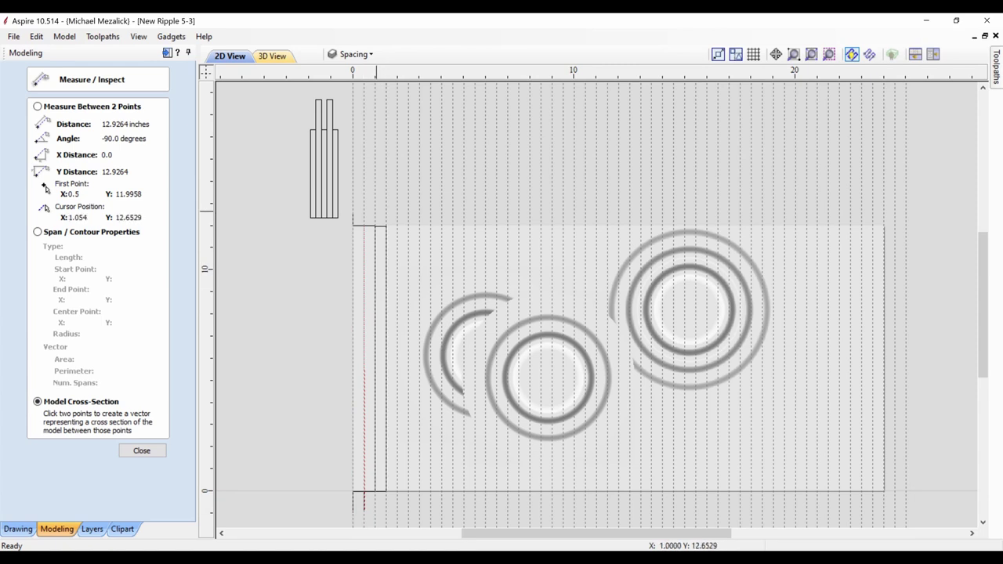
click(374, 209)
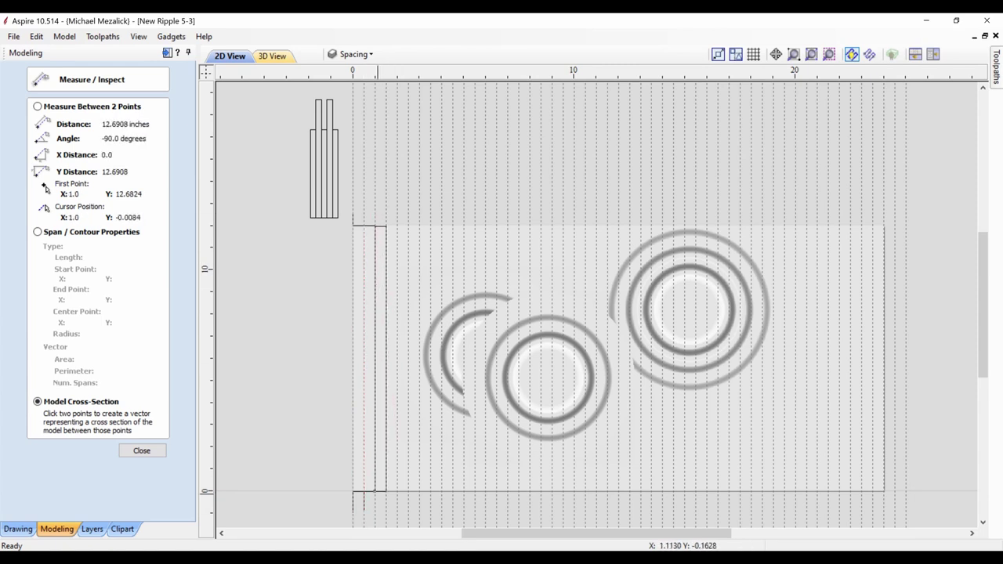
click(375, 505)
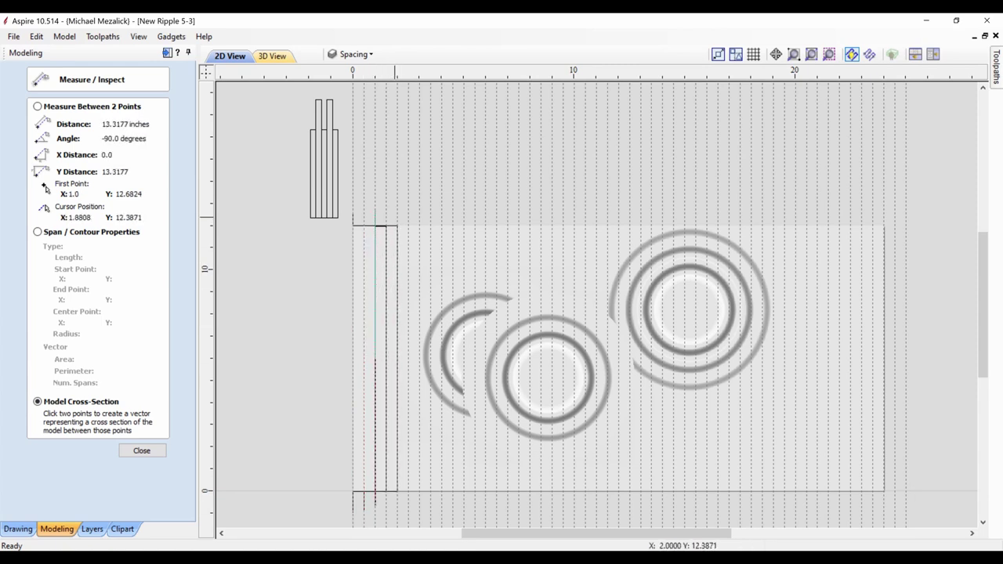
Create model cross-sections along each guide line from X 1.5 to X 4.5, extending past both horizontal material edges
click(385, 207)
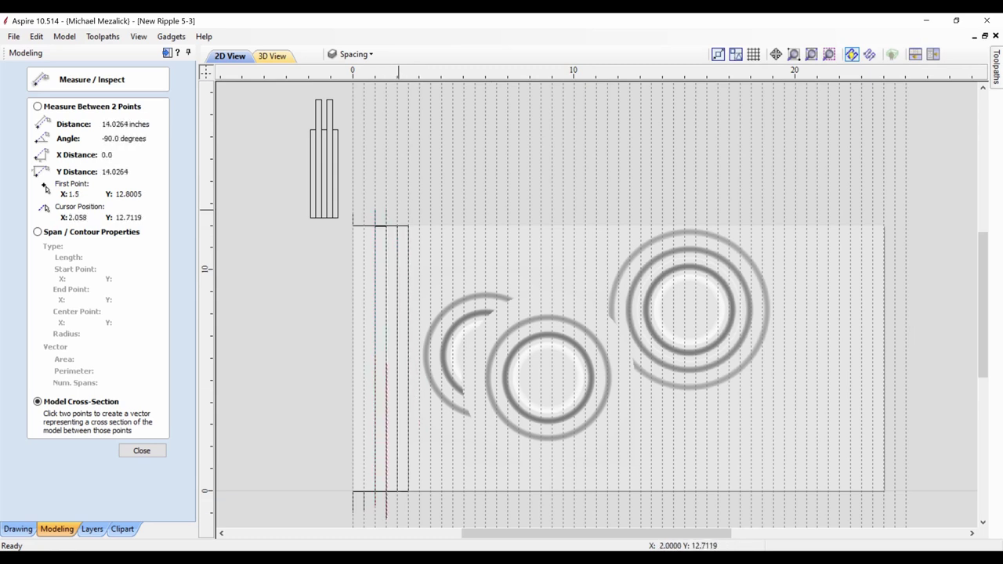
click(398, 209)
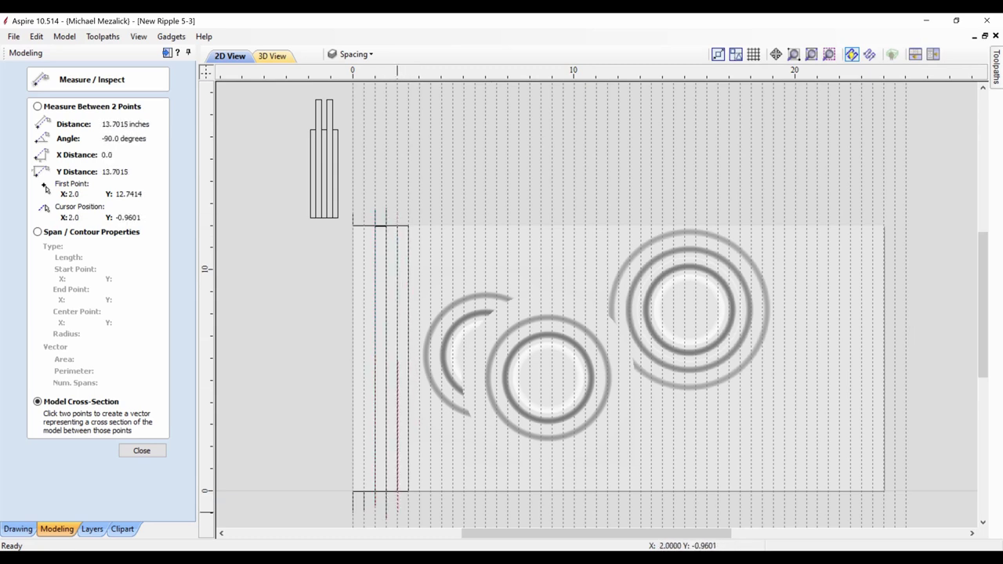
click(408, 210)
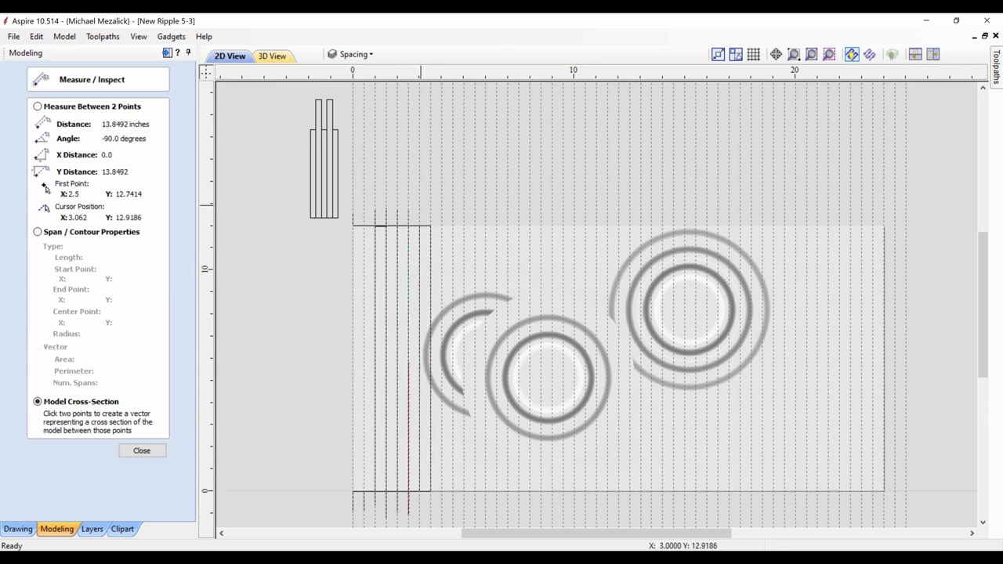
click(418, 204)
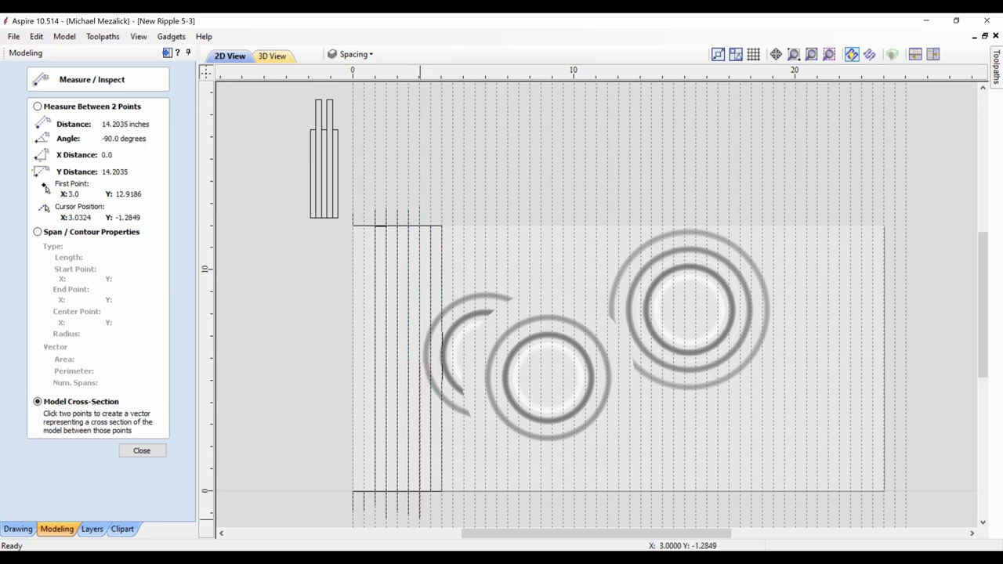
click(429, 202)
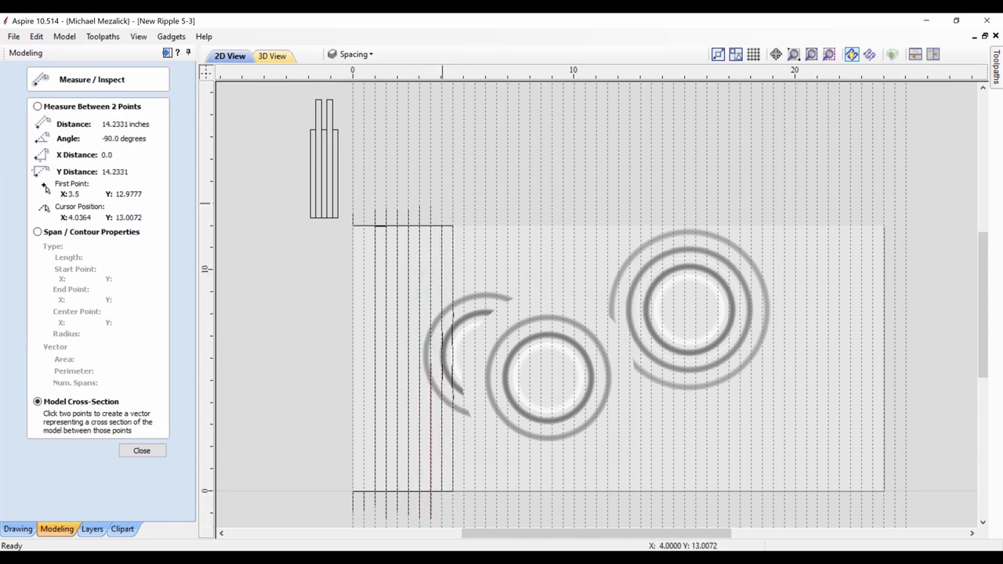
click(441, 202)
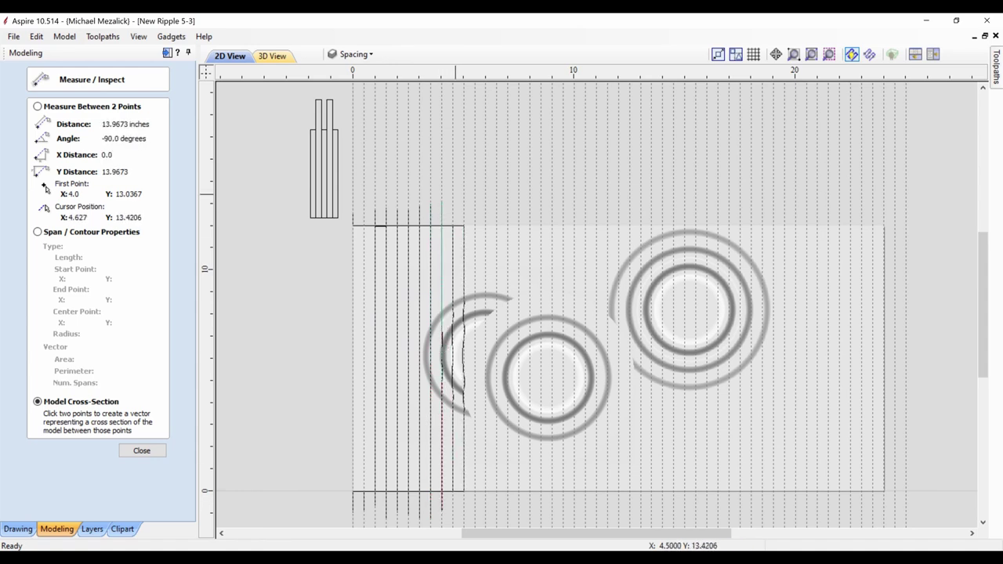
click(455, 193)
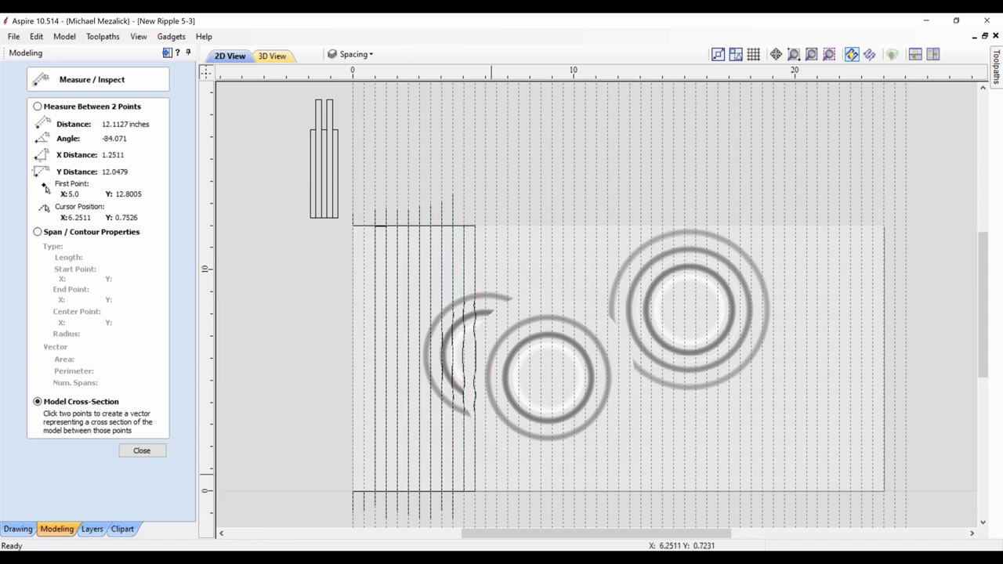
Continue the model cross-sections through the overlapping ripples along each guide line from X 5 to X 7.5
click(464, 503)
click(475, 203)
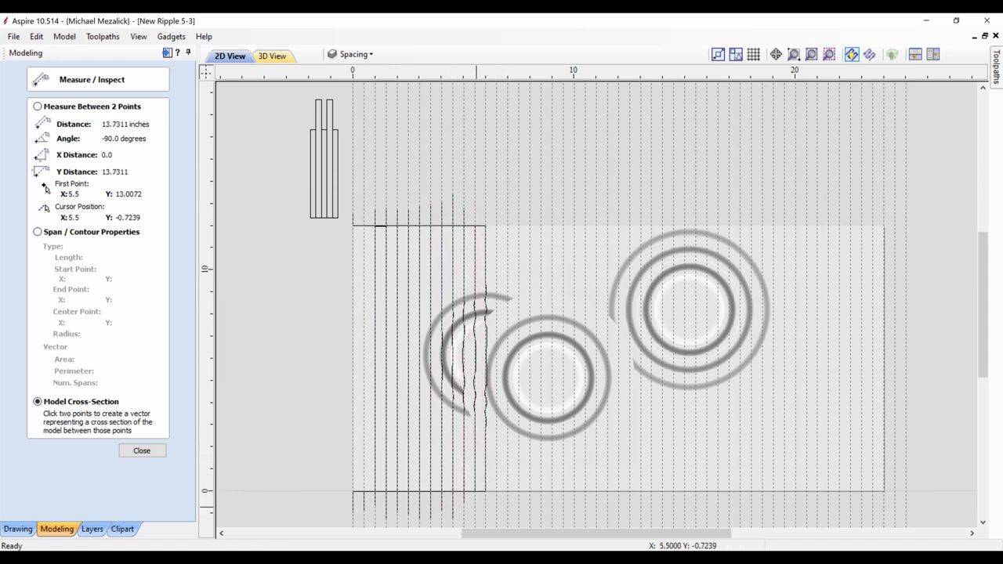
mouse_move(484, 203)
mouse_down()
mouse_move(506, 459)
mouse_move(485, 514)
mouse_up()
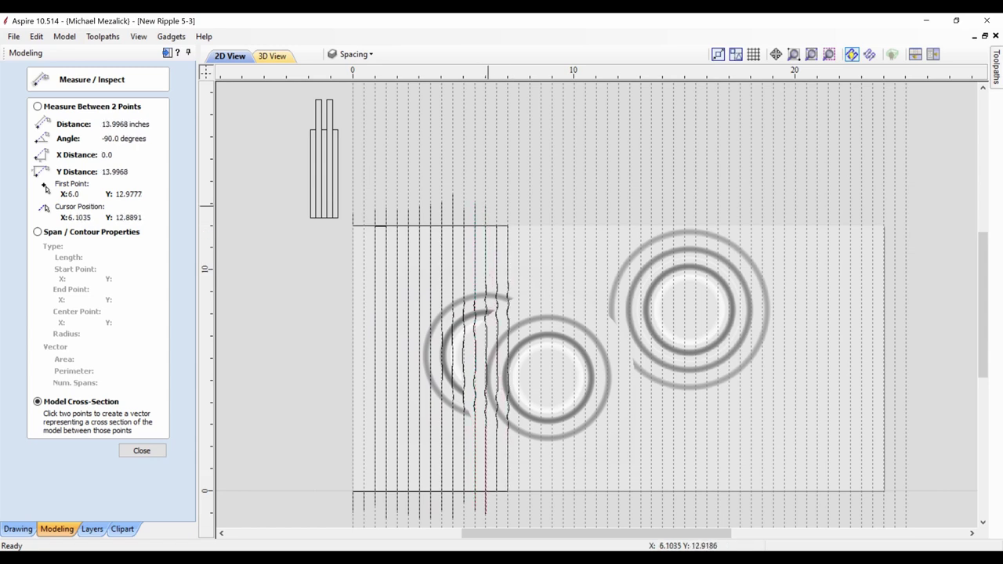
drag(496, 196, 495, 518)
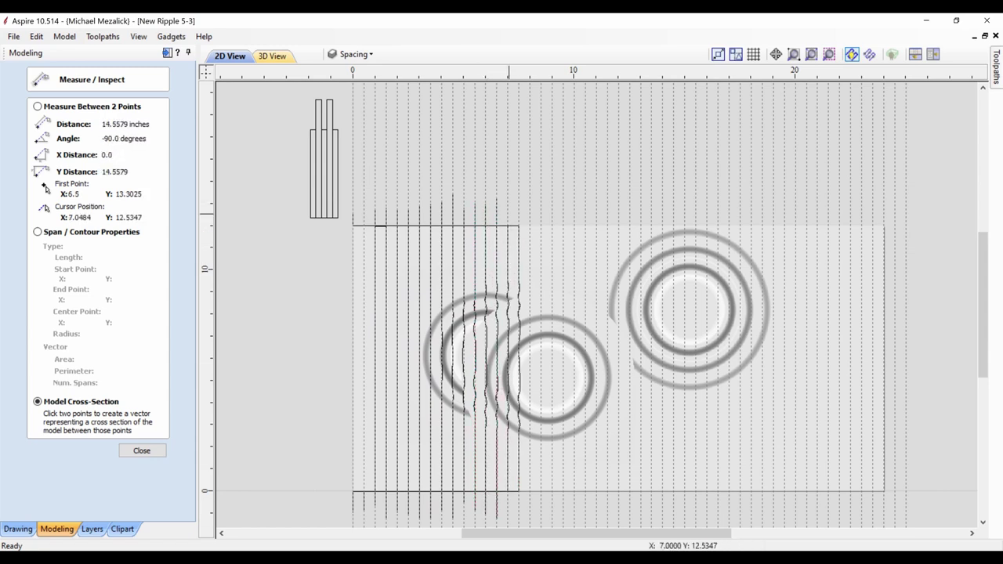
drag(518, 197, 518, 492)
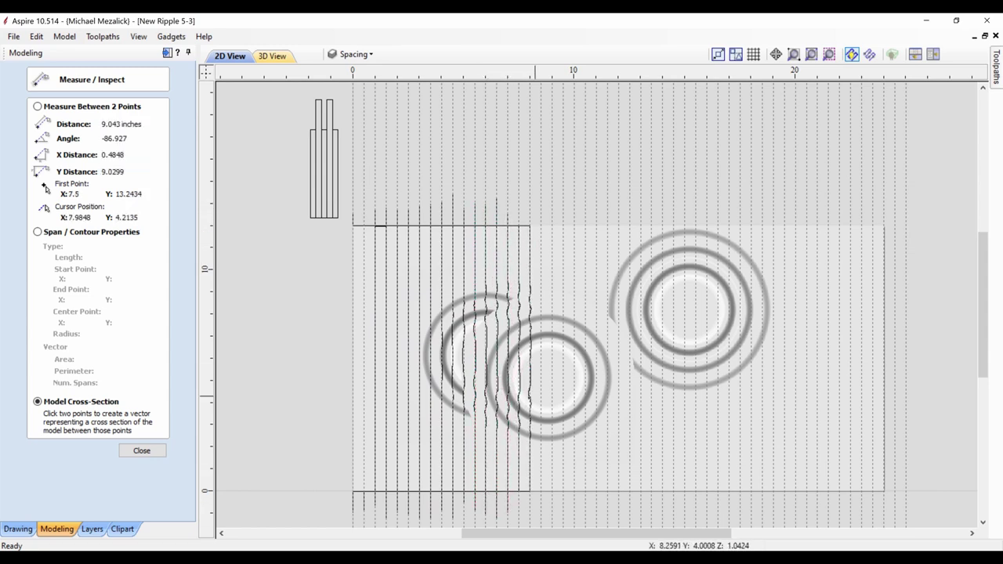
click(519, 508)
Create model cross-sections across the middle ripple along each guide line from X 8 to X 9.5
click(529, 211)
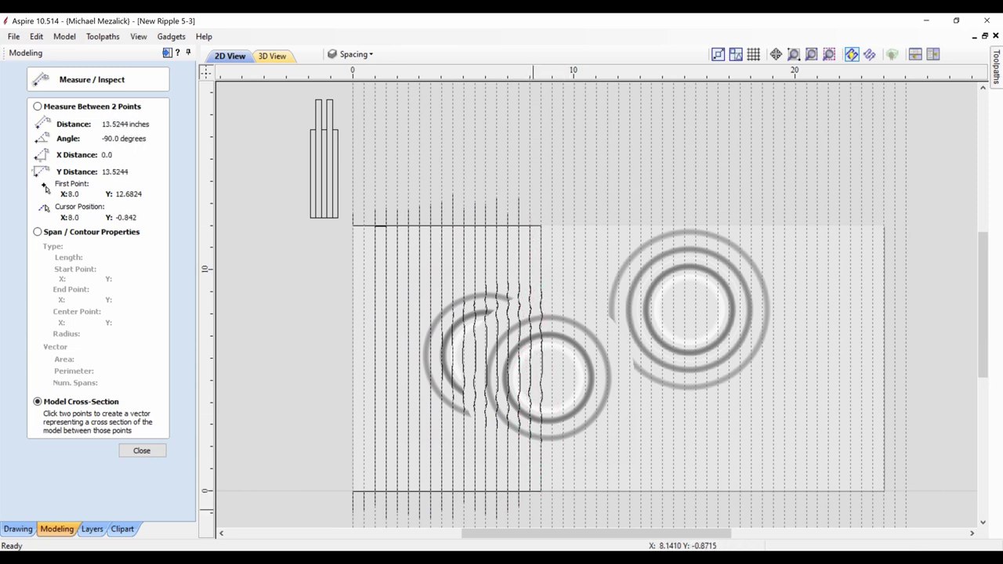
drag(531, 510, 532, 515)
drag(550, 207, 551, 525)
drag(584, 427, 551, 507)
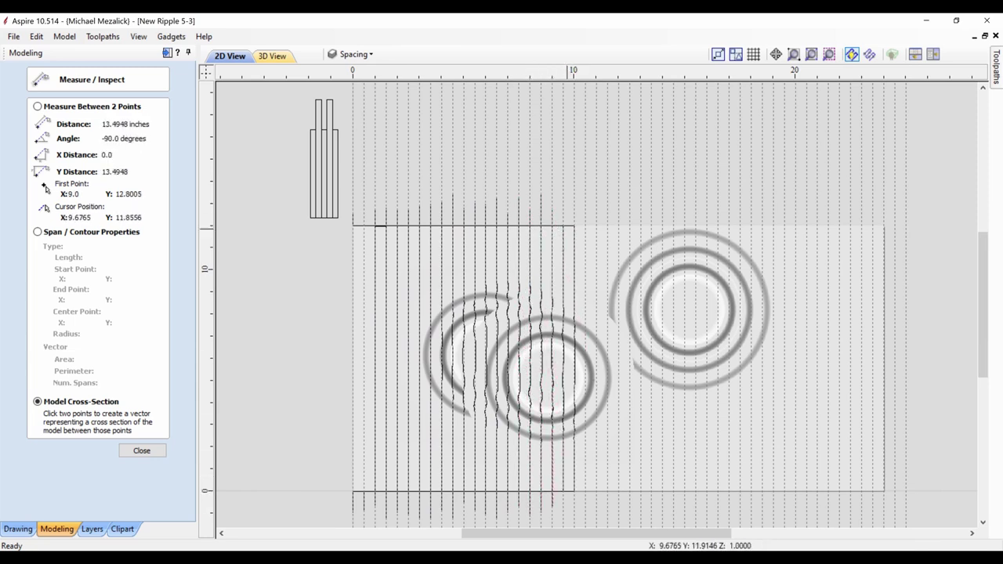
click(563, 205)
click(564, 522)
Create model cross-sections along all remaining guide lines from X 10 to X 24 and close Measure / Inspect
click(574, 192)
click(573, 509)
click(584, 181)
click(584, 511)
click(595, 199)
click(596, 516)
click(607, 202)
click(607, 516)
click(618, 202)
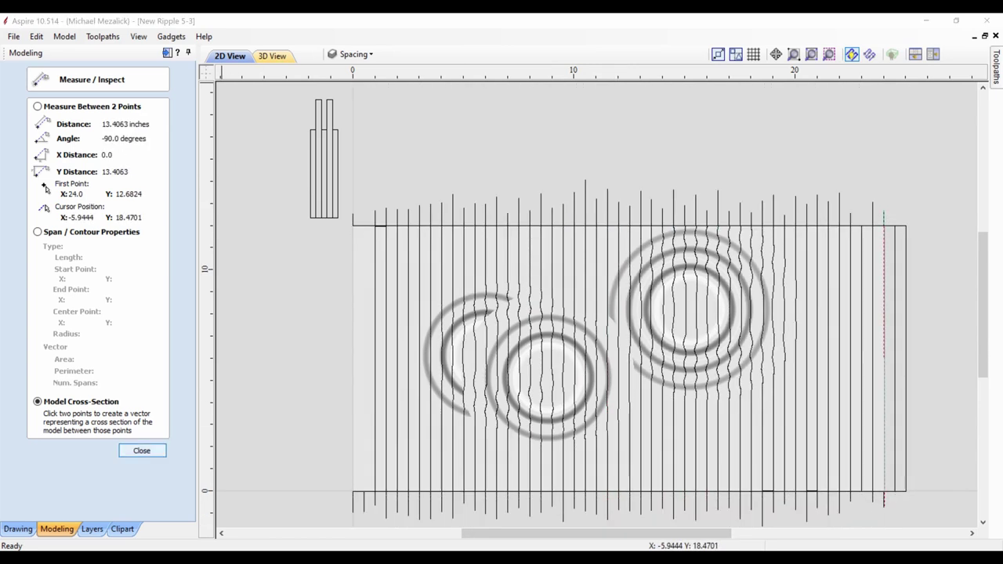
click(142, 450)
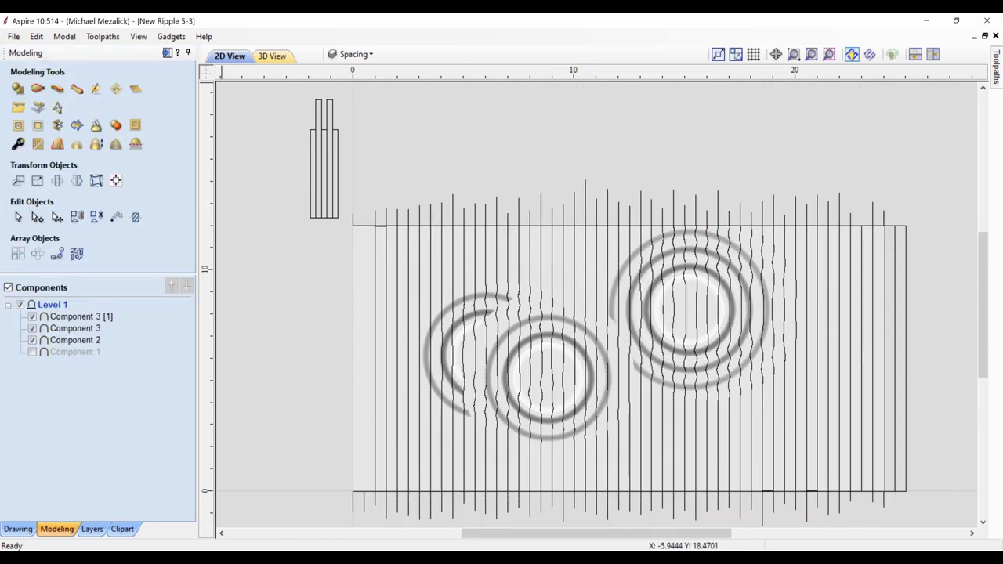
Hide all model components and move the first cross-section vector out past the left edge of the material
click(8, 287)
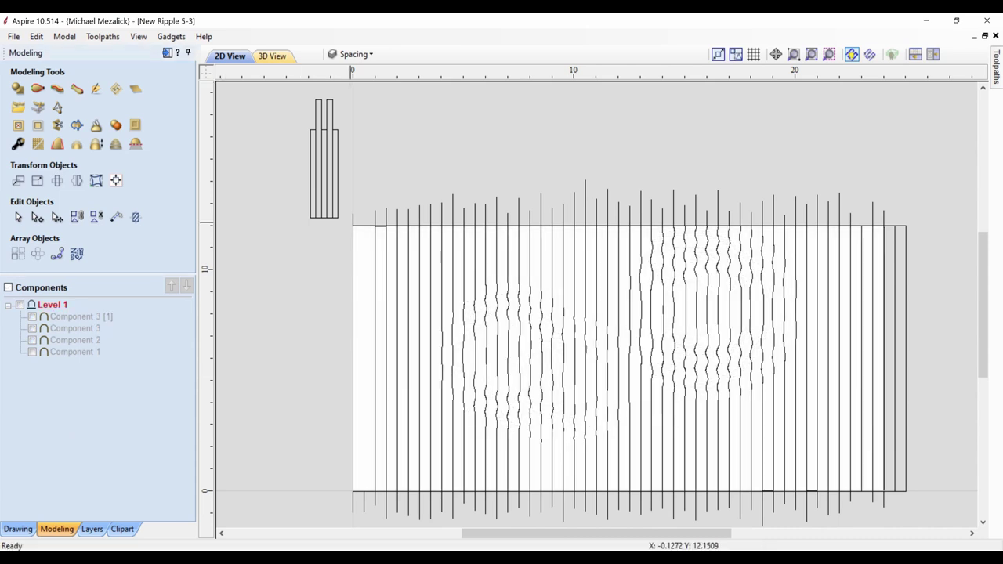
click(353, 221)
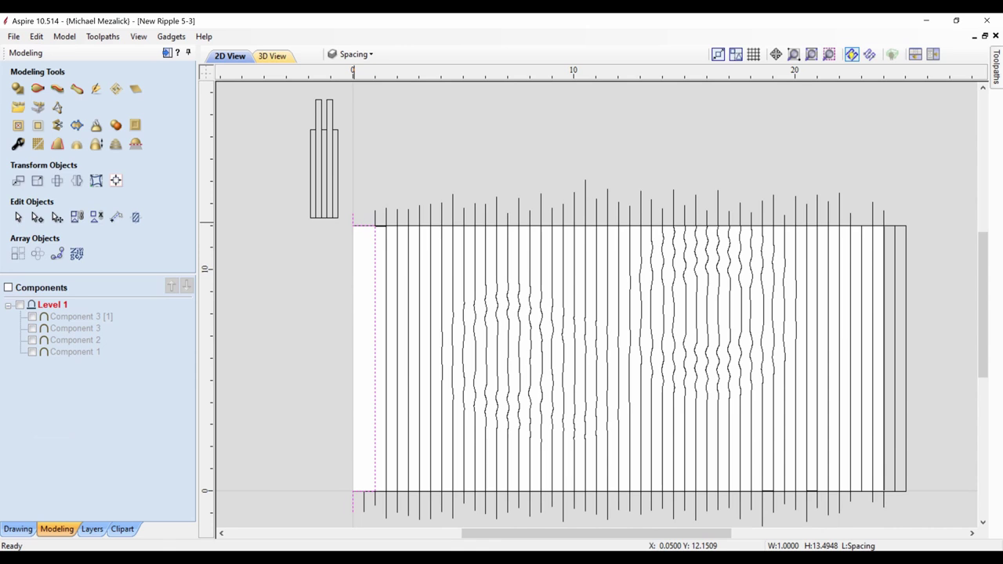
key(Left)
key(Left)
key(Left)
key(Left)
key(Left)
key(Left)
key(Left)
key(Left)
key(Left)
key(Left)
key(Left)
Delete the overhanging end nodes of the first cross-section and close the vector with a straight line
key(n)
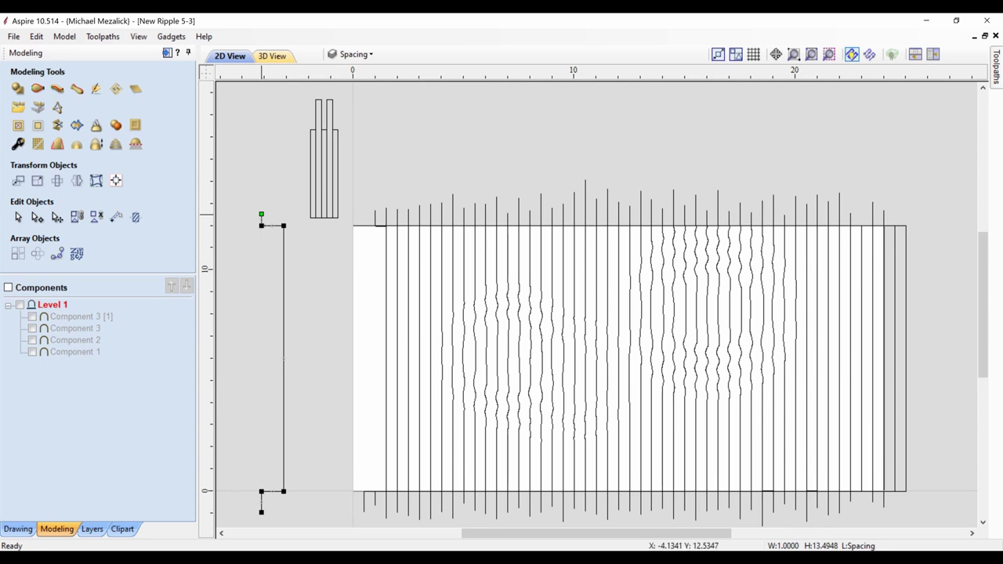
key(d)
key(d)
click(18, 528)
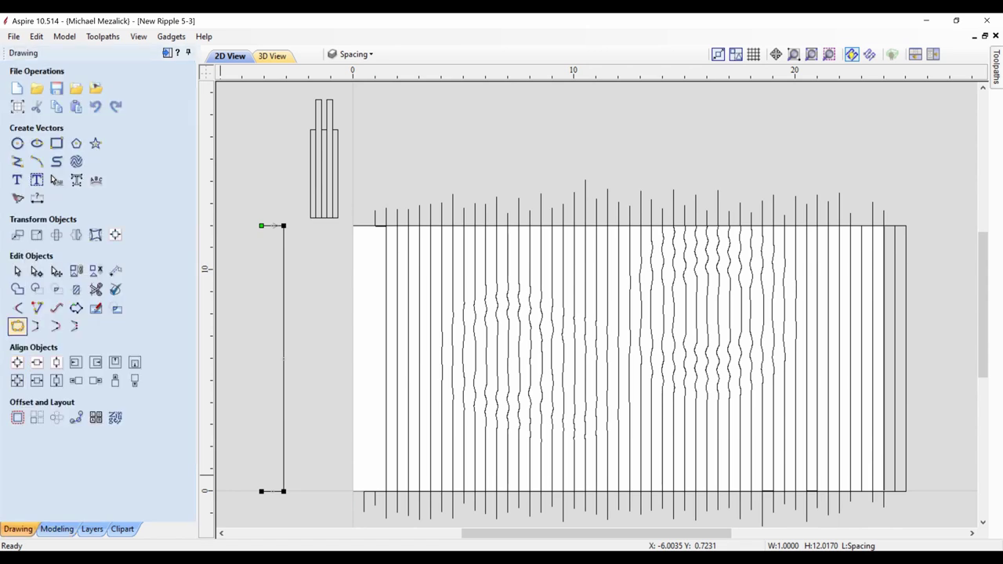
click(37, 325)
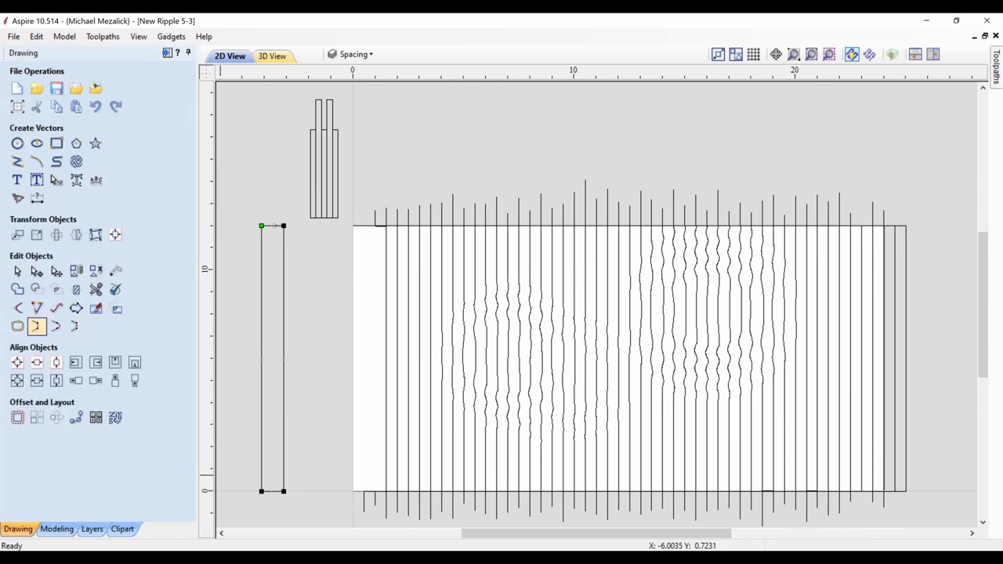
Move the next cross-section vector, at X 1, out of the material beside the first closed profile
click(375, 219)
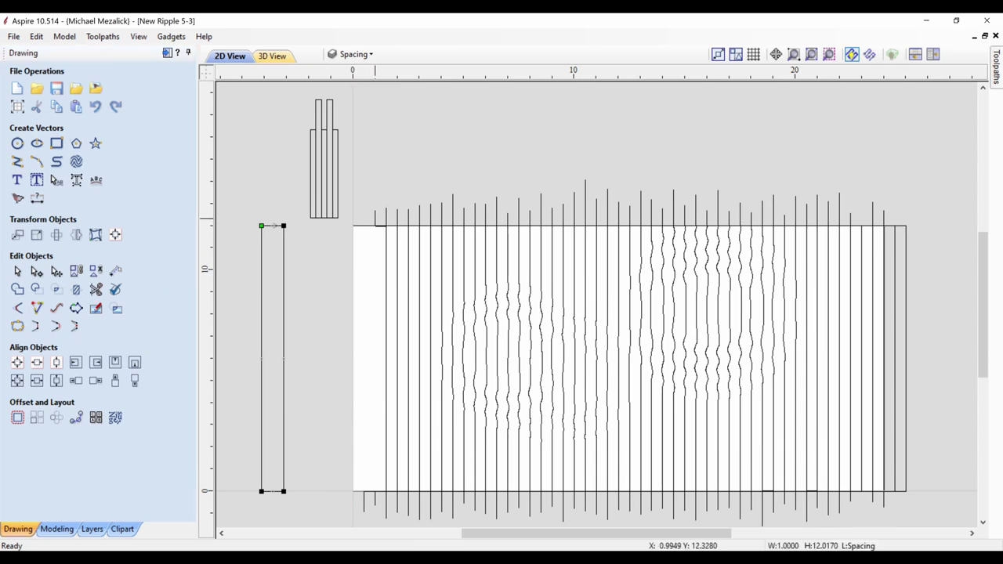
key(Left)
key(Left)
key(Left)
key(Left)
key(Left)
key(Left)
key(Left)
key(Left)
key(Left)
key(Left)
key(Left)
key(Left)
key(Left)
key(Left)
key(Left)
key(Left)
key(Left)
key(Left)
key(Left)
key(Left)
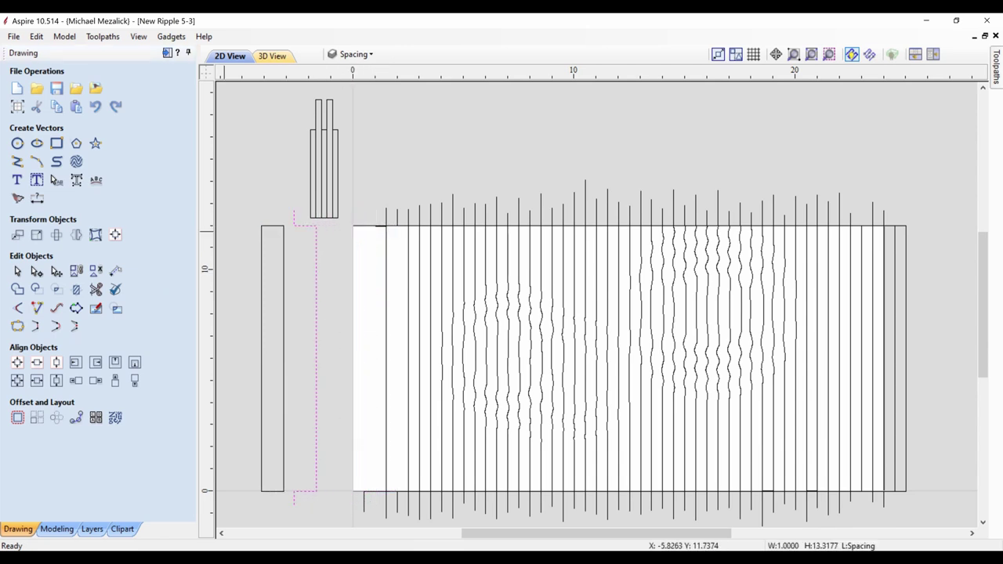
Delete the overhanging end nodes of the second cross-section and close it with a straight line
key(n)
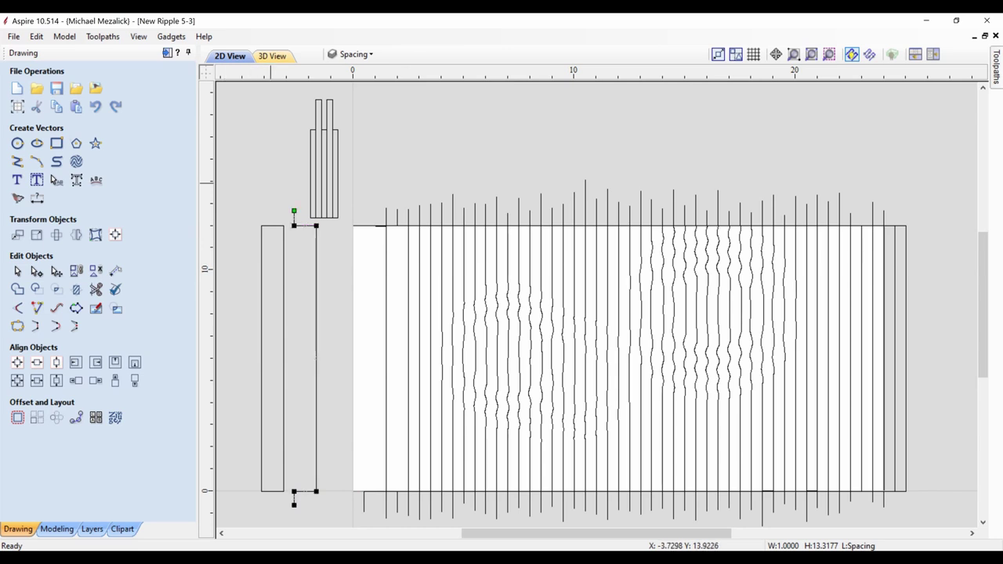
key(d)
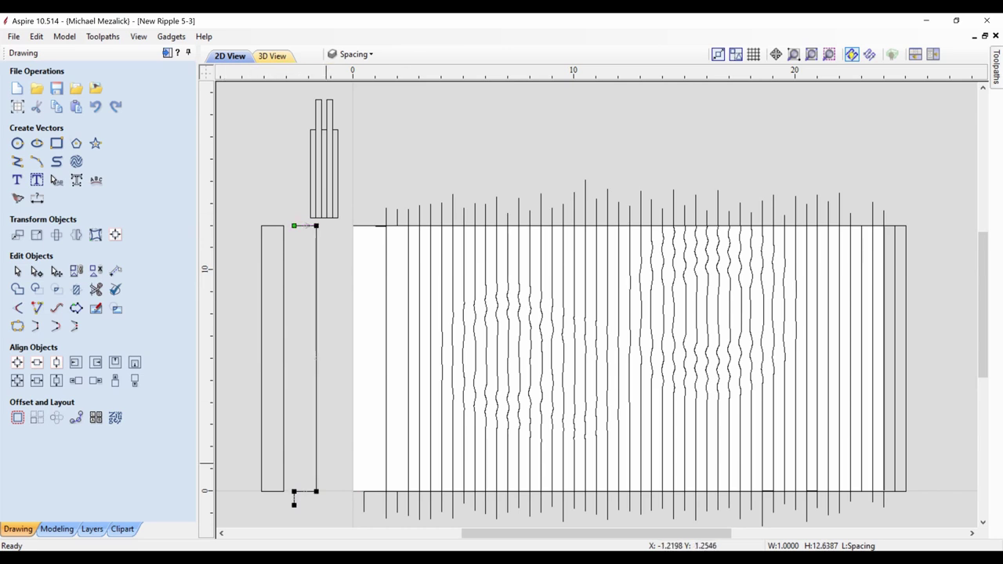
drag(294, 504, 293, 491)
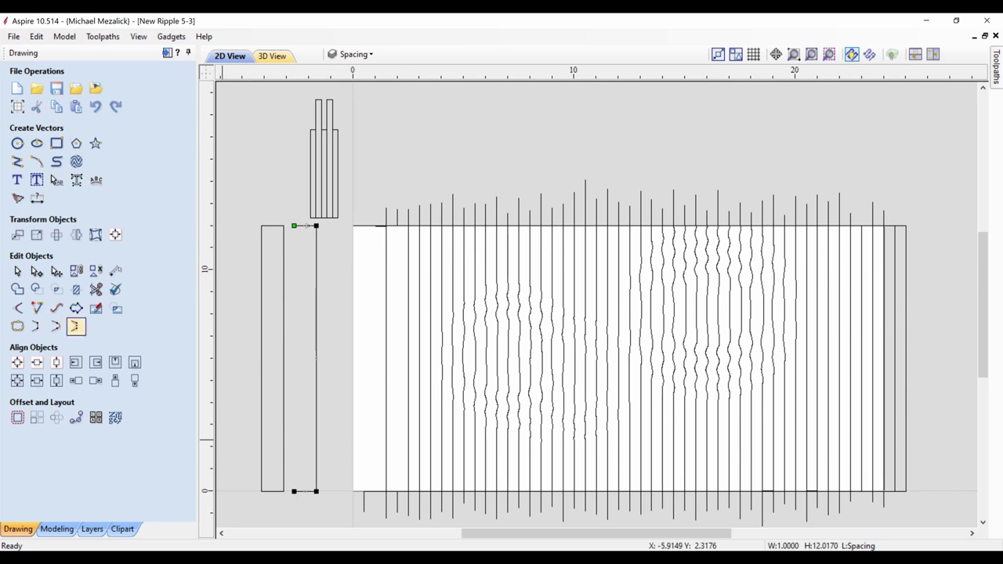
click(36, 325)
Select both closed profiles and move them further left to make room beside the material
click(18, 271)
drag(332, 282, 224, 329)
key(Left)
key(Left)
key(Left)
key(Left)
key(Left)
key(Left)
key(Left)
key(Left)
key(Left)
key(Left)
key(Left)
key(Left)
key(Left)
key(Left)
key(Left)
key(Left)
key(Left)
key(Left)
Move the rippled cross-section vector near X 6 out of the material, beside the two closed profiles
click(811, 54)
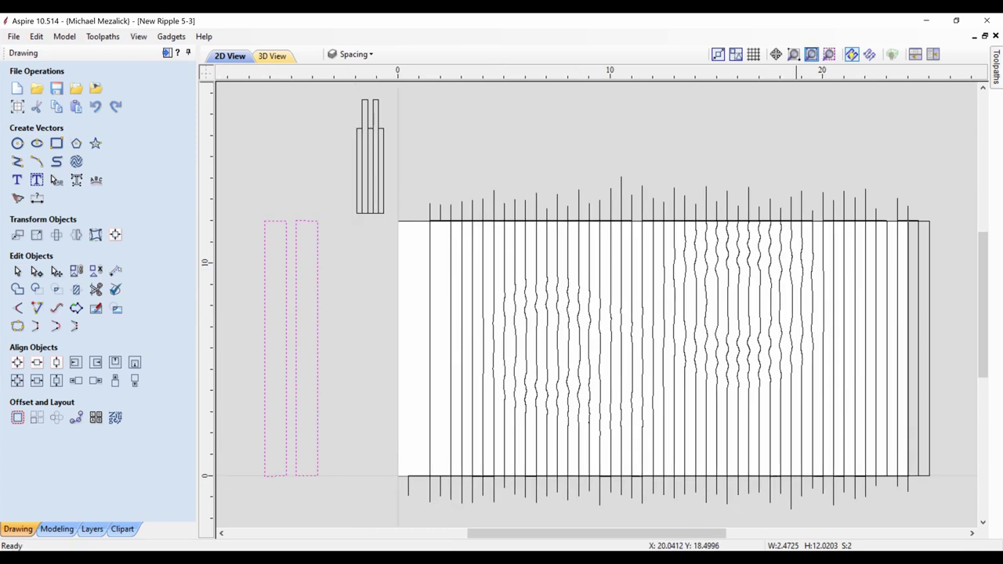
click(526, 302)
key(Left)
key(Left)
key(Left)
key(Left)
key(Left)
key(Left)
key(Left)
key(Left)
key(Left)
key(Left)
key(Left)
key(Left)
key(Left)
key(Left)
key(Left)
key(Left)
key(Left)
key(Left)
key(Left)
key(Left)
key(Left)
key(Left)
key(Left)
key(Left)
key(Left)
key(Left)
key(Left)
key(Left)
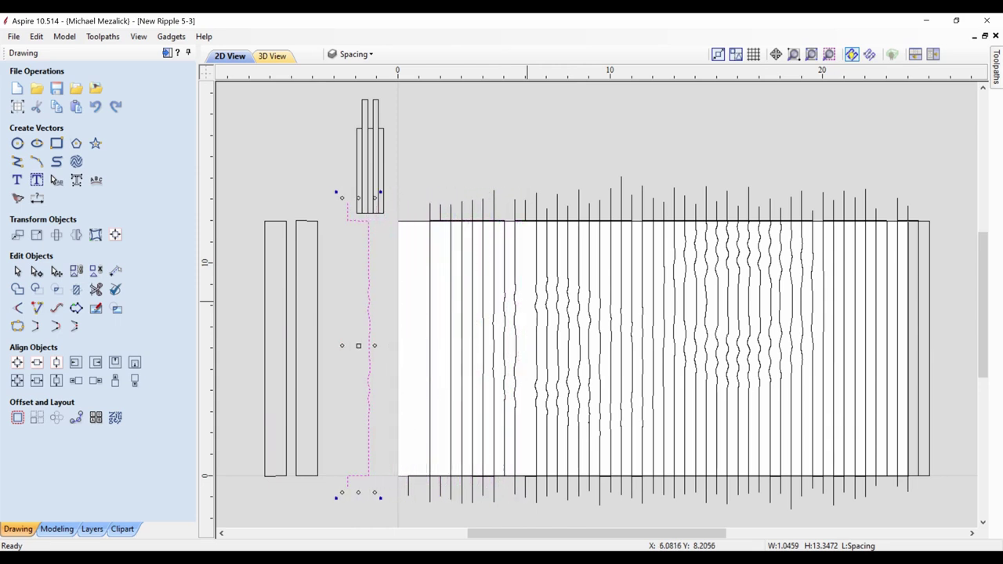
Delete the overhanging end nodes of the rippled cross-section, close it with a straight line, and deselect it
key(n)
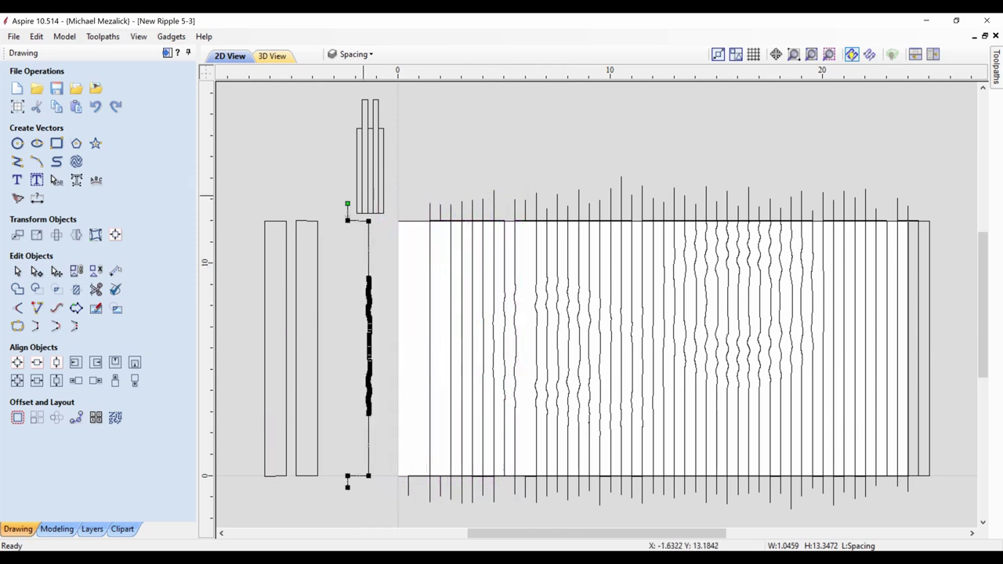
key(d)
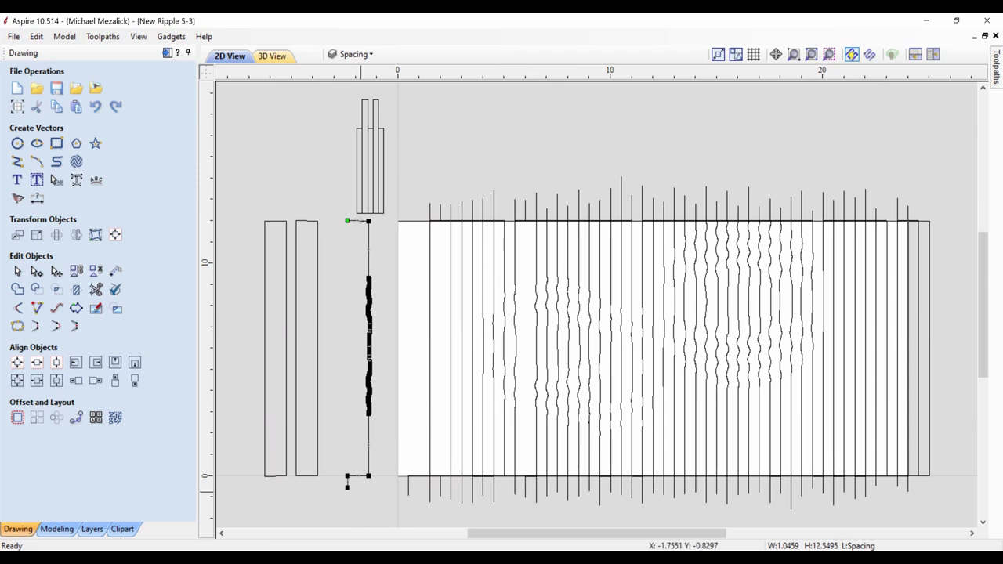
key(d)
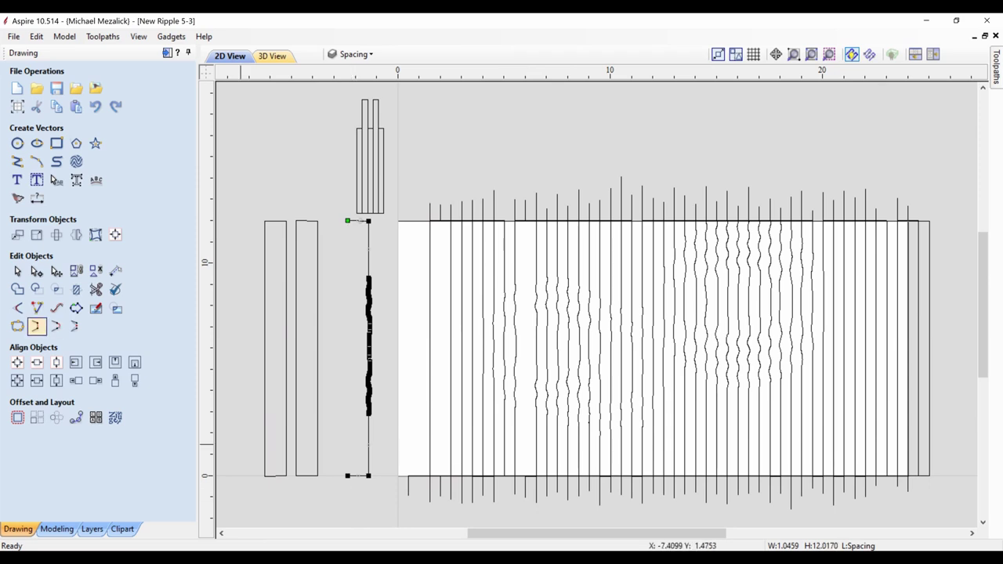
click(37, 326)
click(355, 176)
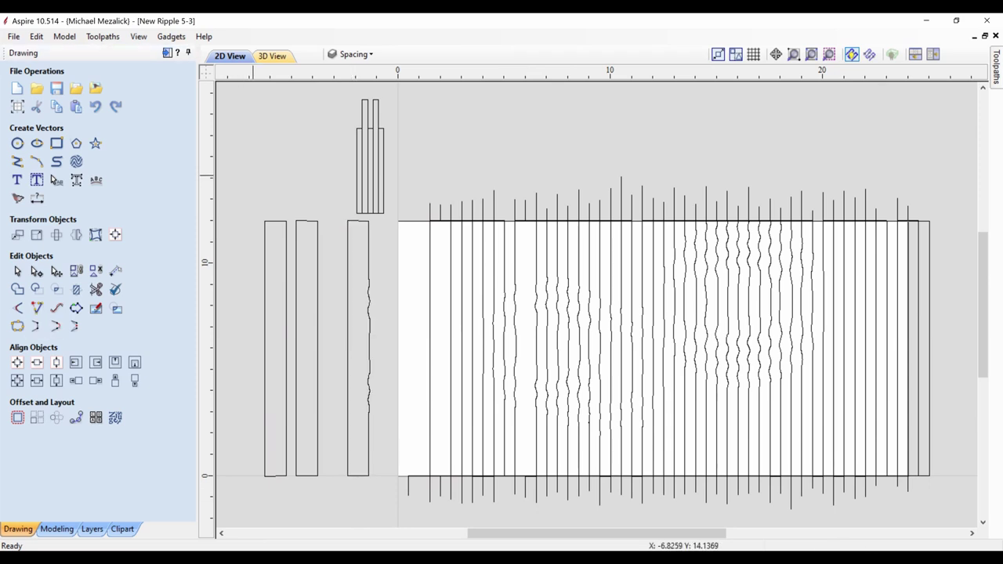
Copy the three closed profiles beside the material onto a new layer named Layer 1
drag(354, 177, 246, 307)
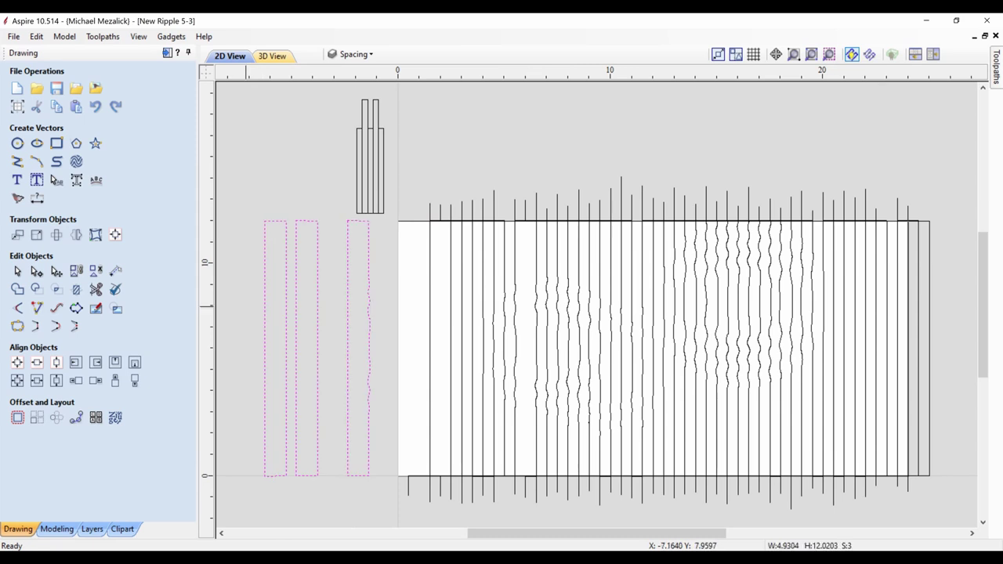
right_click(247, 306)
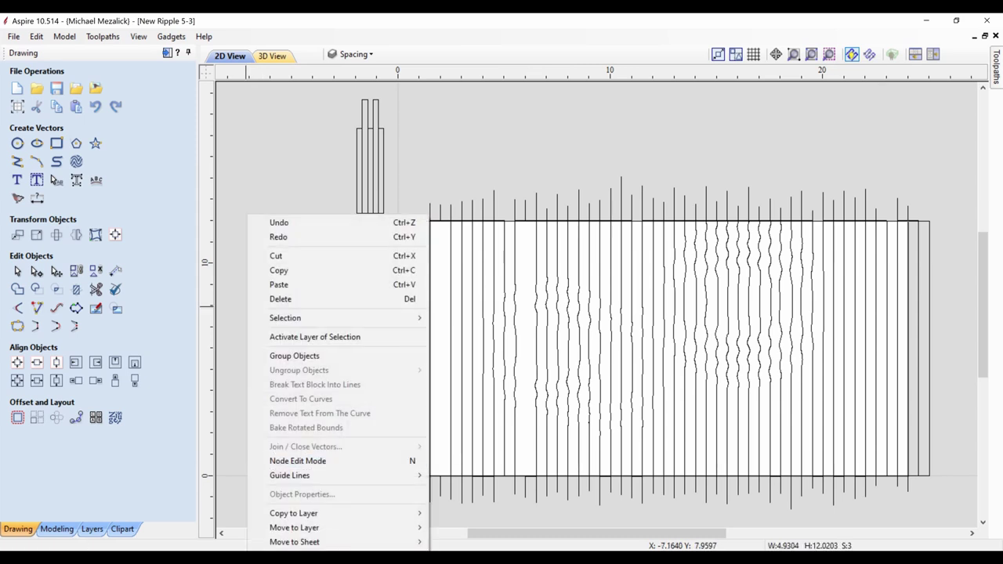
mouse_move(314, 527)
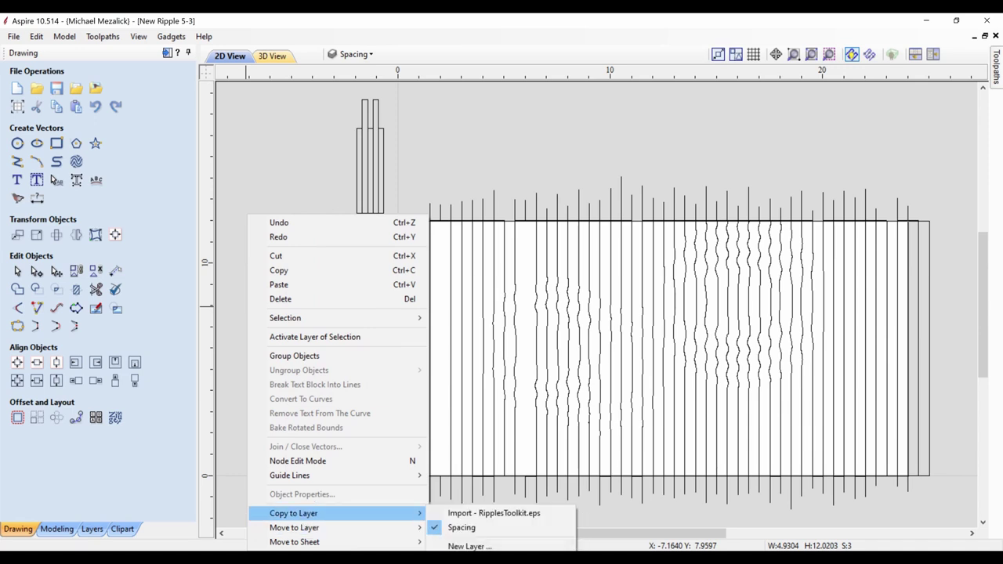
click(470, 546)
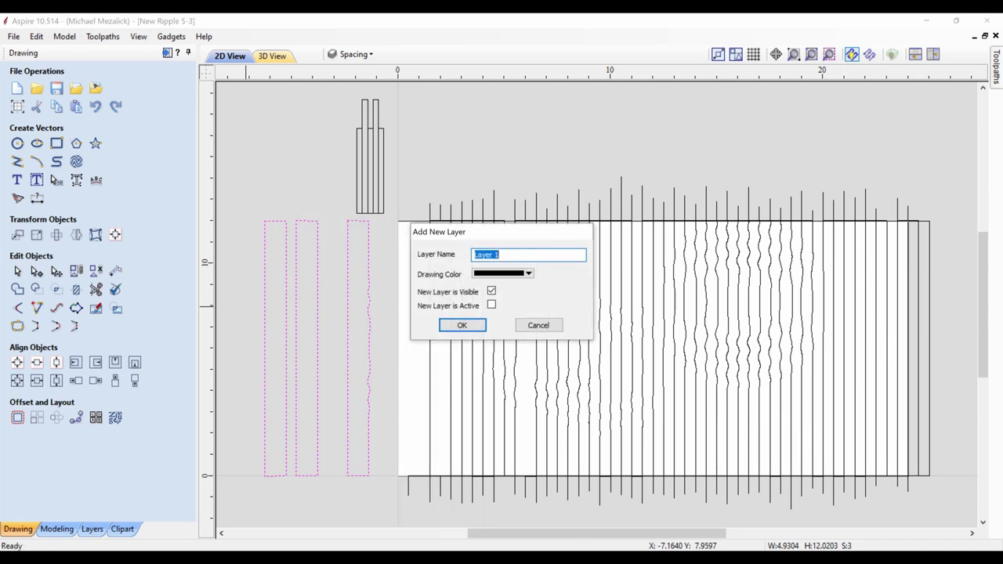
key(Return)
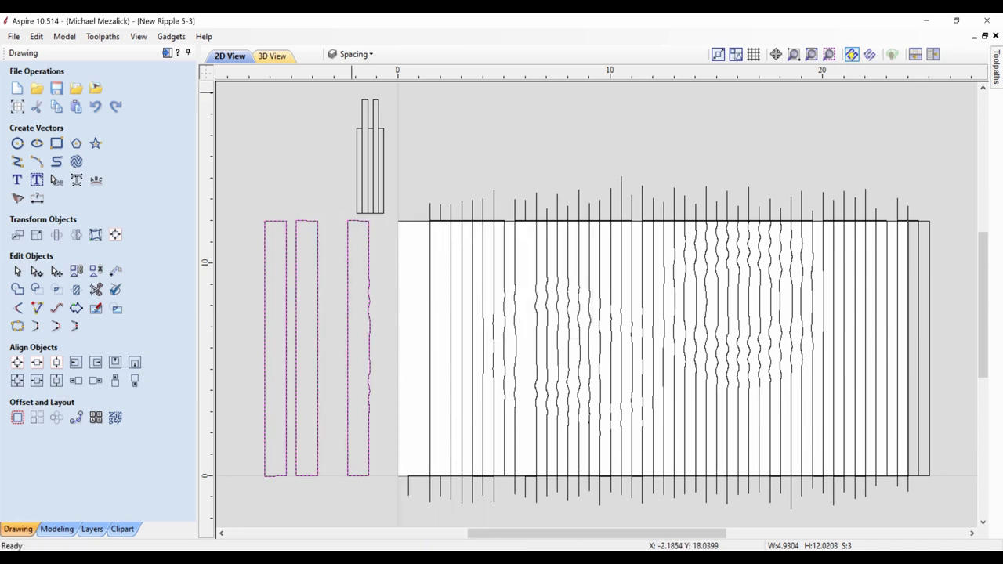
Hide the Spacing layer and rotate the three profiles centred in the material by 90 degrees so they lie horizontally
click(93, 530)
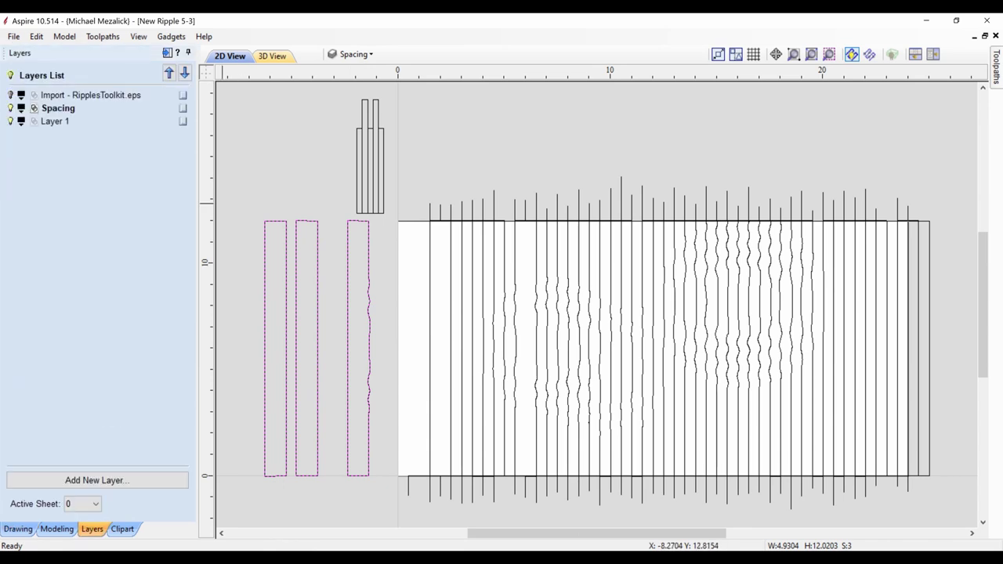
click(10, 108)
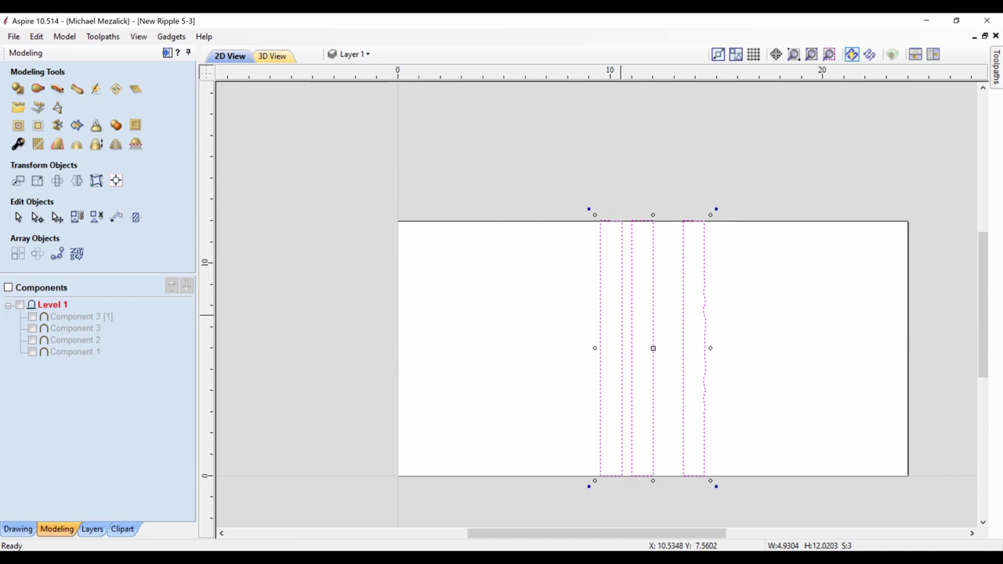
key(9)
key(9)
click(572, 421)
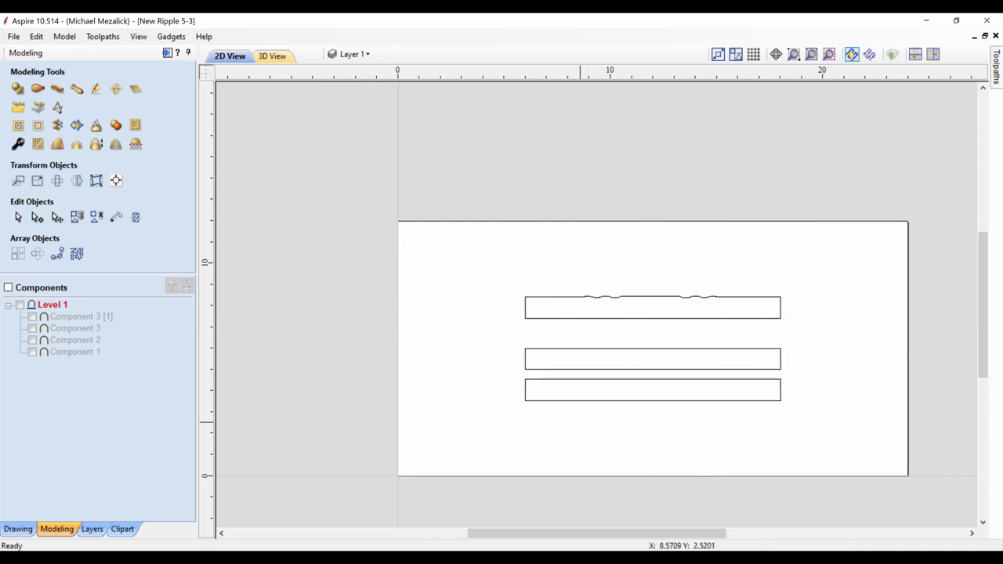
Start a 2D Profile toolpath for all three horizontal profiles with a cut depth of 1 inch
drag(800, 439, 725, 244)
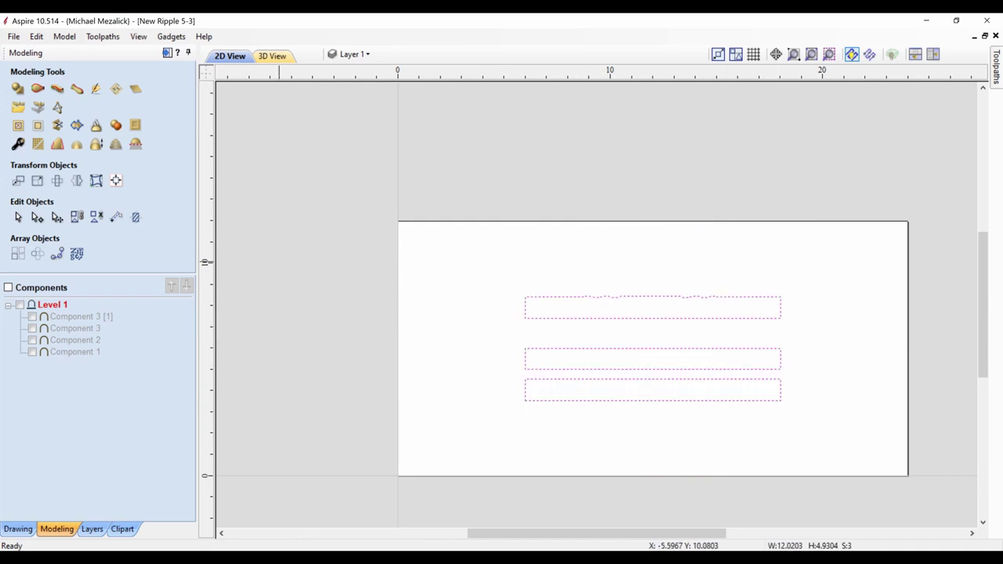
click(167, 52)
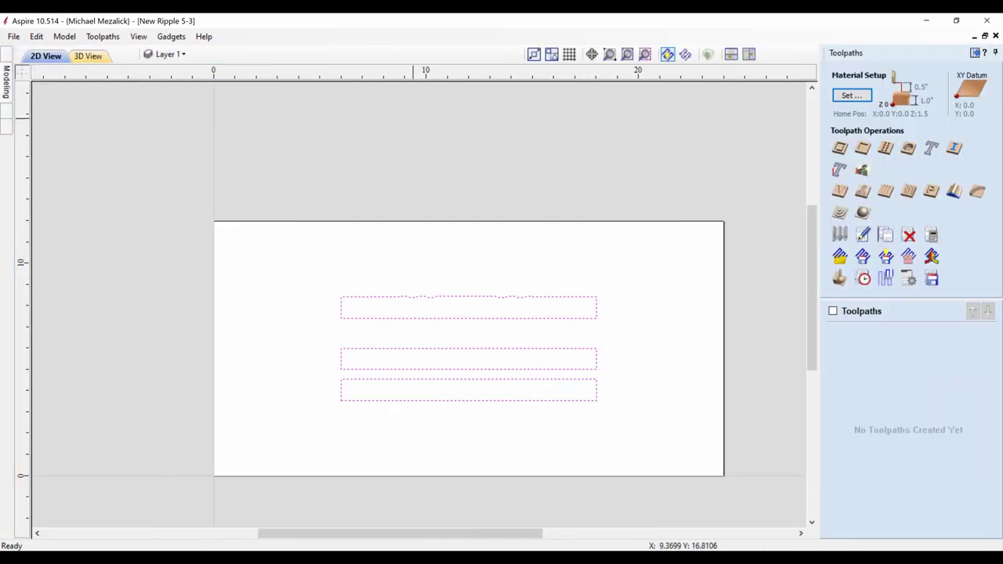
click(839, 147)
drag(956, 128, 909, 130)
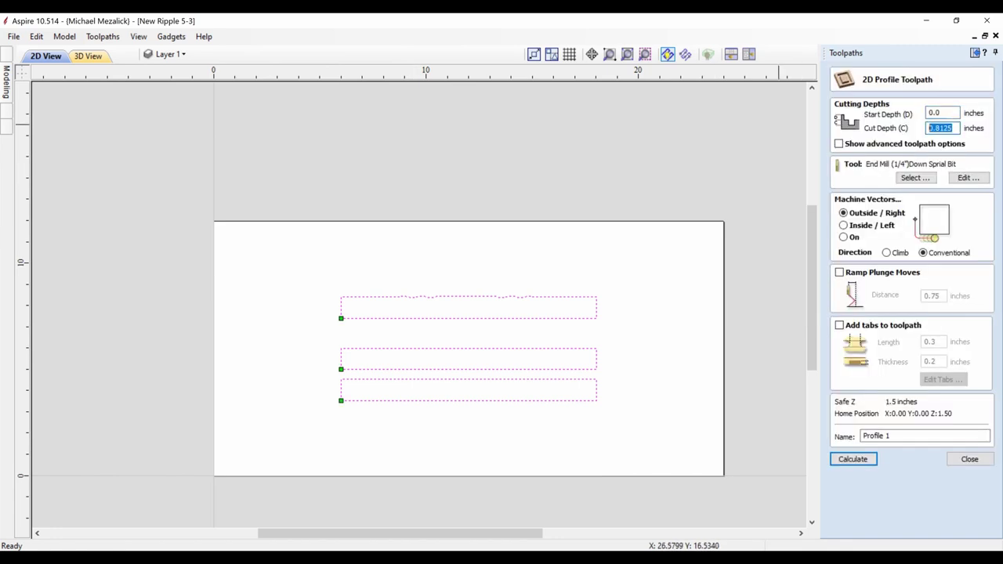
text(1)
Enable tabs on the toolpath and place four on the rippled profile, one on each short end and two along its straight lower edge
click(839, 325)
click(944, 379)
click(942, 379)
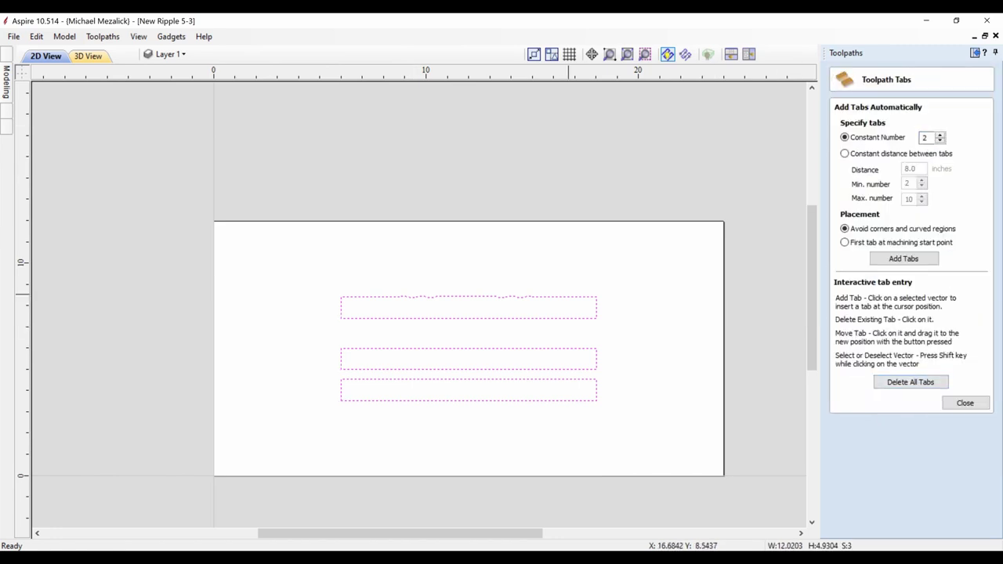
click(596, 308)
click(559, 317)
click(383, 318)
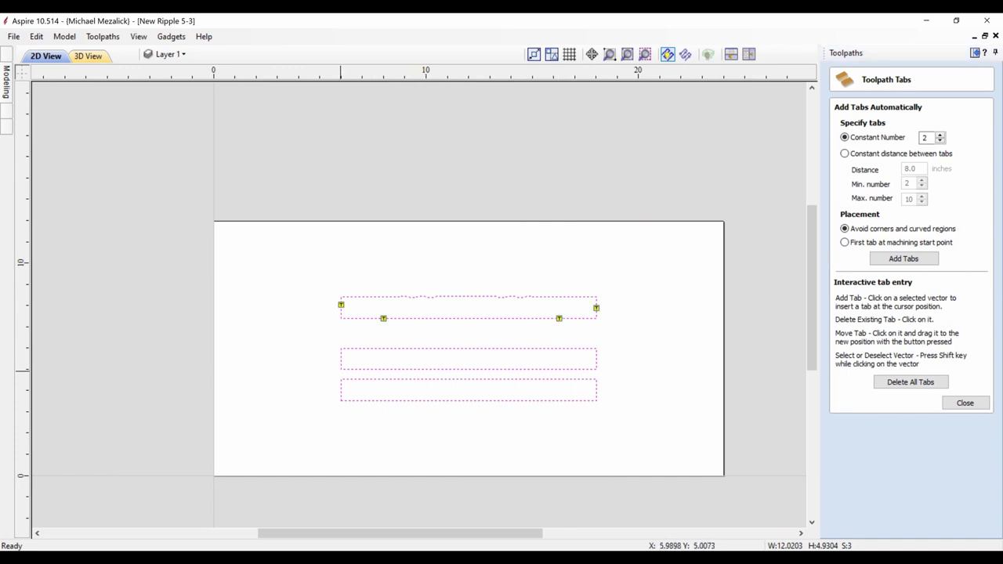
Place four tabs on each of the two plain profiles, one per short end and two along the lower edge
click(341, 356)
click(366, 400)
click(549, 400)
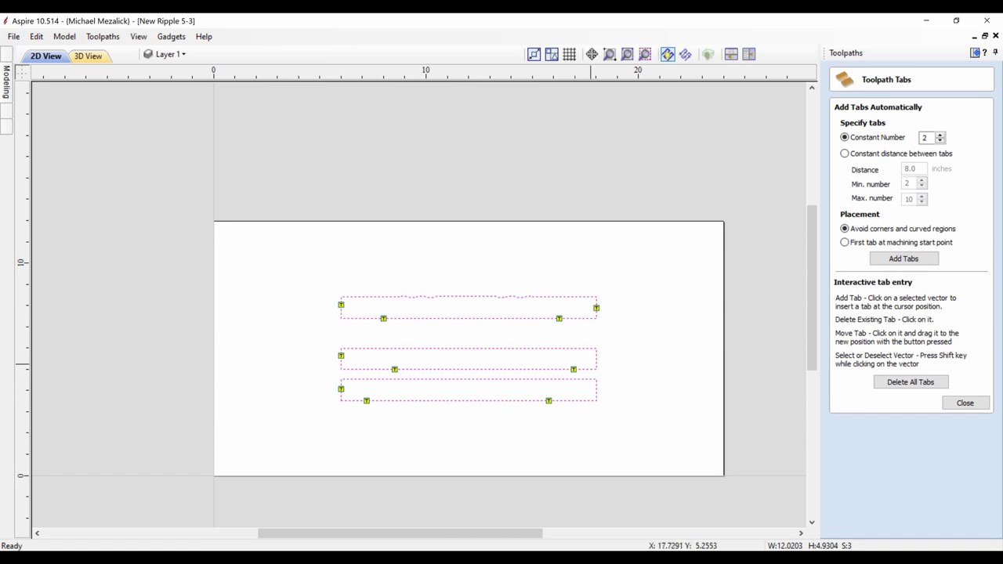
click(596, 362)
click(597, 392)
Finish the tab editing and calculate the outside Profile 1 toolpath, then tilt its 3D preview
click(965, 402)
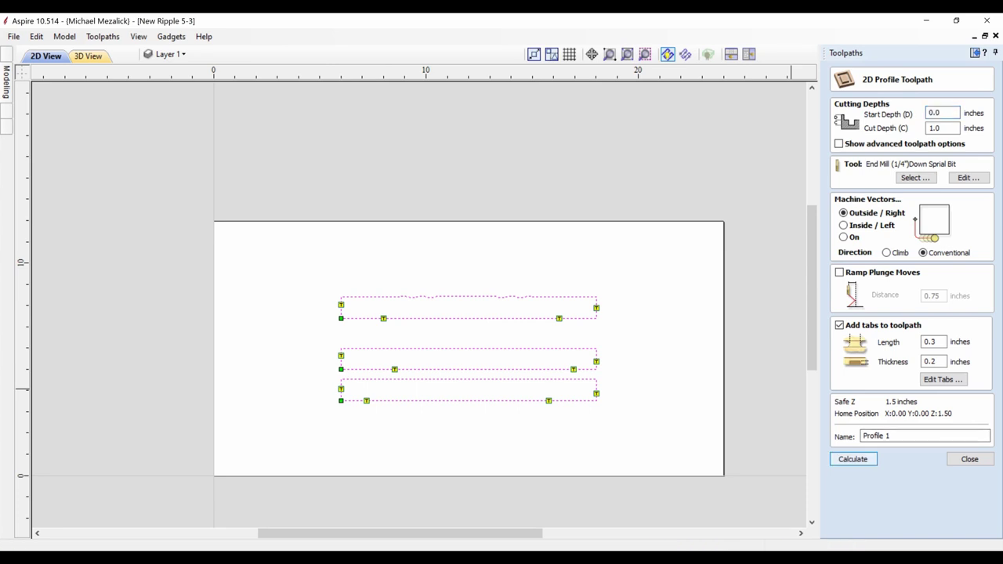
click(852, 458)
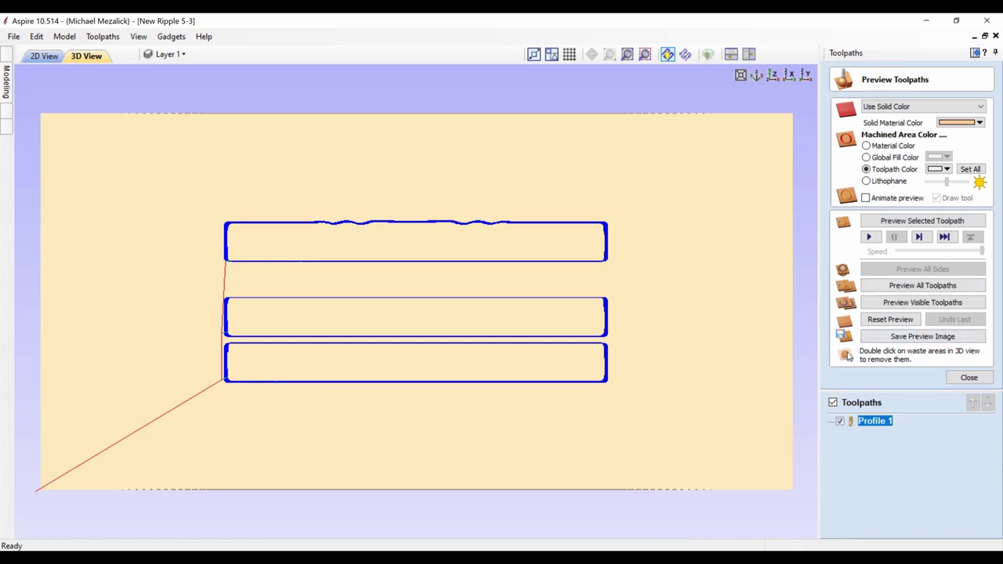
drag(581, 438, 600, 421)
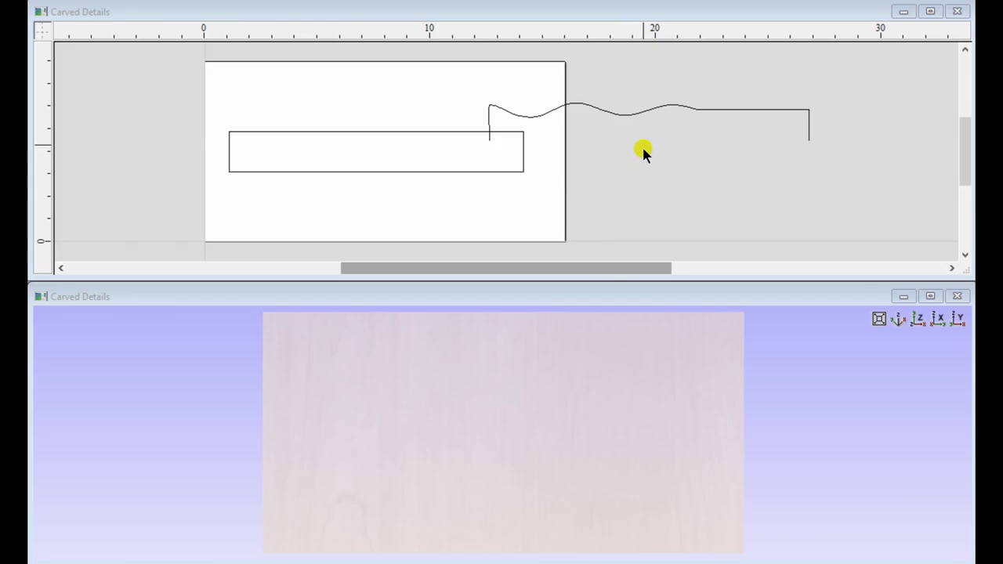
Create a circular ripple component from the wavy open profile in the Carved Details file and tilt its 3D view
click(636, 112)
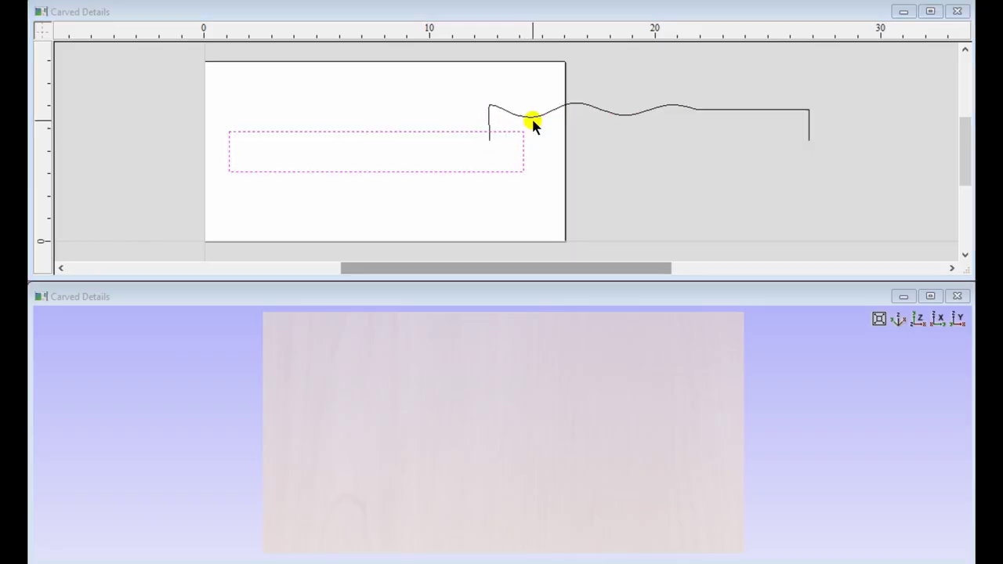
click(533, 116)
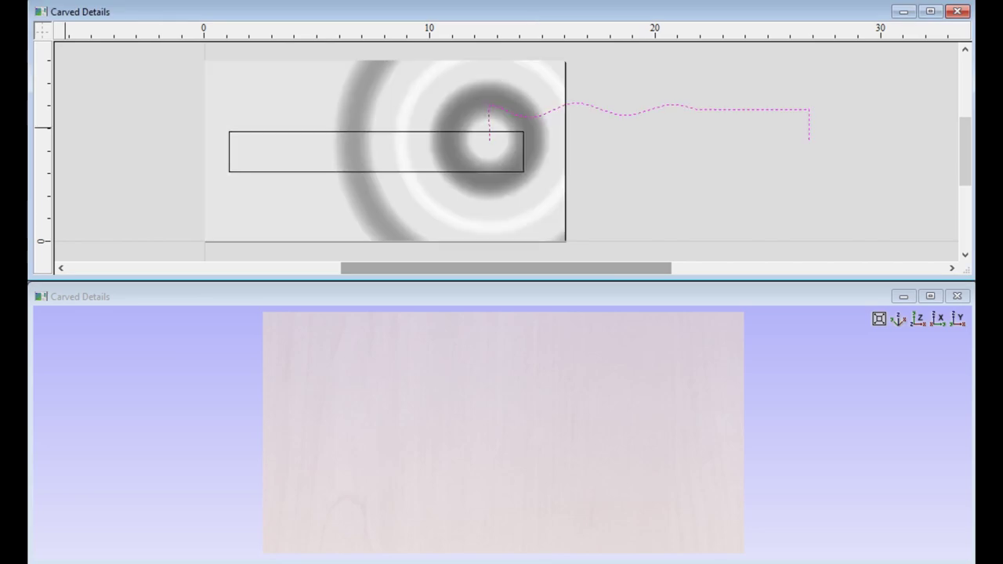
click(212, 441)
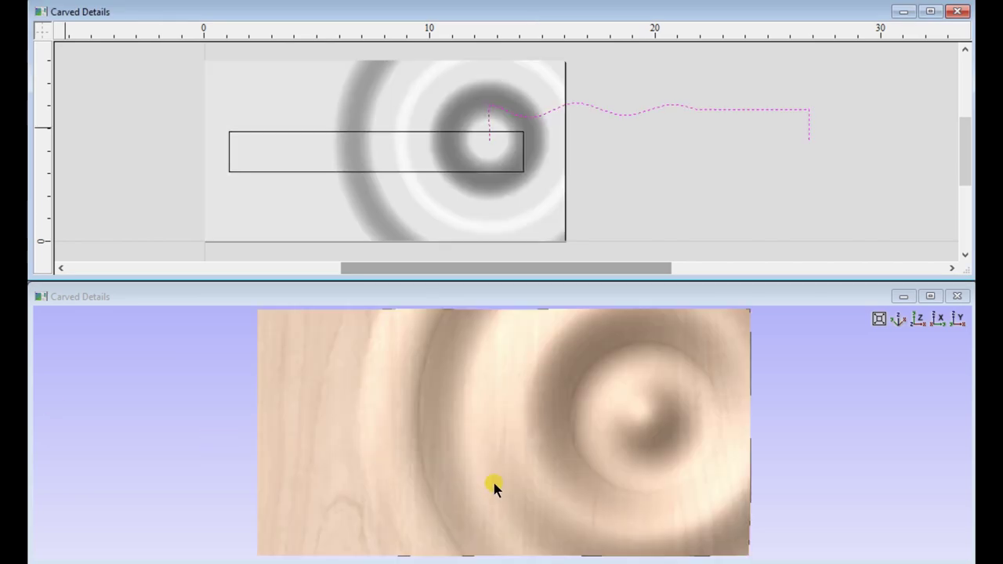
mouse_move(492, 481)
mouse_down()
mouse_move(520, 387)
mouse_move(506, 470)
mouse_up()
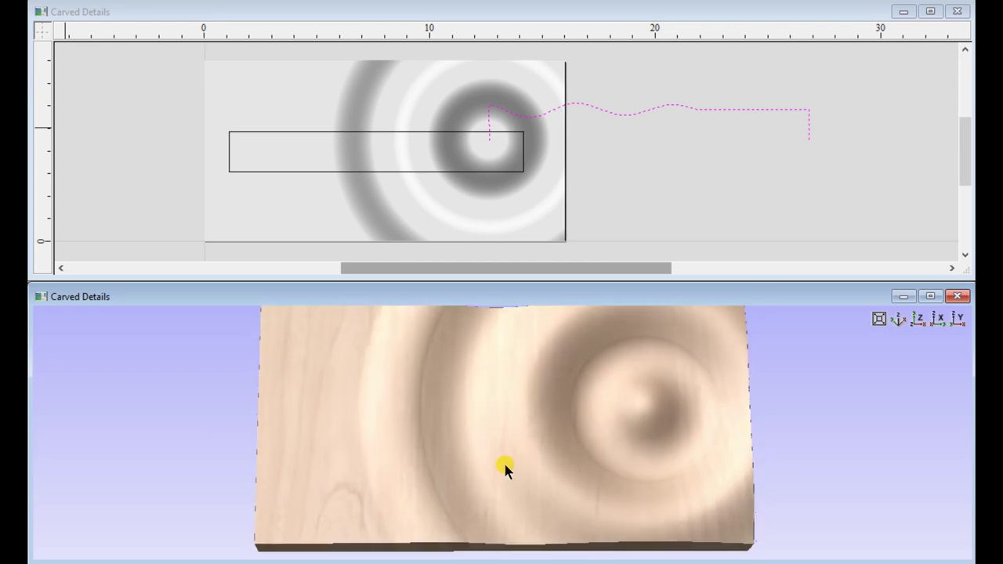
Create a flat bar component from the long rectangle across the ripples, inspect it at an angle and from above, and deselect it
click(377, 171)
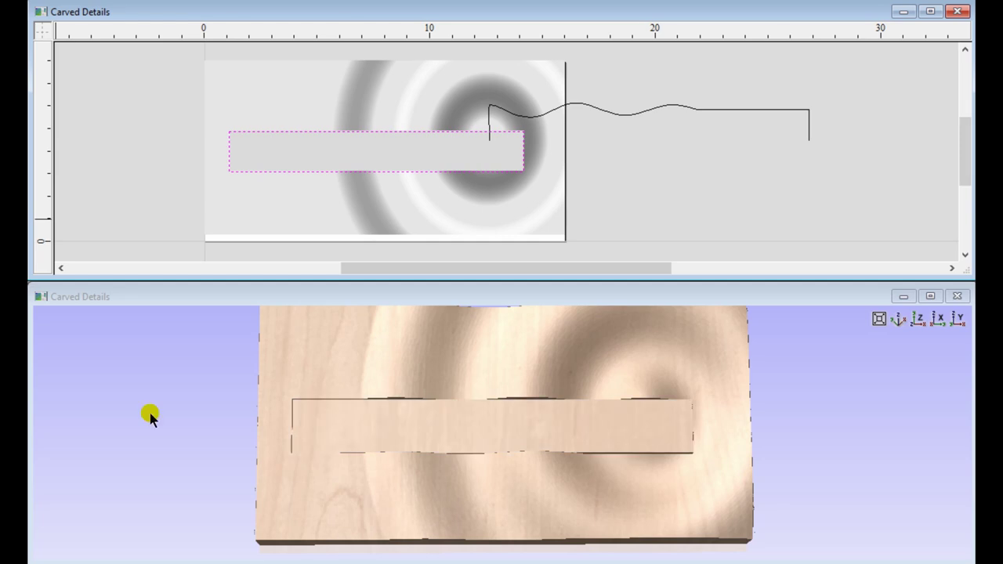
drag(503, 499, 509, 446)
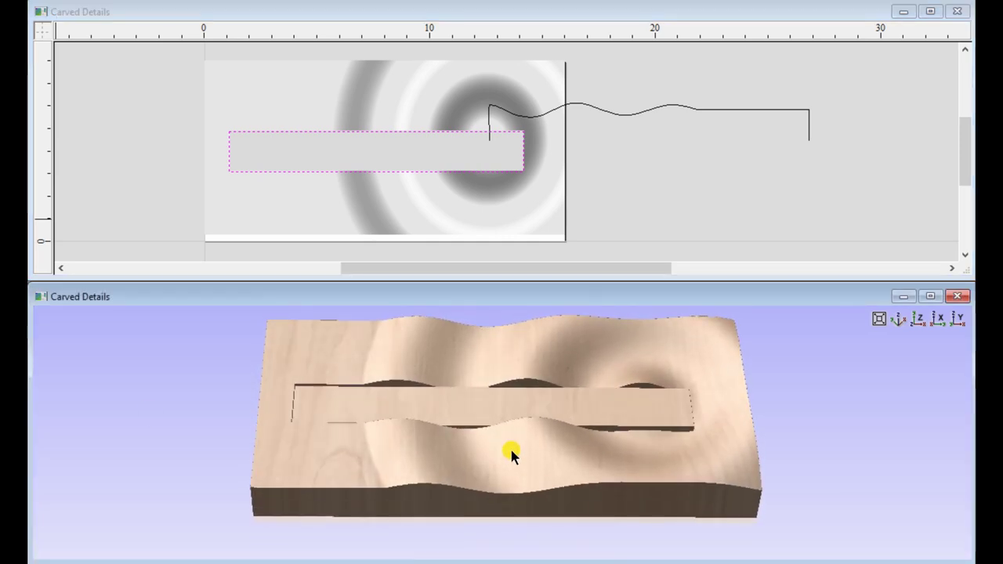
click(919, 318)
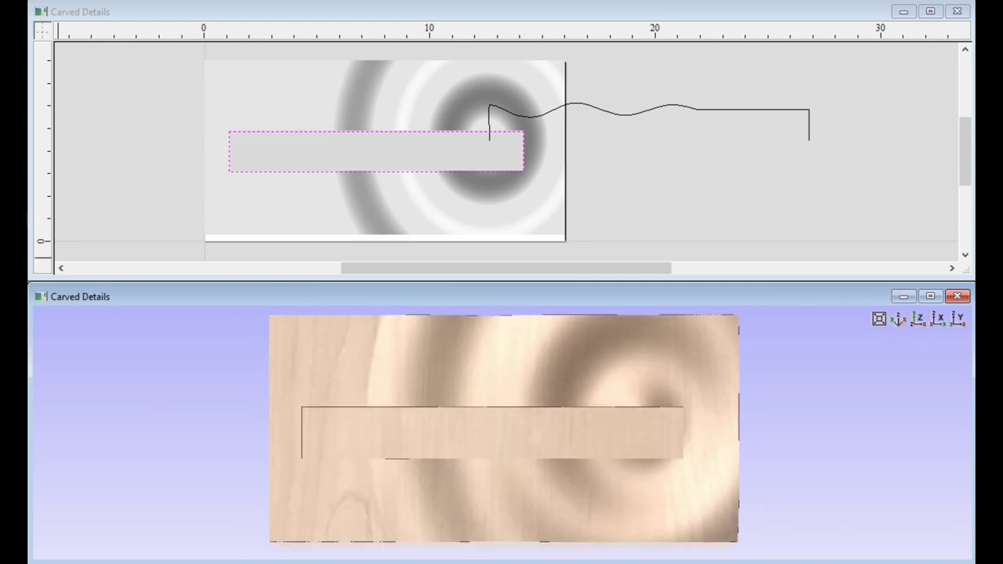
key(Escape)
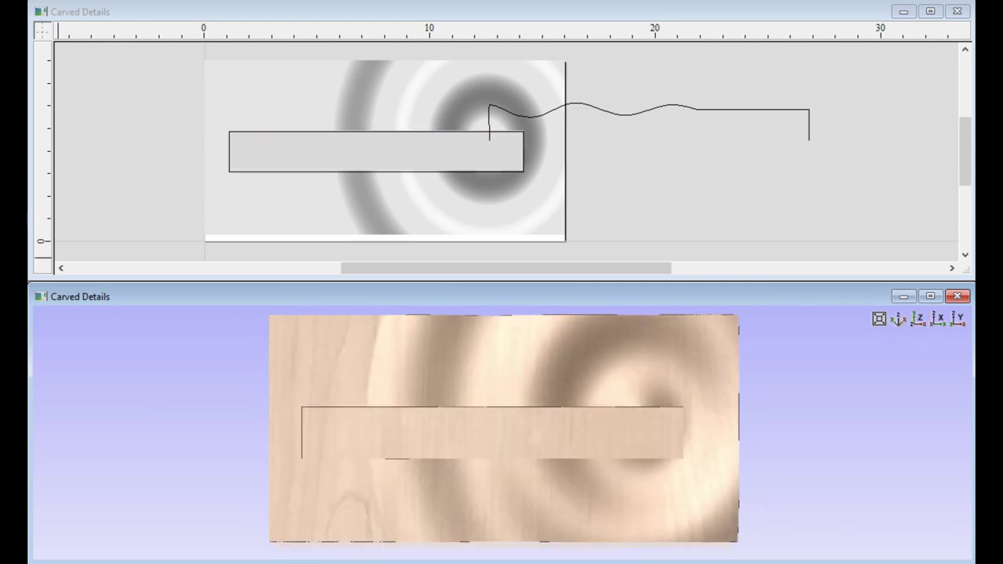
Extract three vertical cross-sections through the ripple and bar model near X 2, X 7 and X 10
click(253, 55)
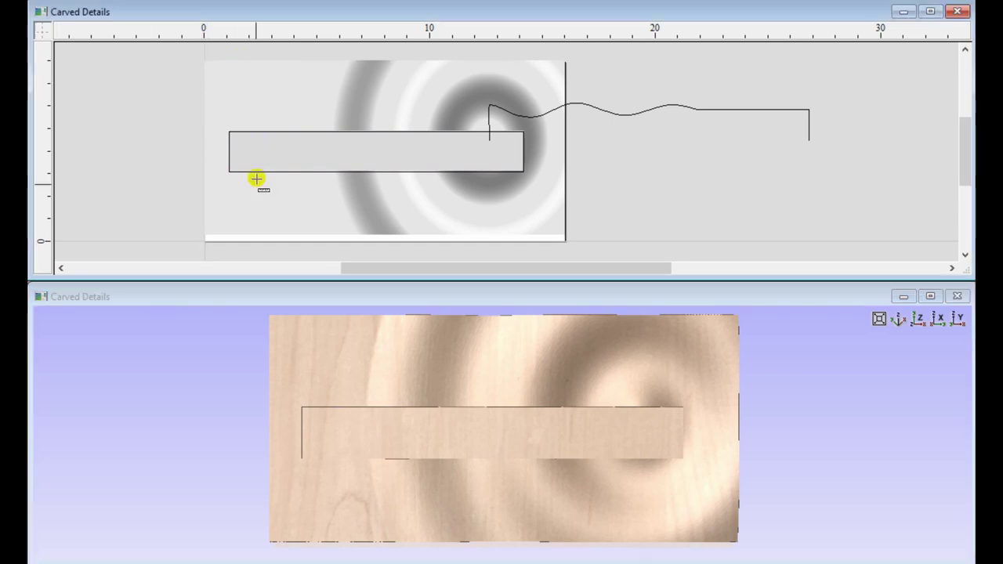
click(253, 251)
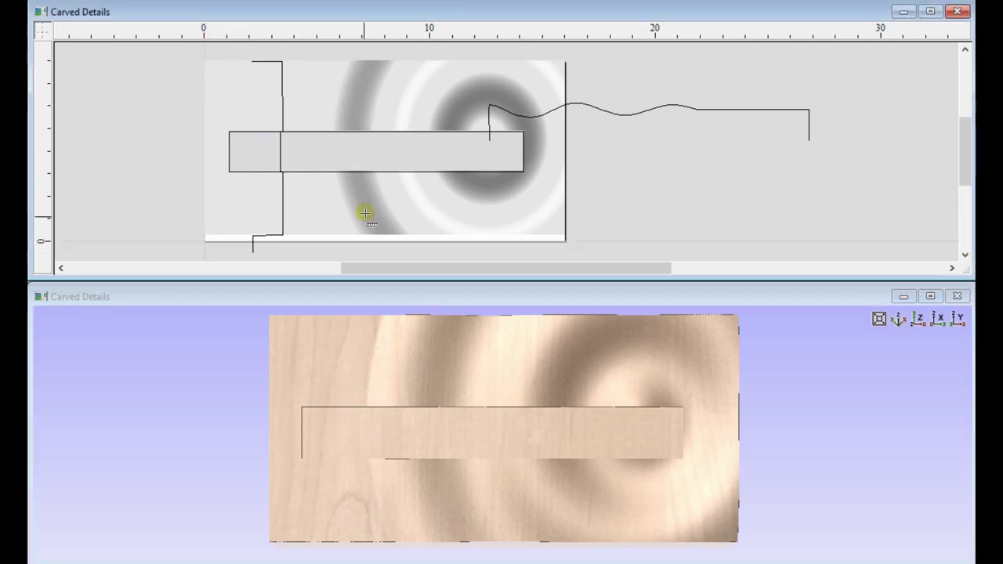
drag(362, 223, 358, 250)
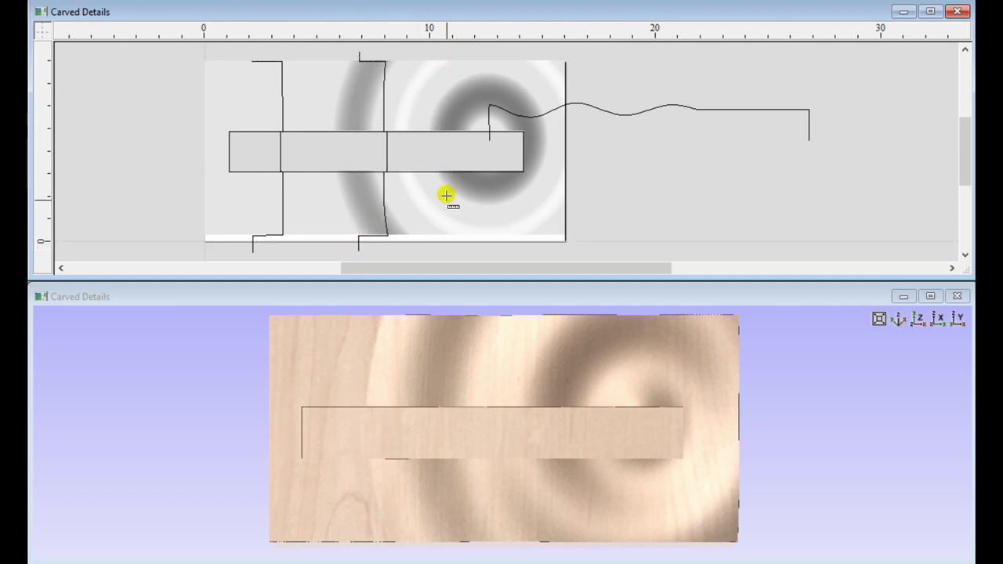
click(433, 250)
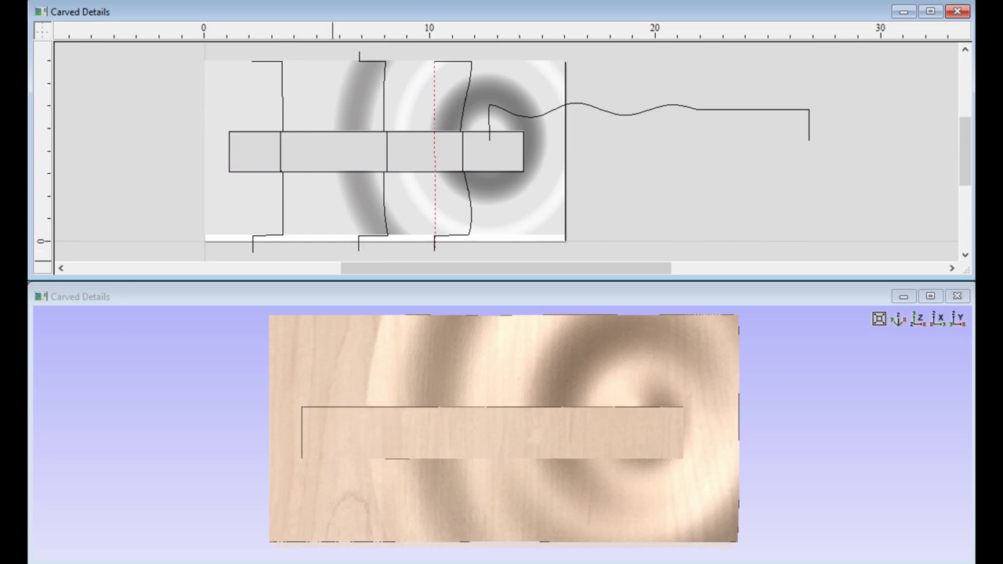
Delete the wavy source profile and extract a fourth vertical cross-section near X 13
click(597, 108)
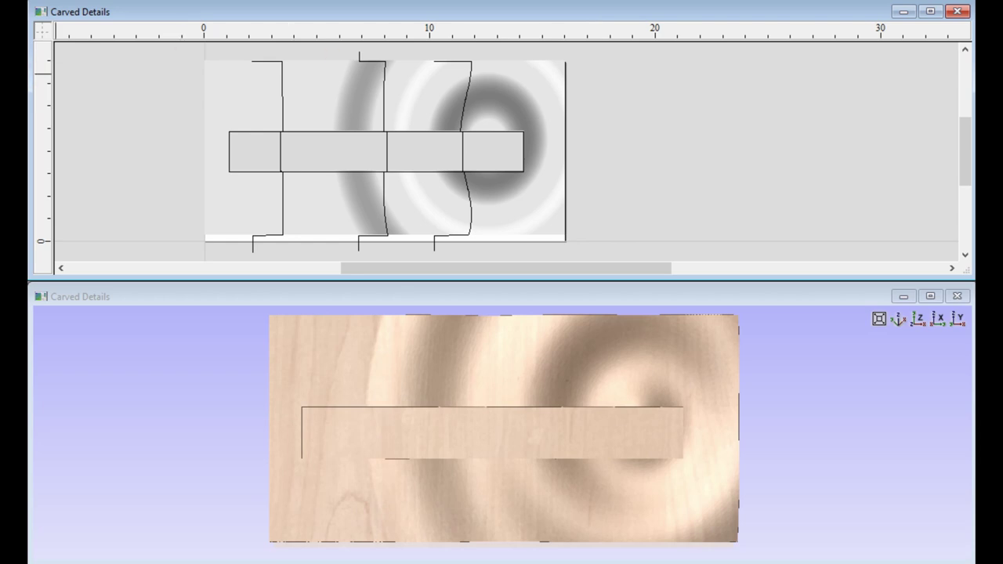
click(502, 60)
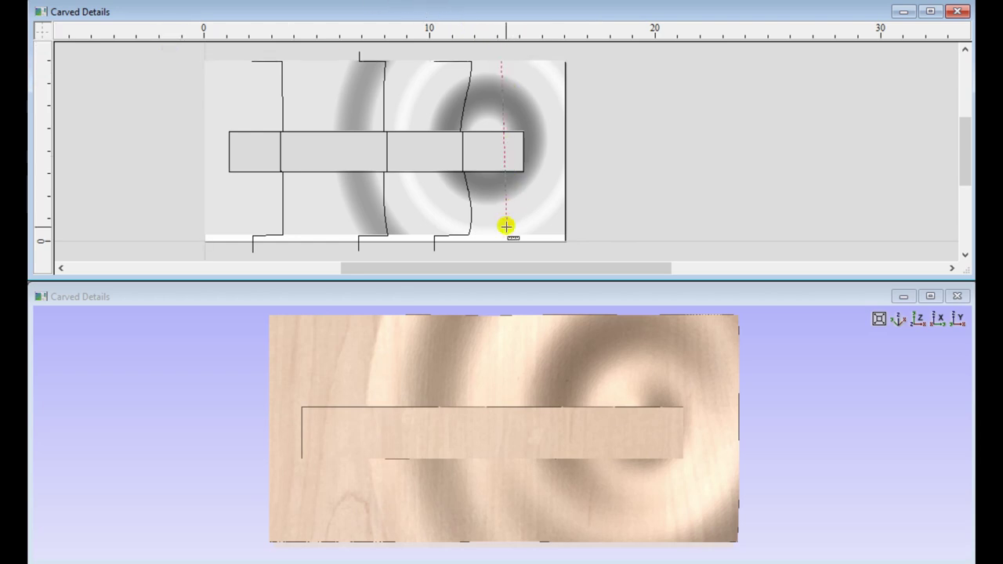
drag(502, 255, 504, 254)
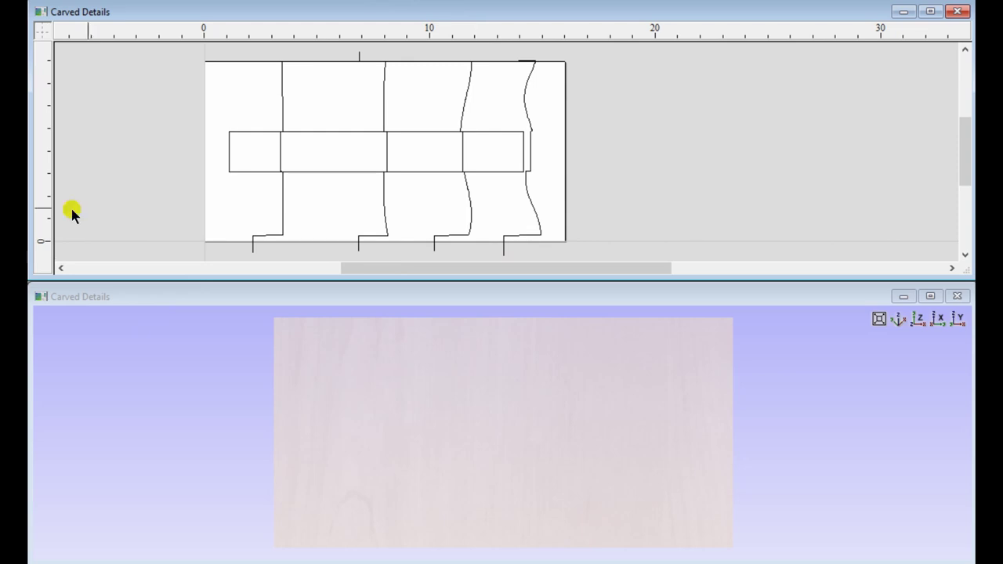
Select the four extracted cross-section vectors one after another to examine their shapes
click(282, 213)
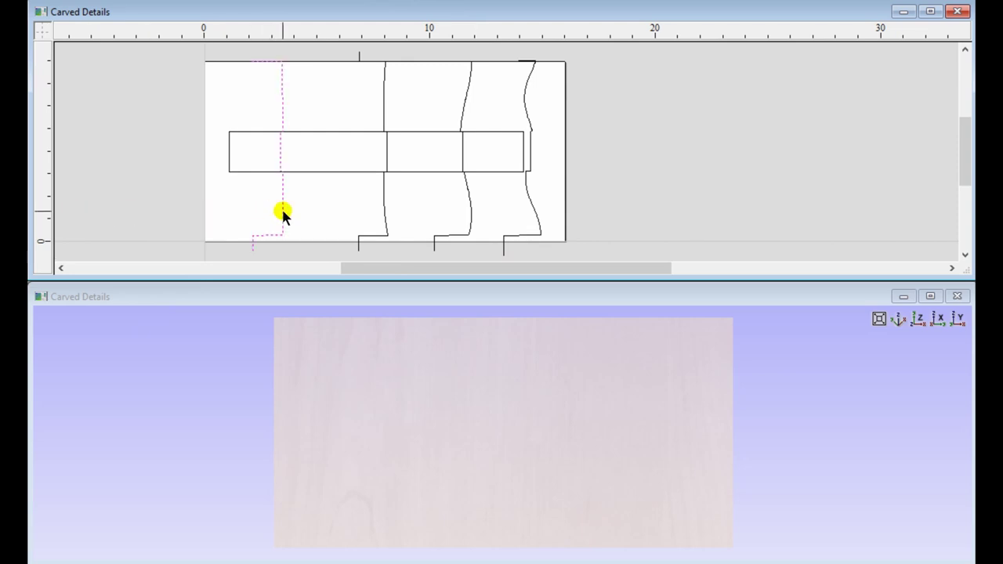
click(385, 216)
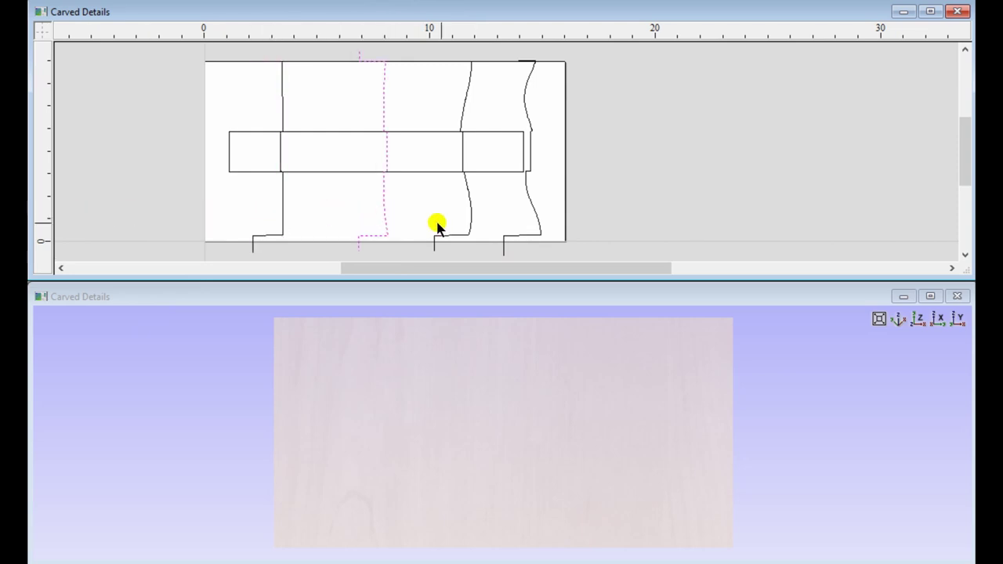
click(469, 229)
click(514, 235)
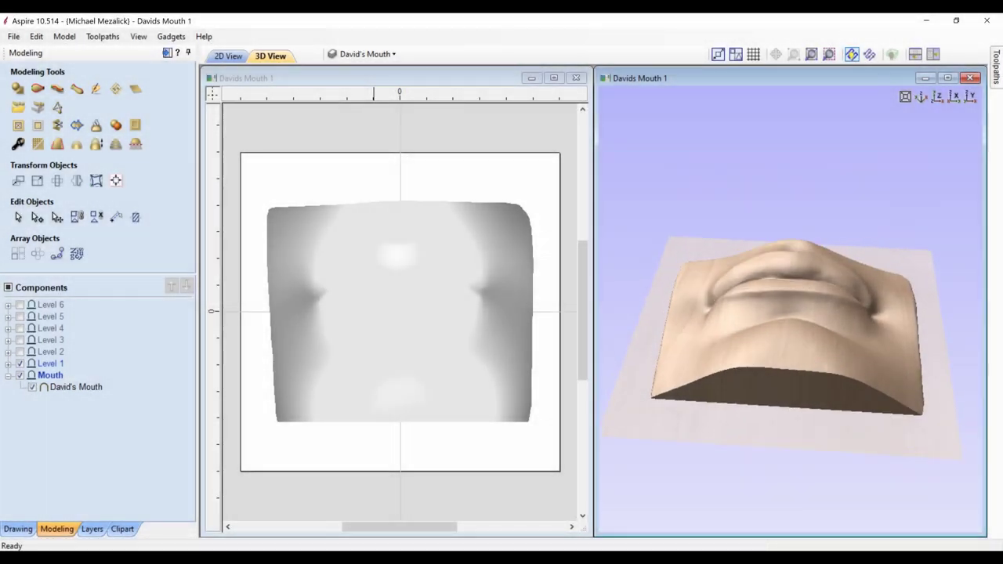
Inspect the mouth model at an angle and from above, and create a vertical guide at X -6 with 24 evenly spaced parallel guides
drag(772, 221, 846, 339)
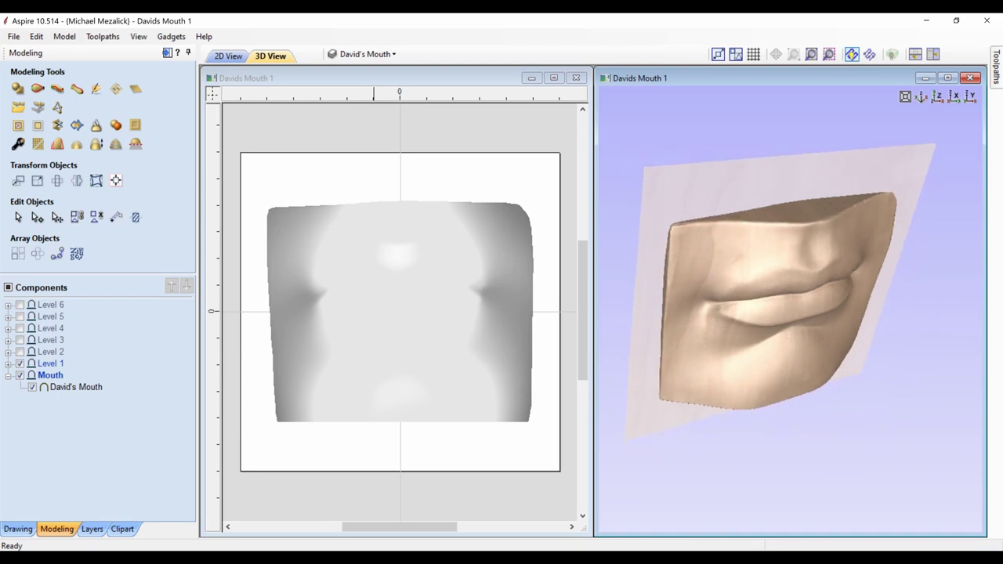
click(937, 96)
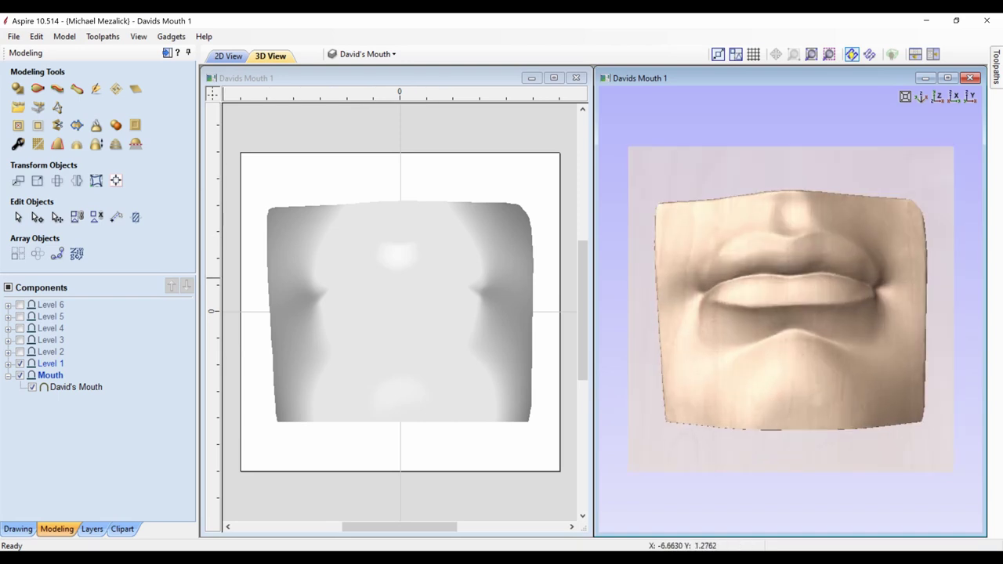
drag(213, 279, 240, 288)
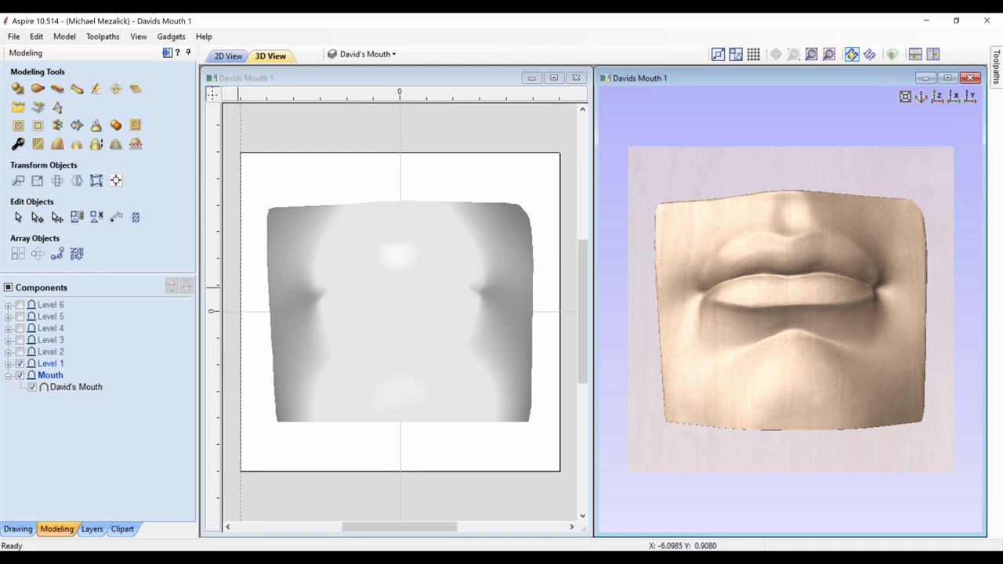
right_click(238, 288)
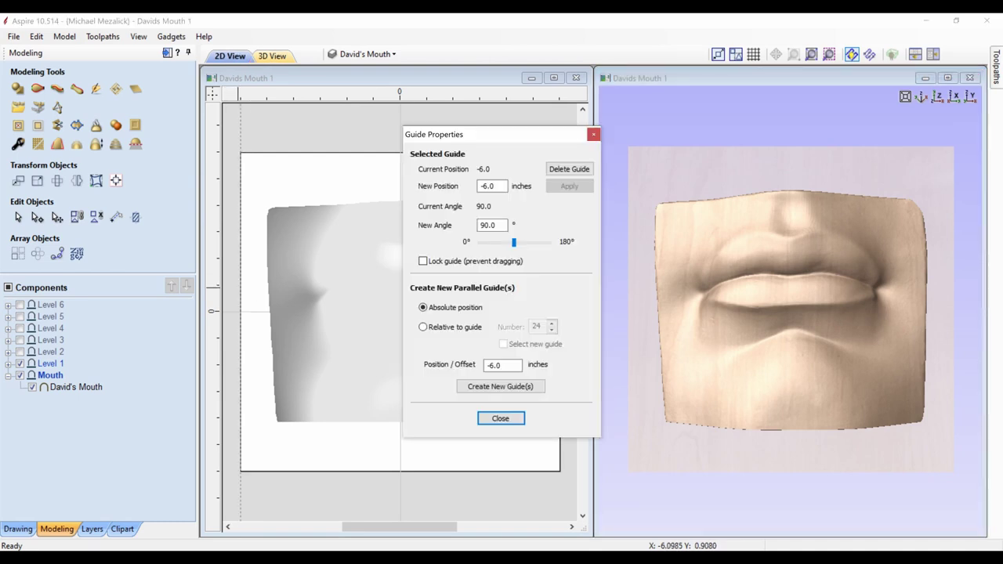
click(423, 327)
click(499, 386)
click(500, 418)
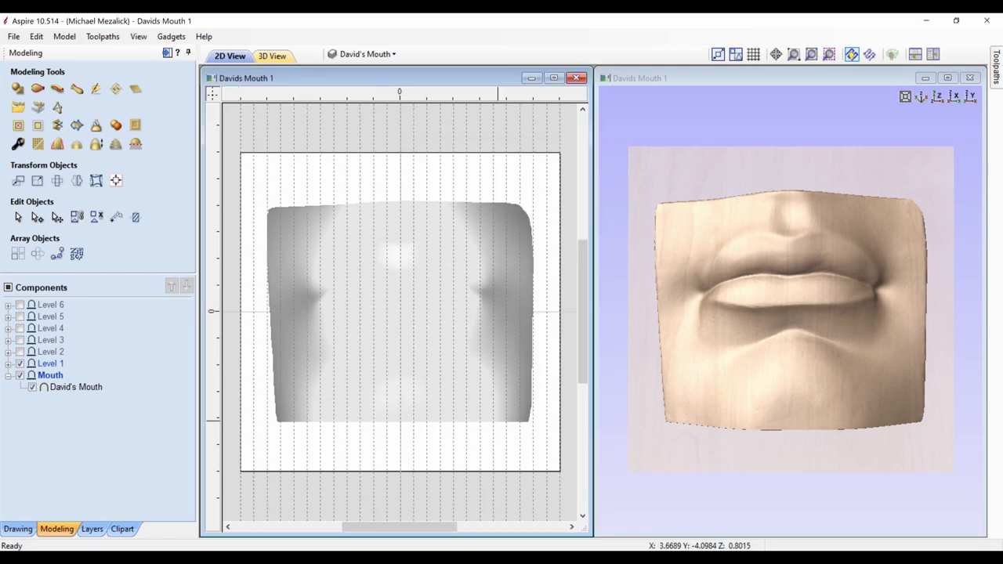
Extract vertical model cross-sections through the mouth along the guides at X -4.5 and X -4
click(116, 217)
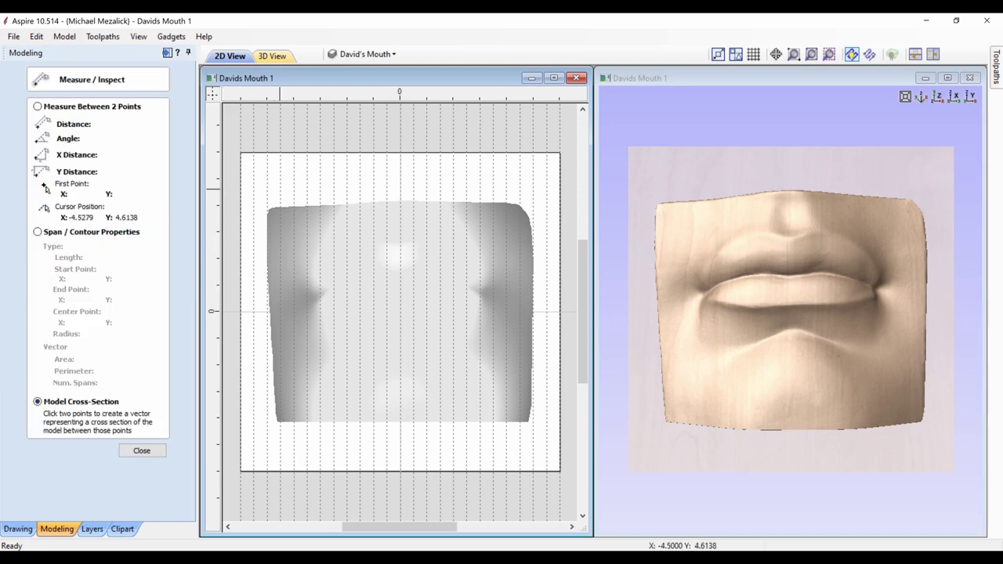
click(280, 188)
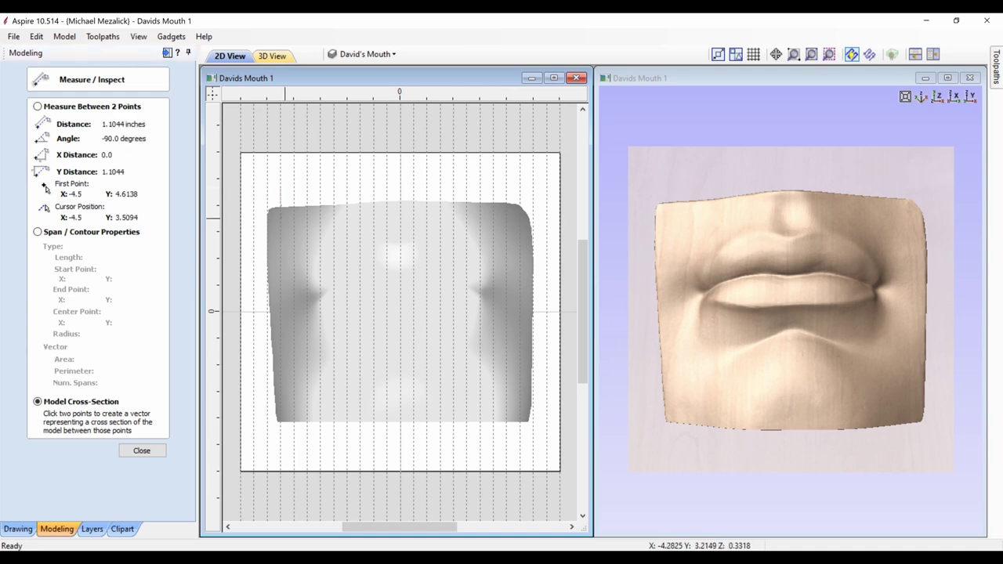
click(279, 456)
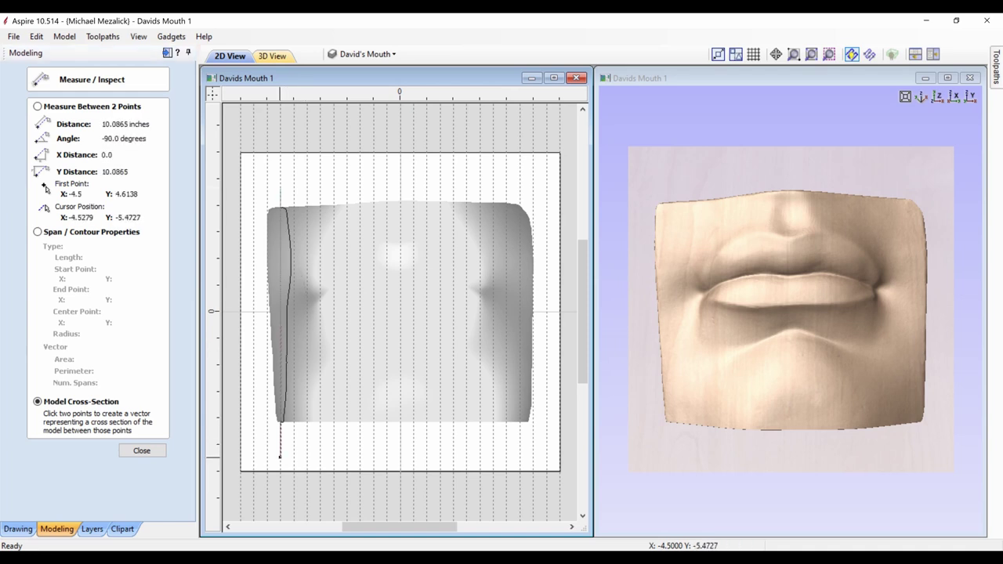
click(293, 189)
click(293, 444)
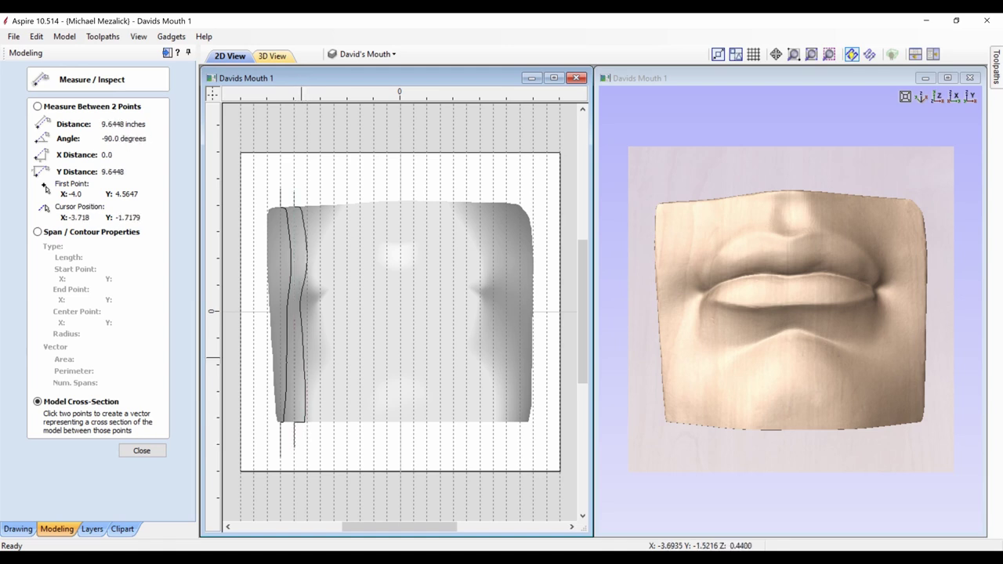
Extract vertical cross-sections along the guides at X -3.5, X -3 and X -2.5, and start the one at X -2
click(307, 191)
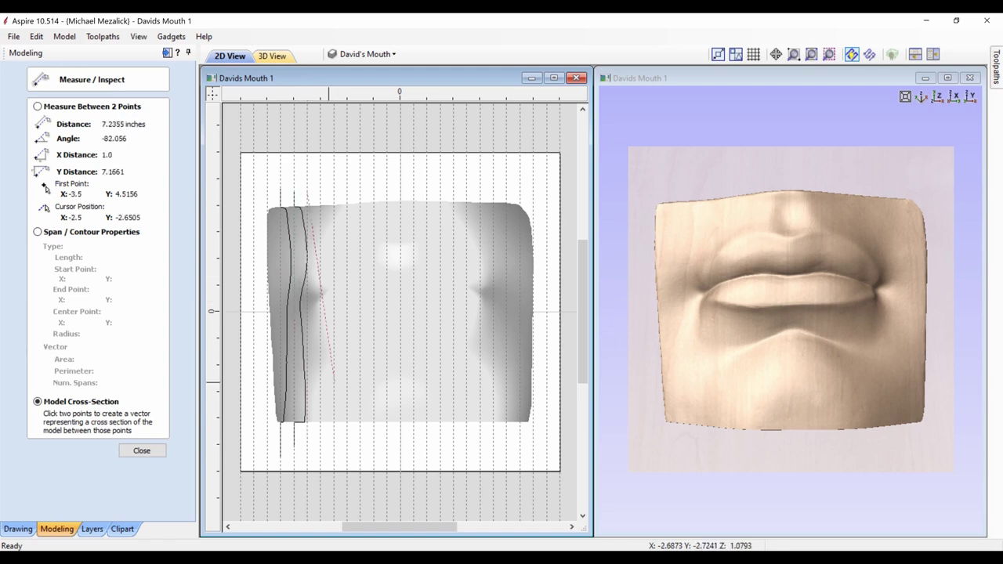
click(307, 447)
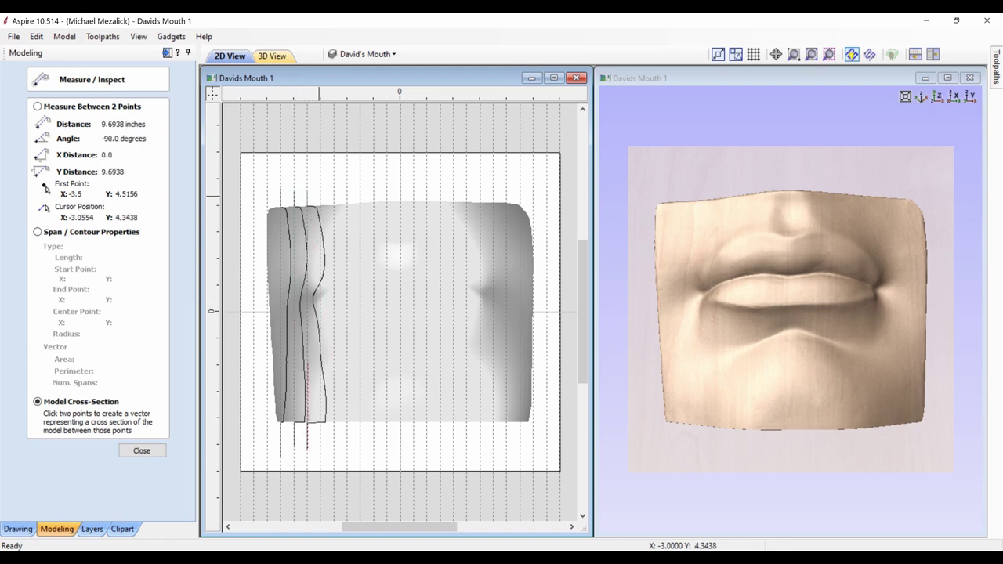
click(319, 190)
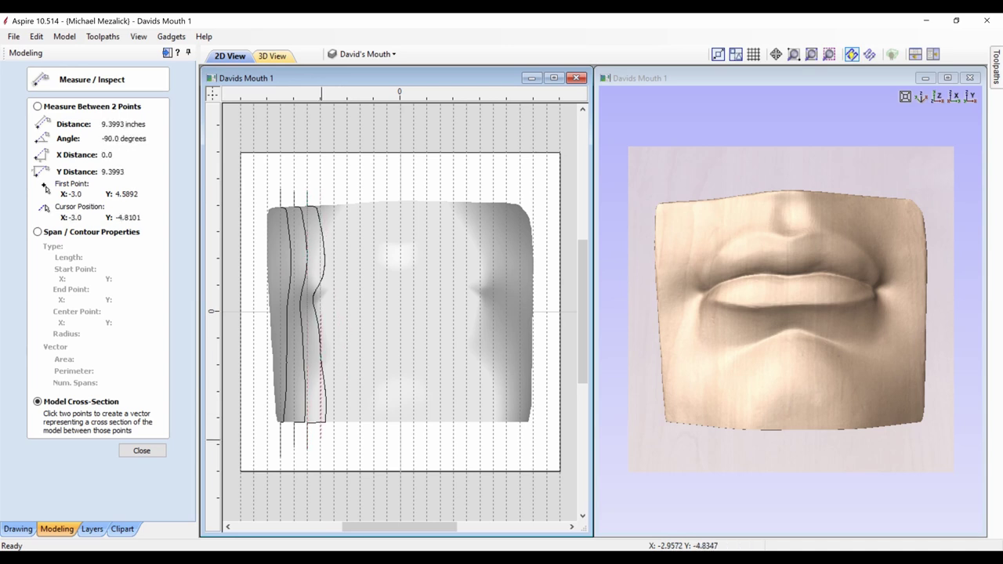
click(321, 443)
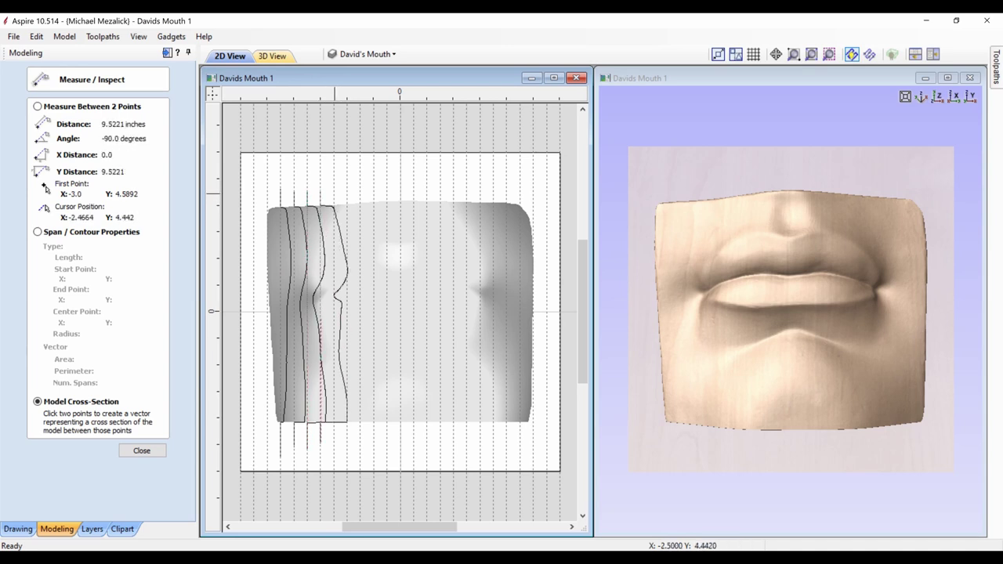
click(334, 190)
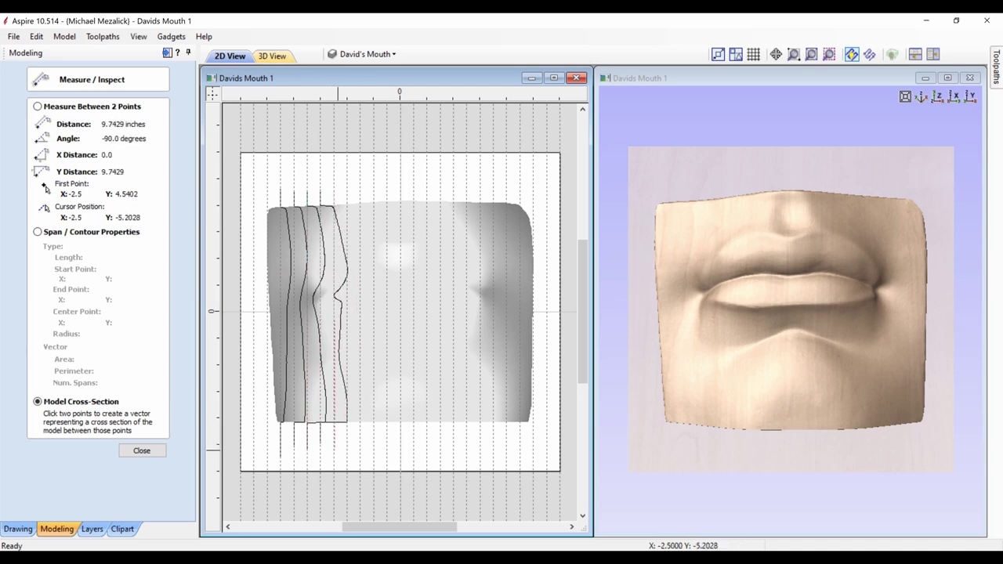
click(333, 450)
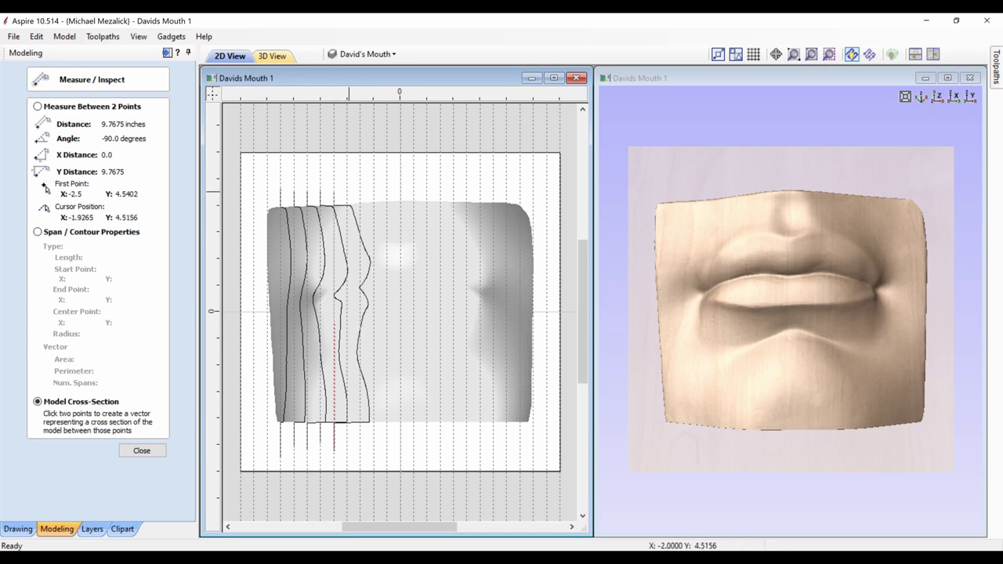
click(347, 191)
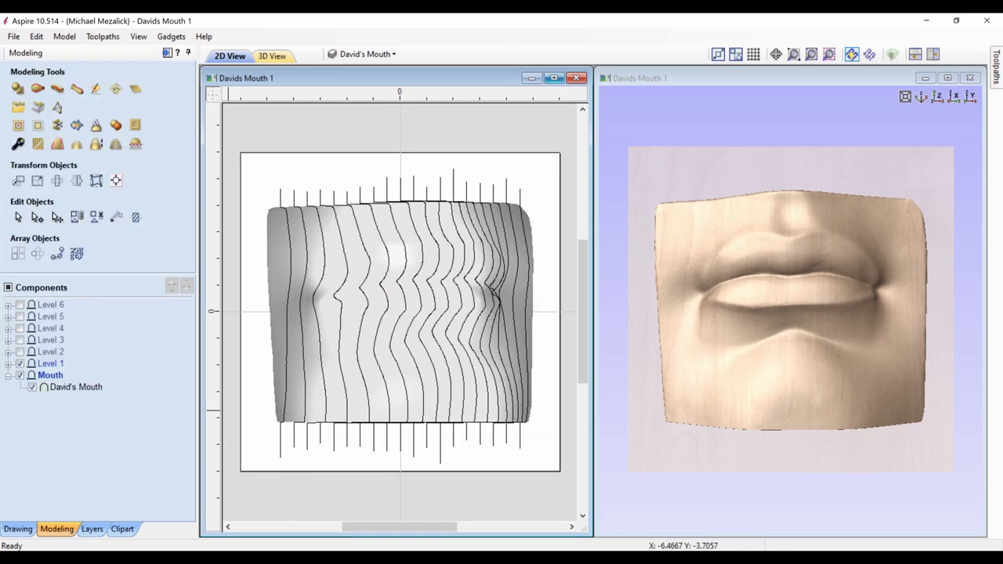
Enlarge the 2D view to fit the job and move the cross-section at X -4.5 outside the material to about X -7.3
click(554, 77)
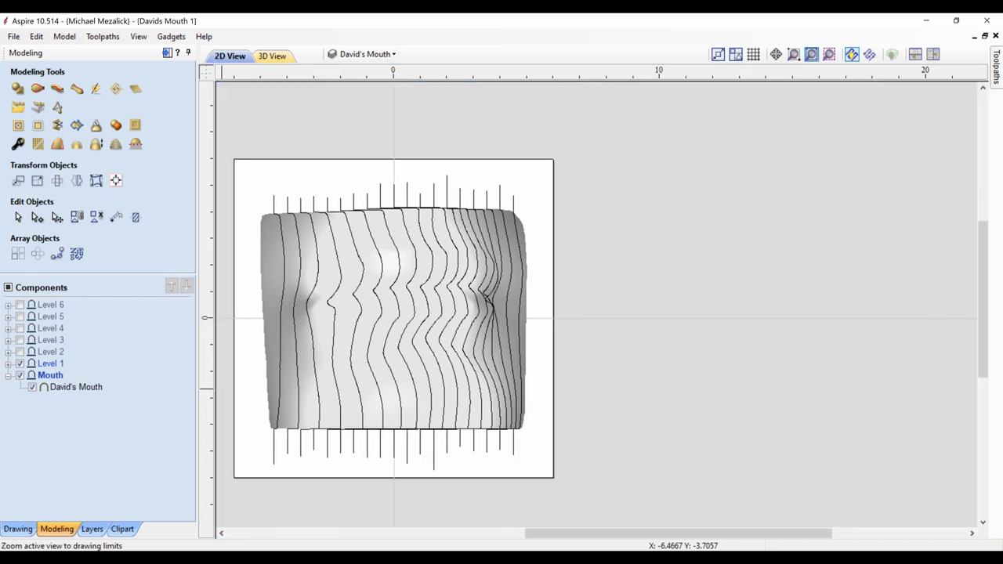
click(810, 54)
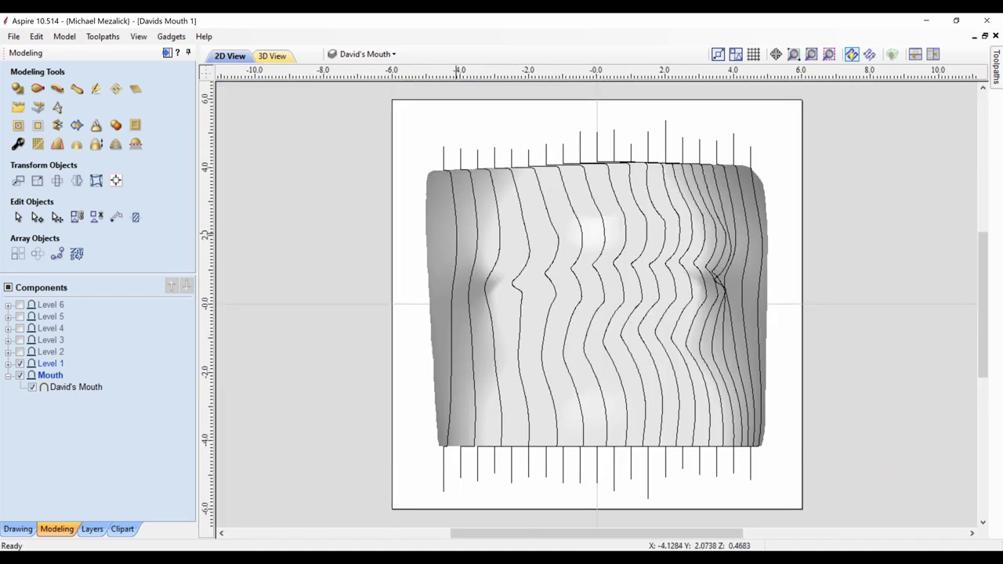
click(455, 233)
key(Left)
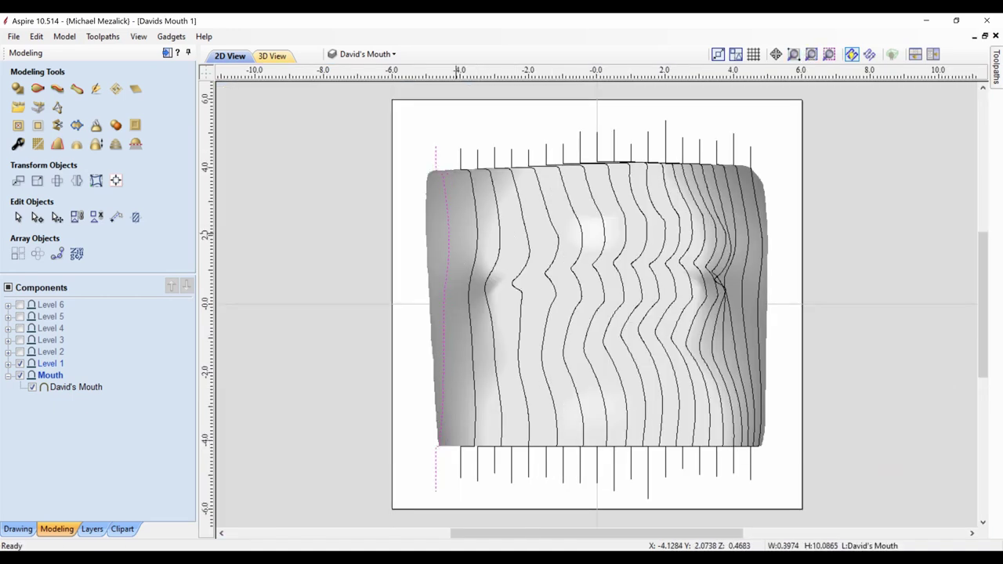
key(Left)
key(Left)
key(Left)
key(Left)
key(Left)
key(Left)
key(Left)
key(Left)
key(Left)
key(Left)
key(Left)
key(Left)
key(Left)
key(Left)
key(Left)
key(Left)
Delete the overhanging end nodes of the moved cross-section and close the profile with a straight line
key(n)
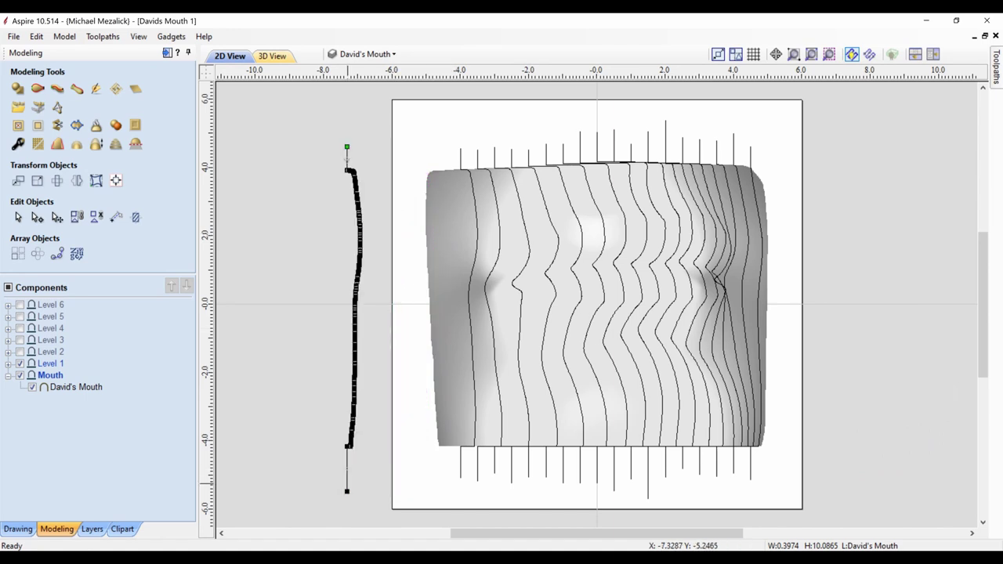
key(d)
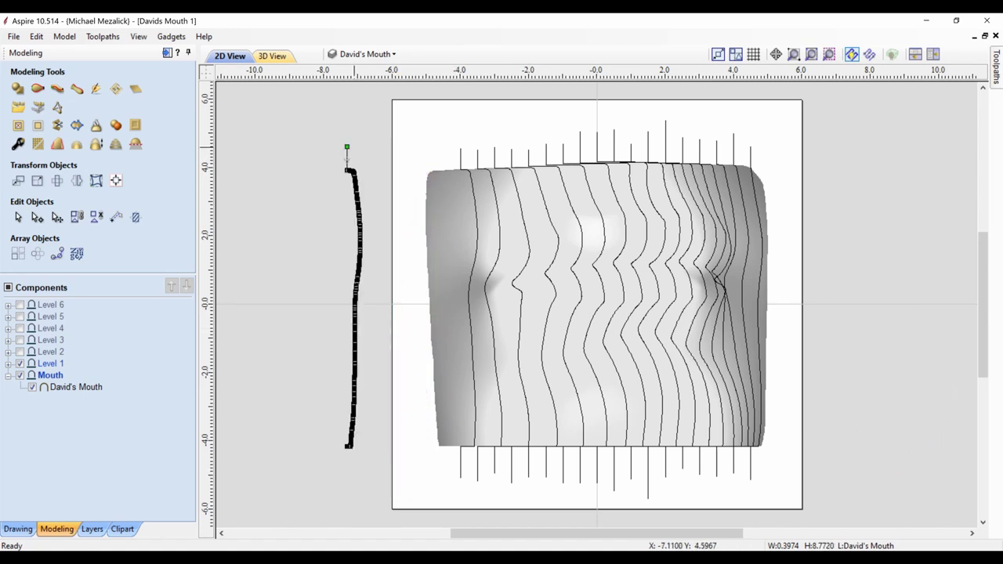
key(d)
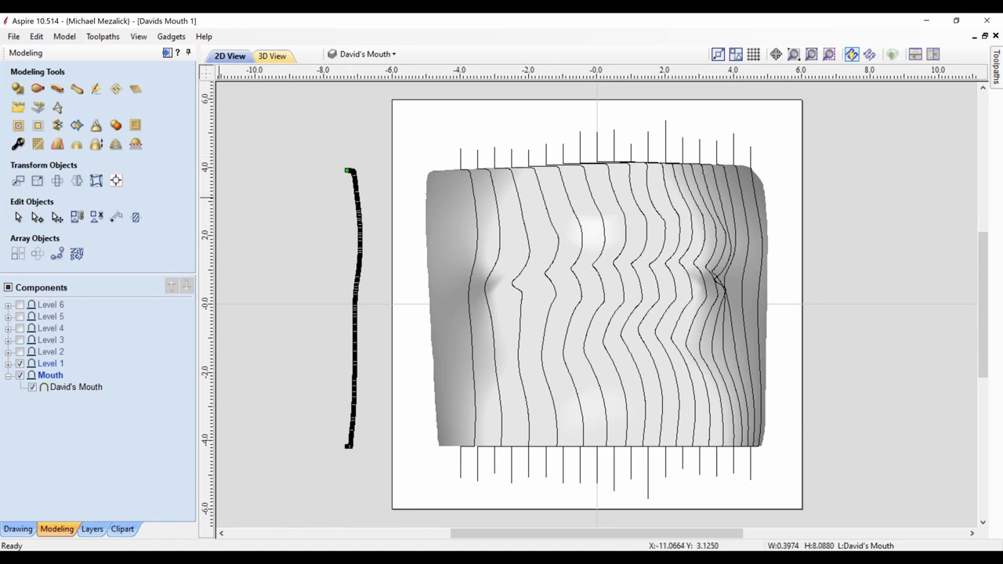
click(17, 529)
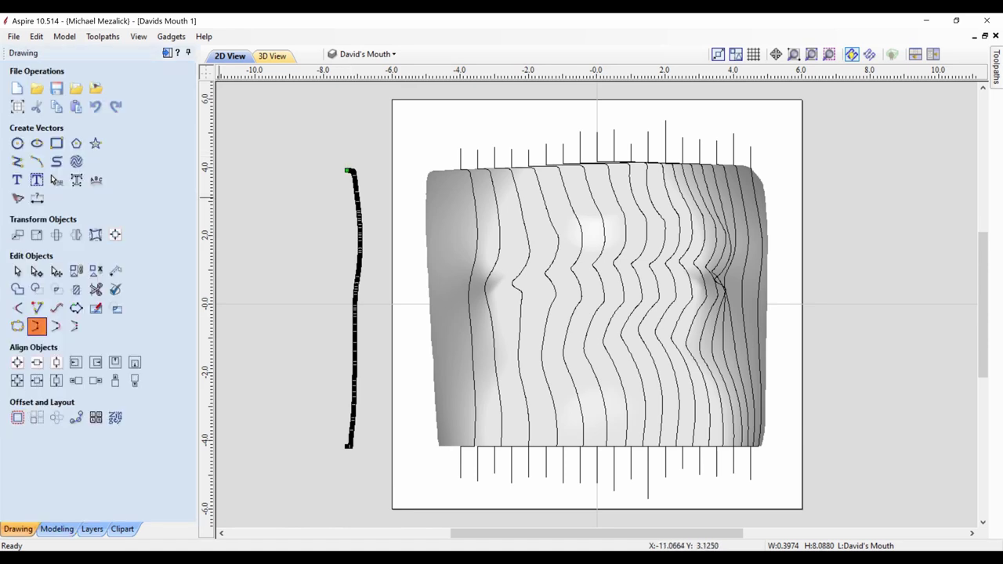
click(36, 326)
key(Escape)
Remove the overhanging ends of the cross-section at X -4 and close it with a straight line
click(460, 462)
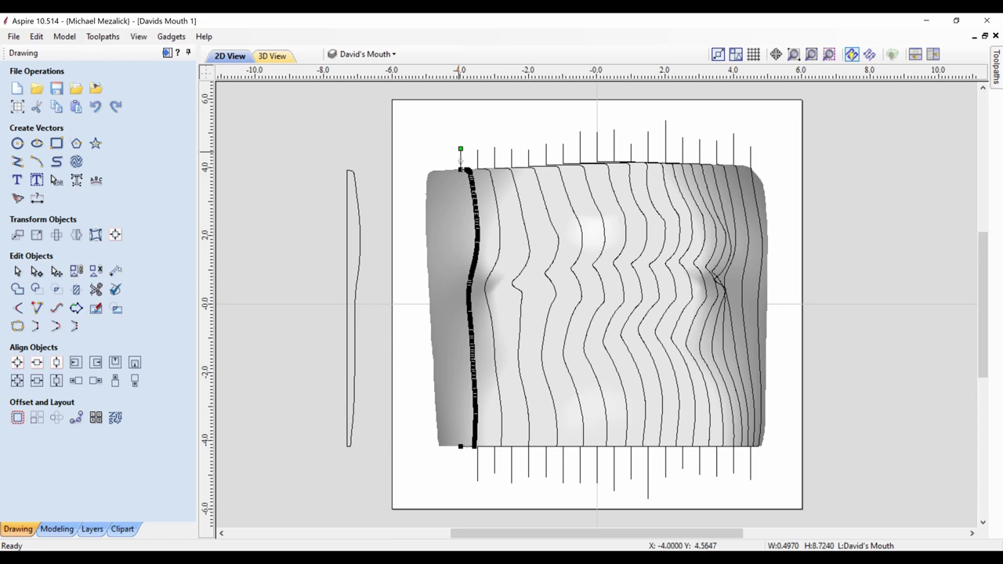
drag(460, 149, 461, 170)
click(37, 326)
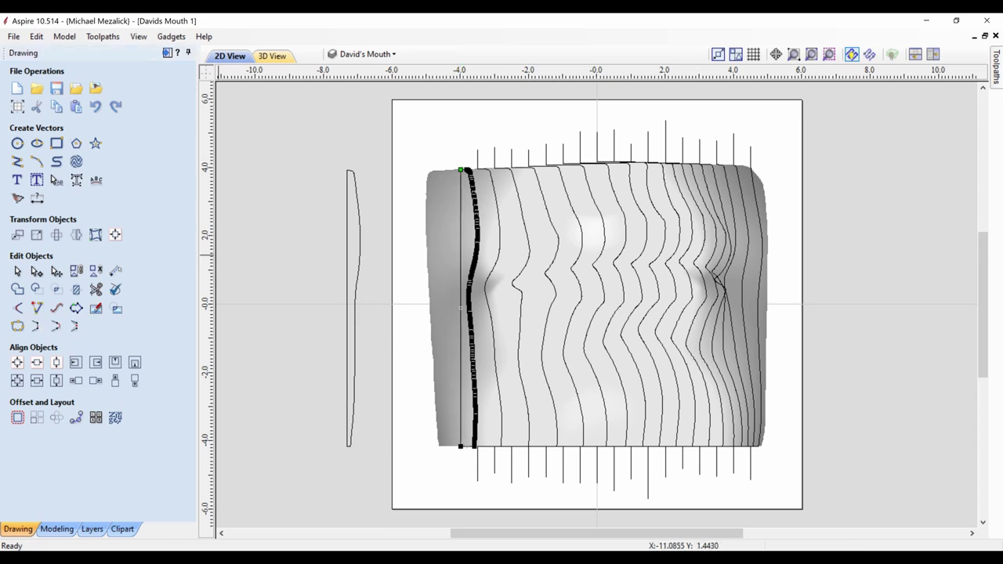
click(17, 271)
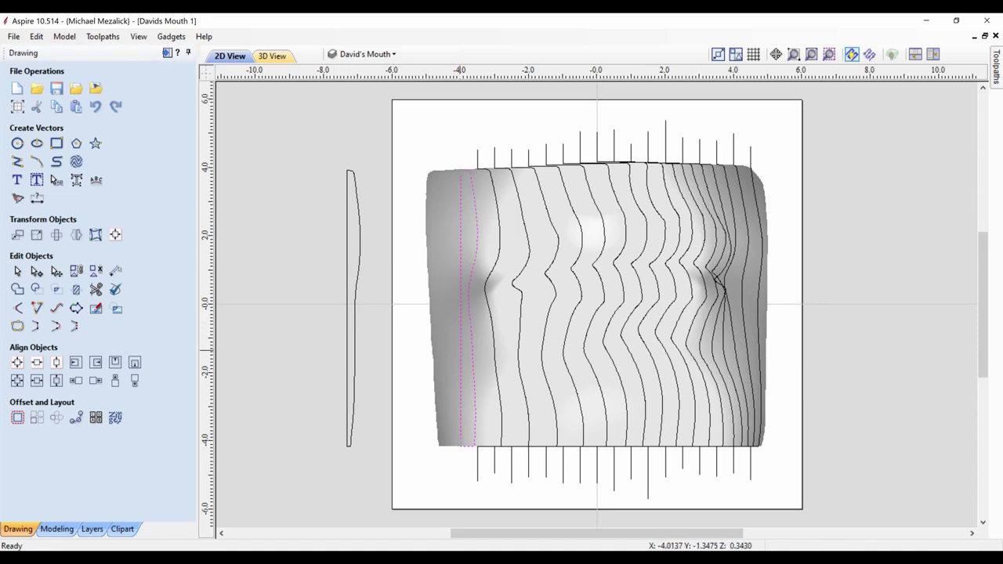
Move the closed second profile off the material to about X -6.7, beside the first one
click(460, 348)
key(Left)
key(Left)
key(Left)
key(Left)
key(Left)
key(Left)
key(Left)
key(Left)
key(Left)
key(Left)
key(Left)
key(Left)
key(Left)
key(Left)
key(Left)
key(Left)
key(Left)
key(Left)
key(Left)
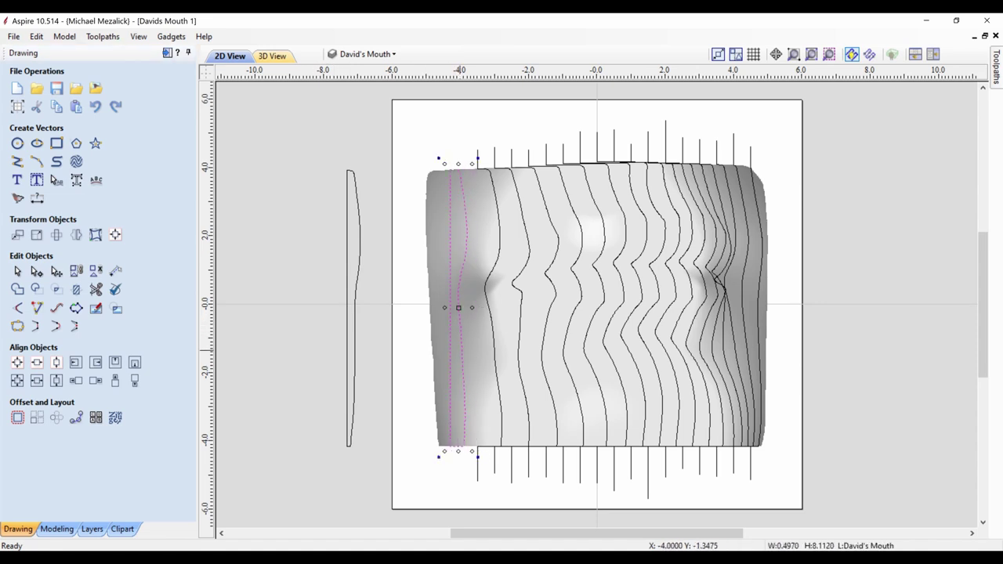
key(Left)
key(Left)
key(Left)
key(Left)
key(Left)
key(Left)
key(Left)
key(Left)
Delete the overhanging end nodes of the cross-section at X -3.5 and close it with a straight line
click(494, 346)
key(n)
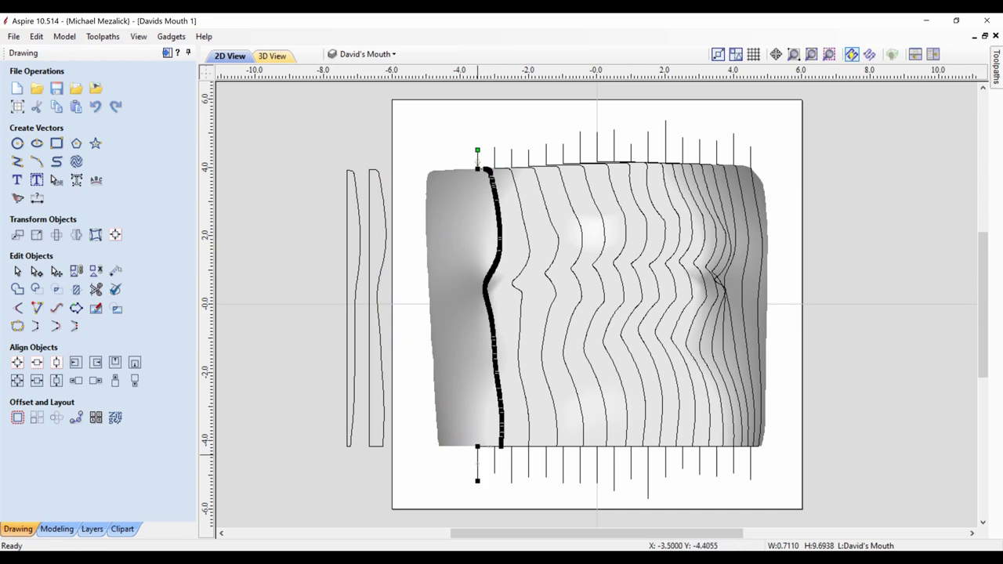
key(d)
key(ctrl+z)
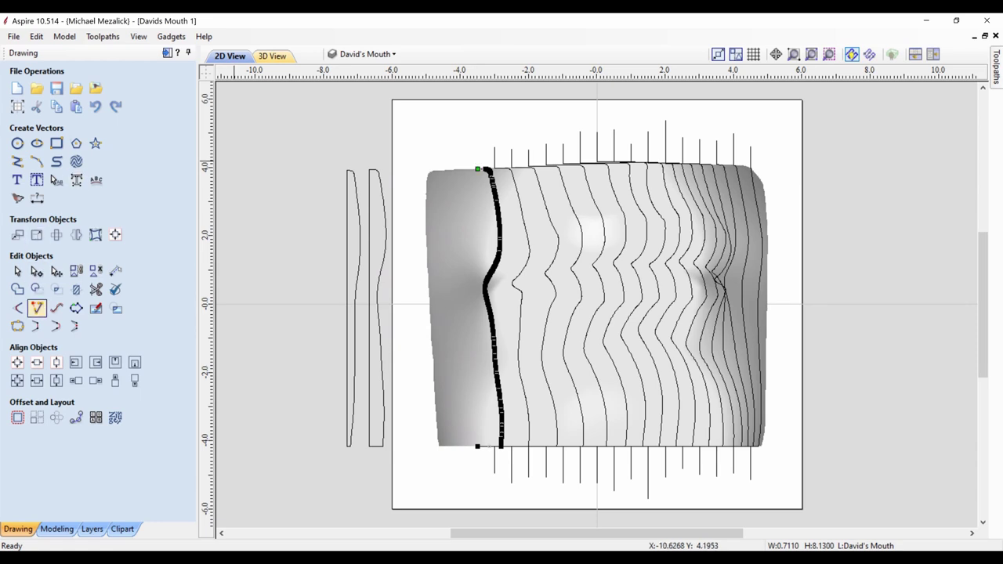
click(36, 325)
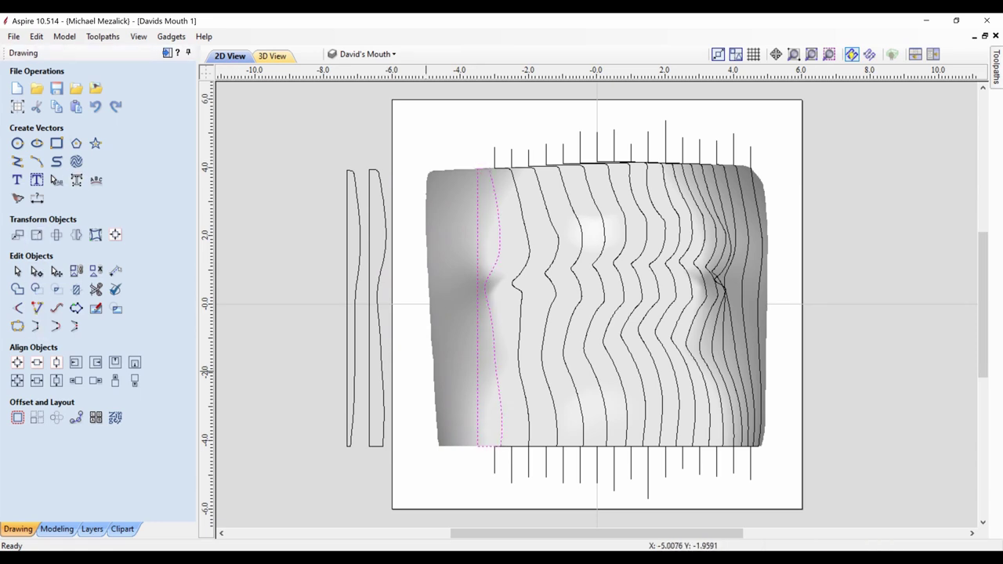
Move the closed third profile clear of the mouth model to about X -5.8 and deselect it
click(497, 385)
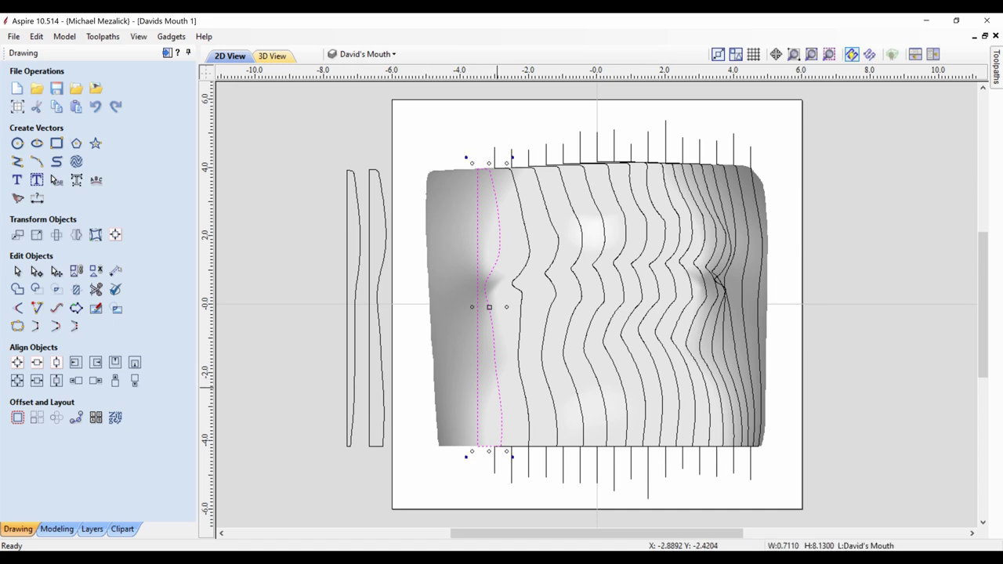
key(Left)
key(Left)
key(Left)
key(Left)
key(Left)
key(Left)
key(Left)
key(Left)
key(Left)
key(Left)
key(Left)
key(Left)
key(Left)
key(Left)
key(Left)
key(Left)
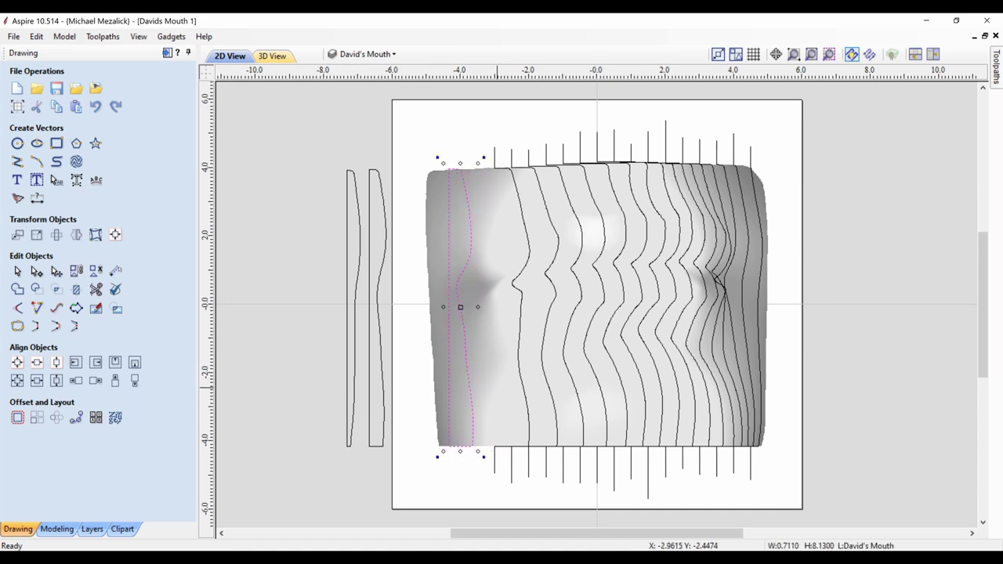
key(Left)
key(Left)
key(Left)
key(Left)
key(Left)
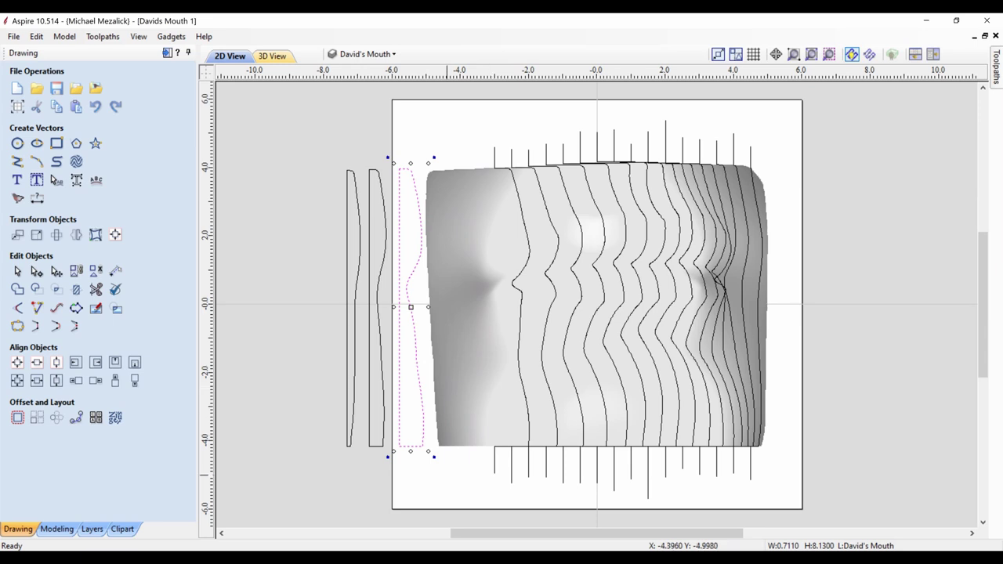
click(358, 505)
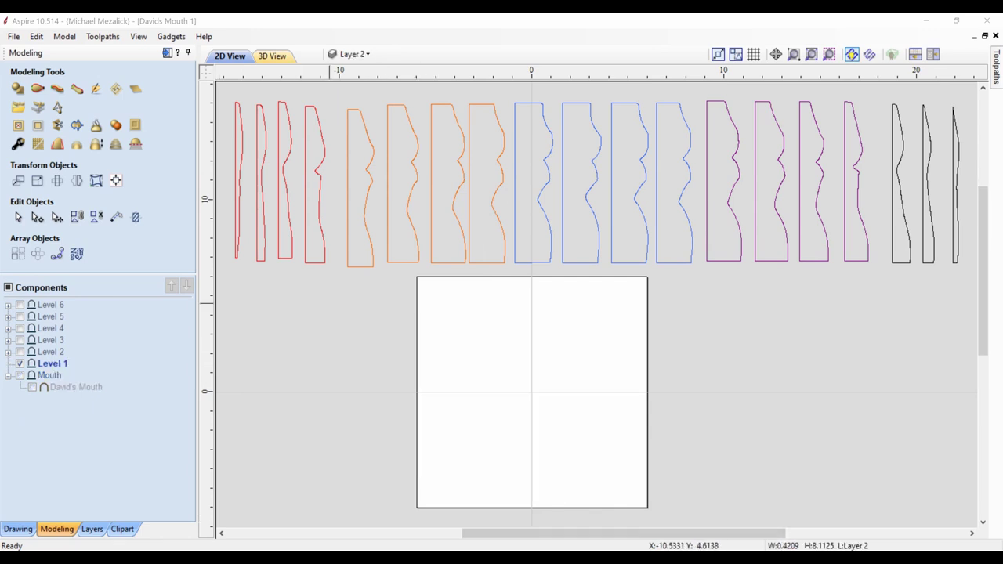
Move the four red profiles together onto the material, within its left and middle area, and deselect them
drag(329, 301, 230, 224)
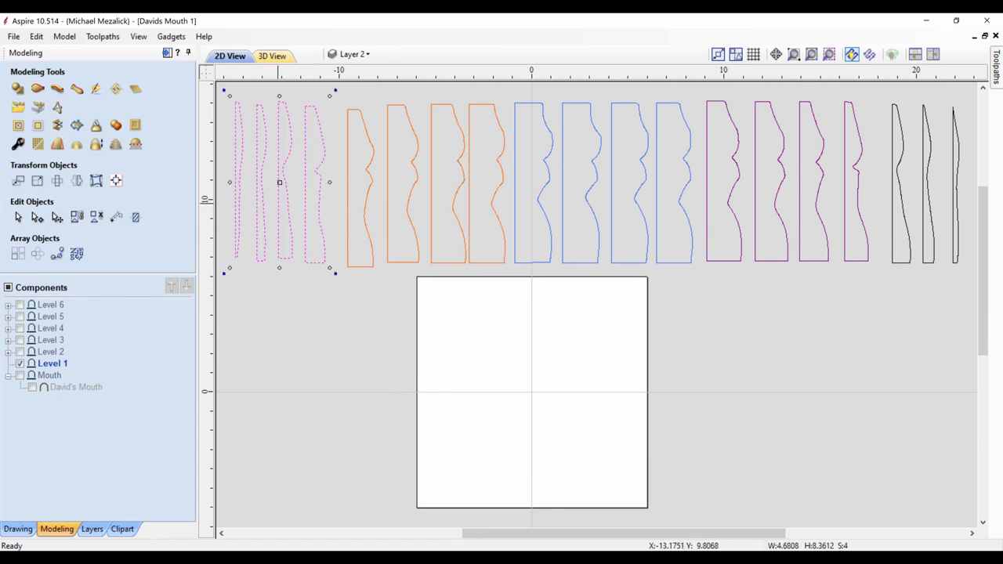
drag(279, 183, 494, 393)
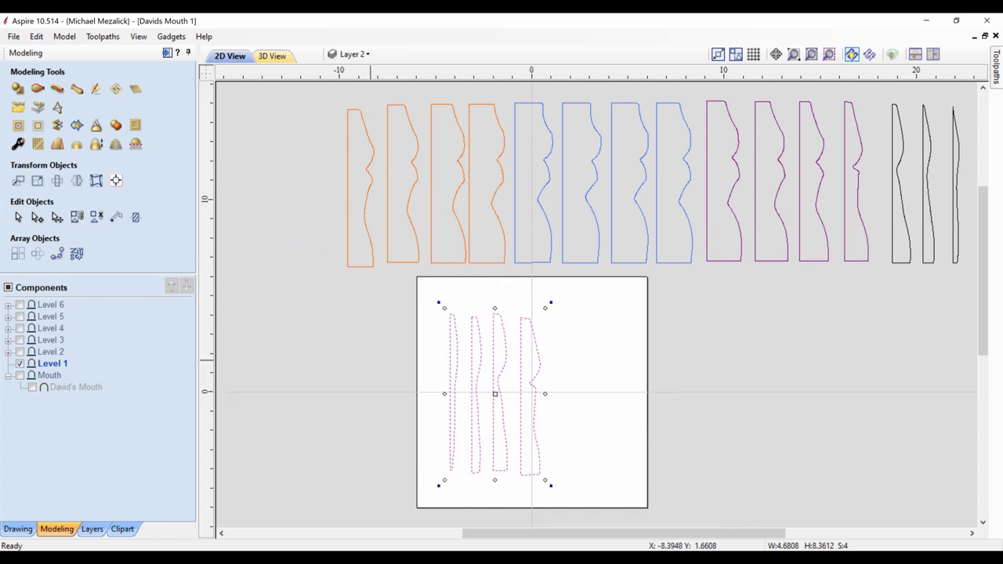
click(370, 361)
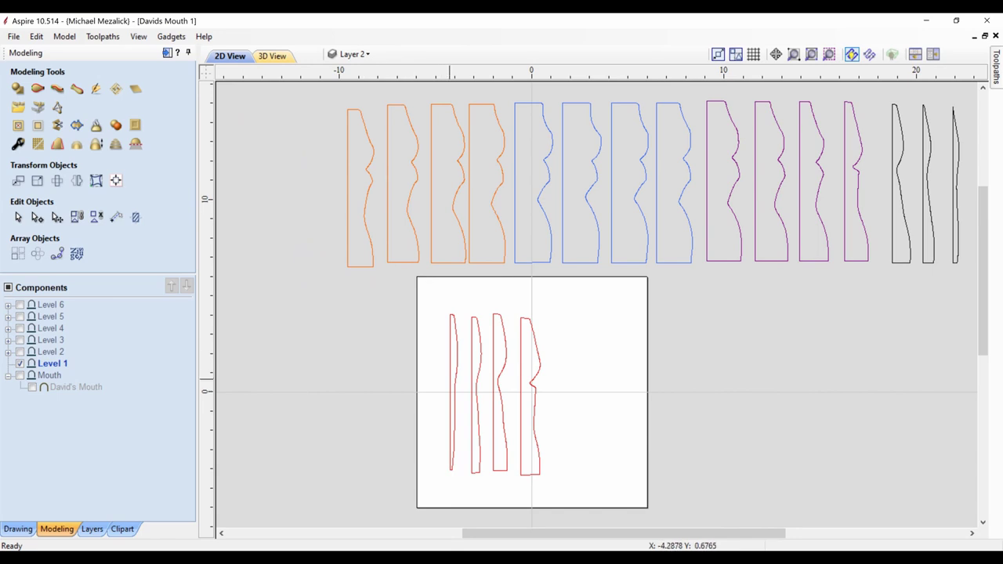
Create separate flat shapes with a 0.25 inch base height from the first two red profiles, naming the second Component 2
click(450, 380)
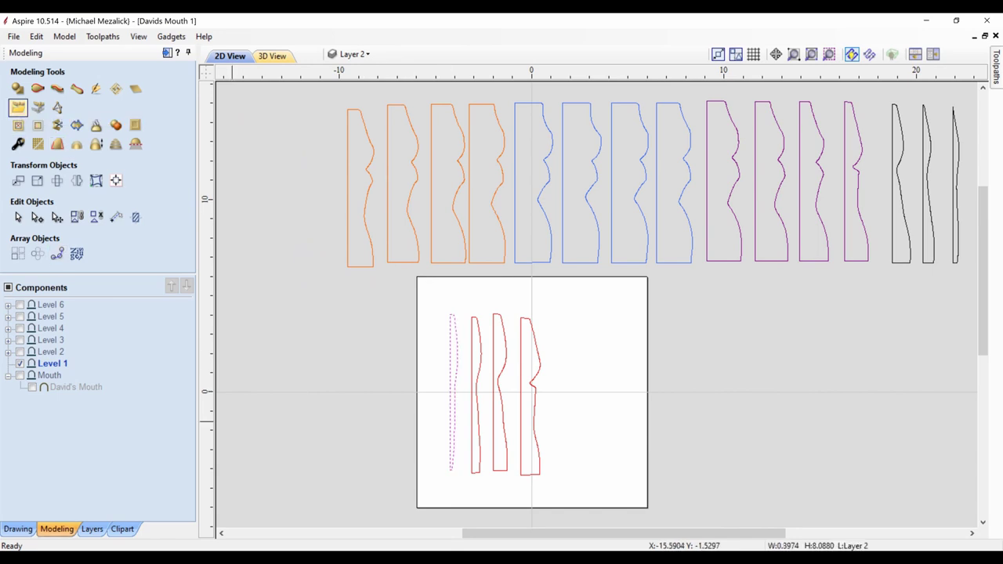
click(18, 107)
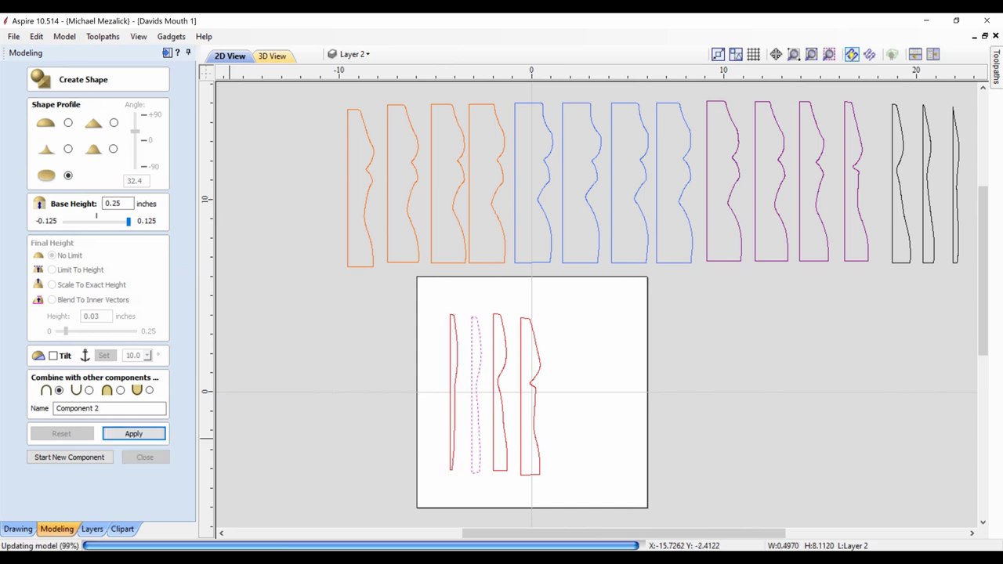
click(69, 457)
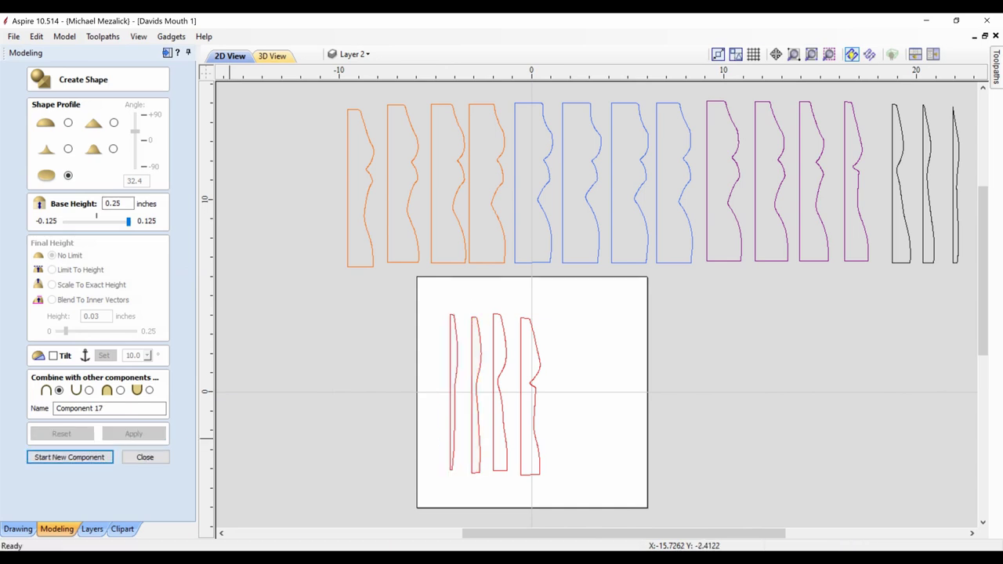
Create a flat 0.25 inch high shape from the third red profile, named Component 3, and start a new component
click(501, 368)
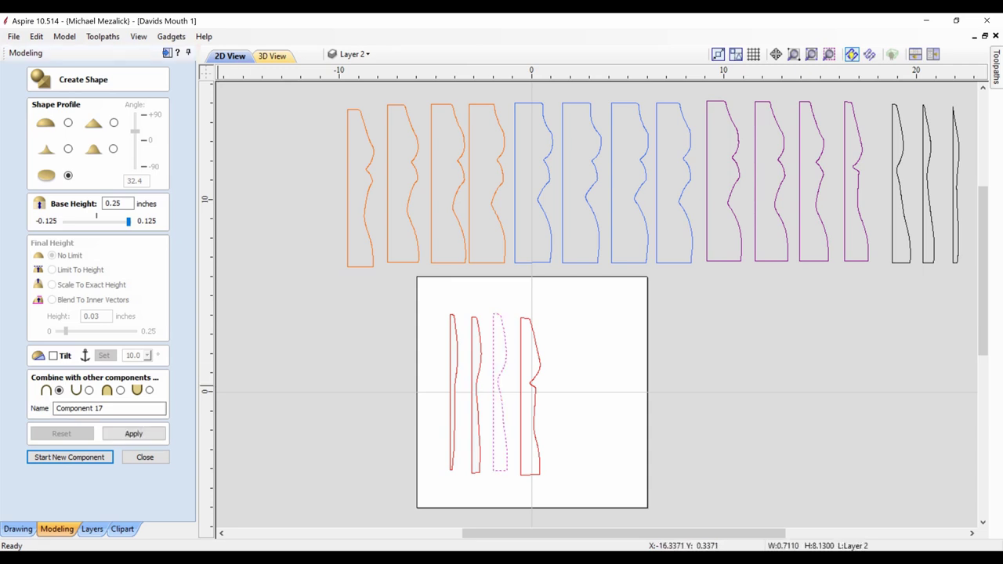
click(105, 408)
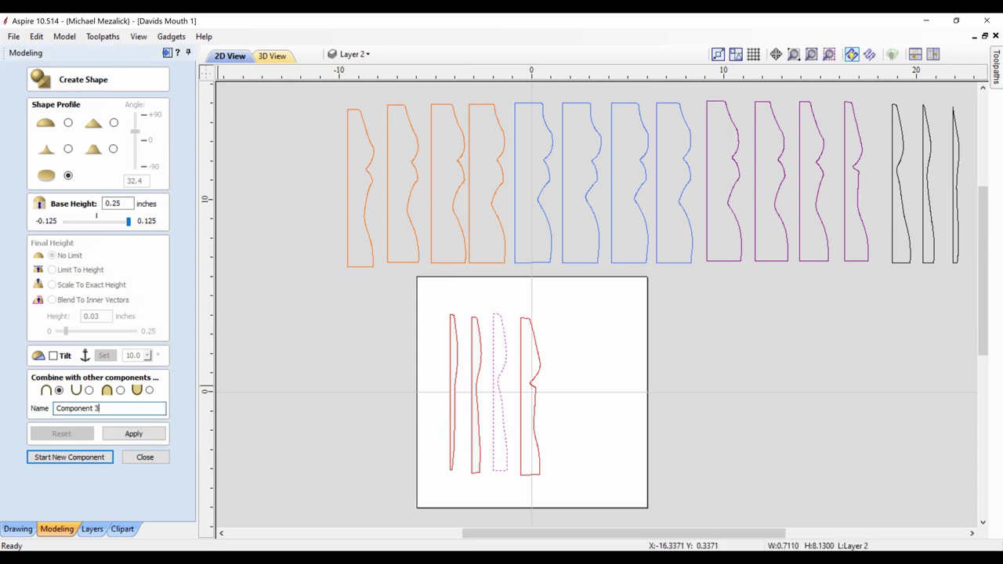
click(134, 433)
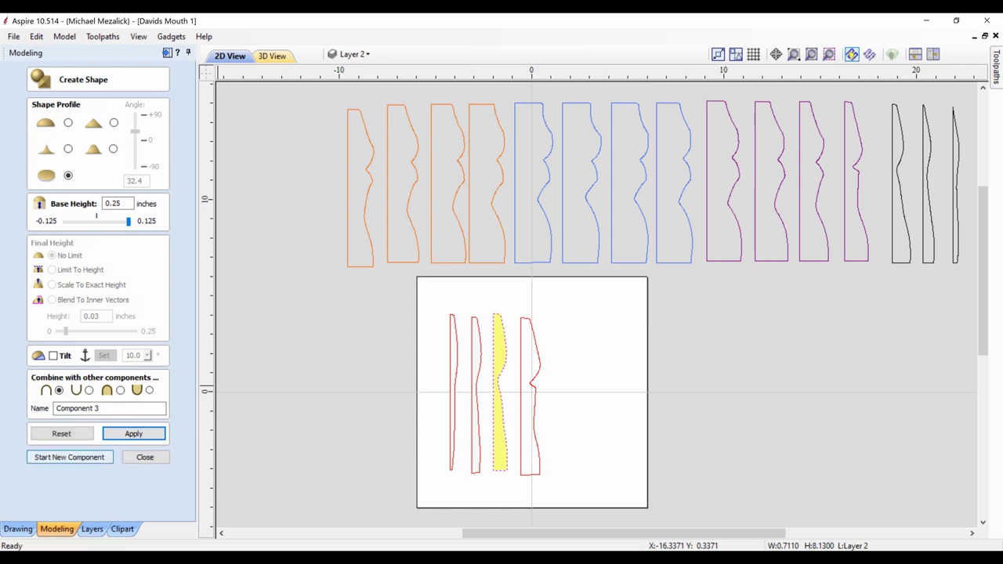
key(Return)
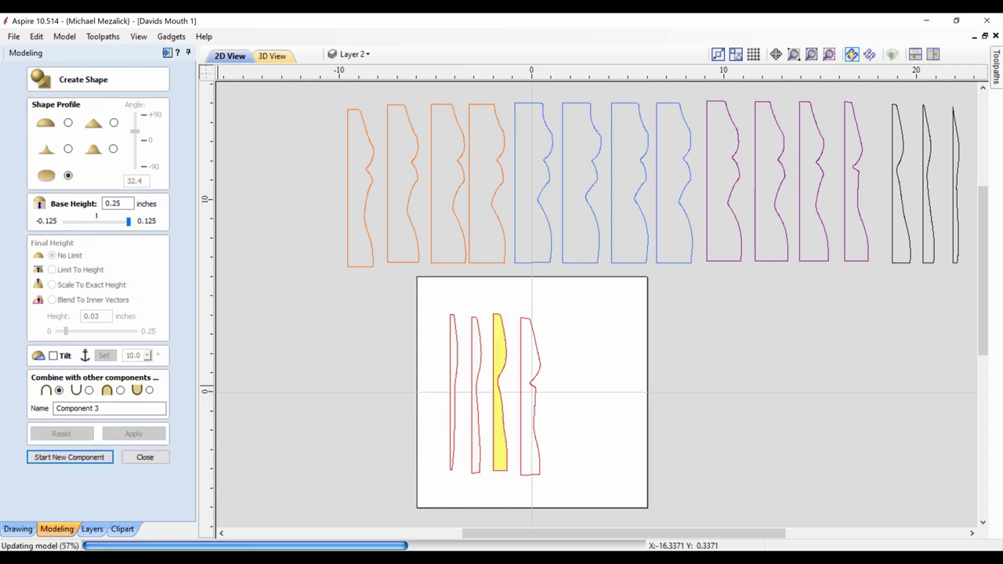
click(69, 456)
Create a flat 0.25 inch high shape from the fourth red profile, named Component 4, and finish shape creation
click(533, 413)
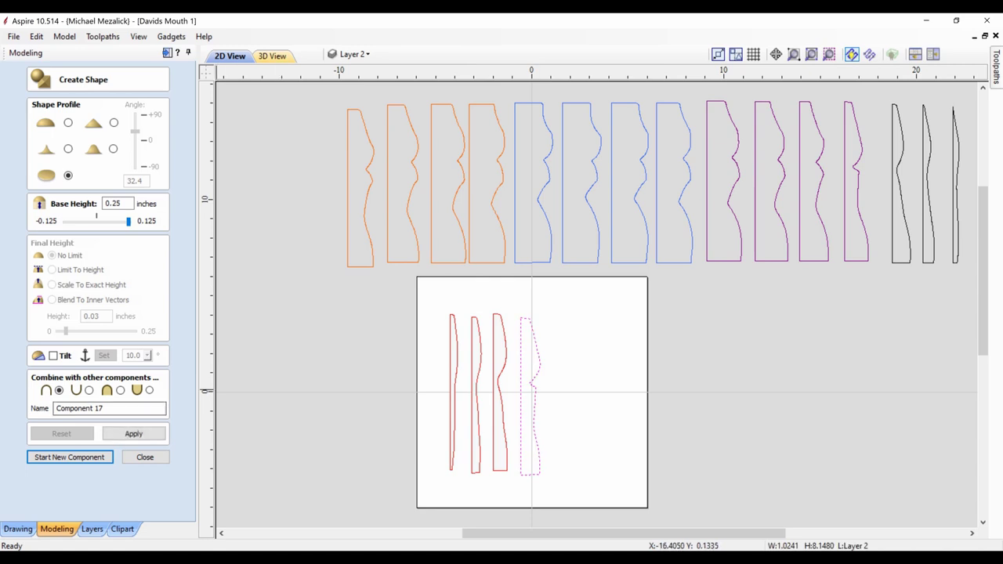
click(105, 408)
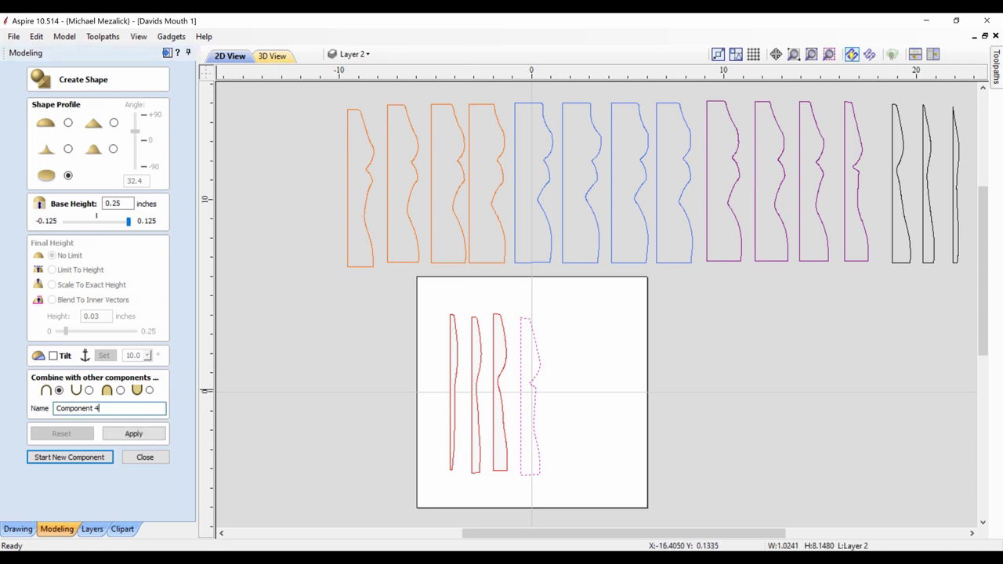
key(Return)
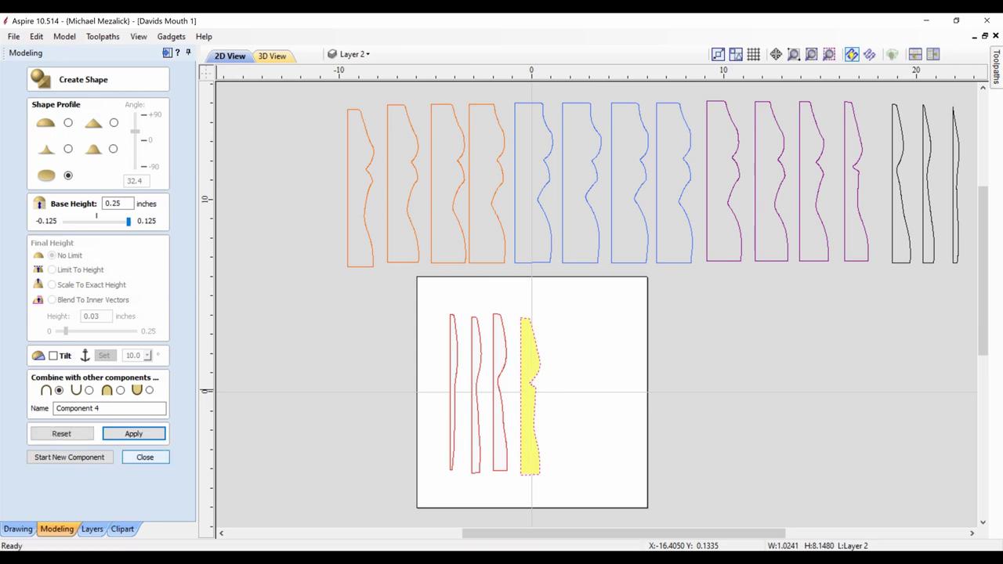
key(Return)
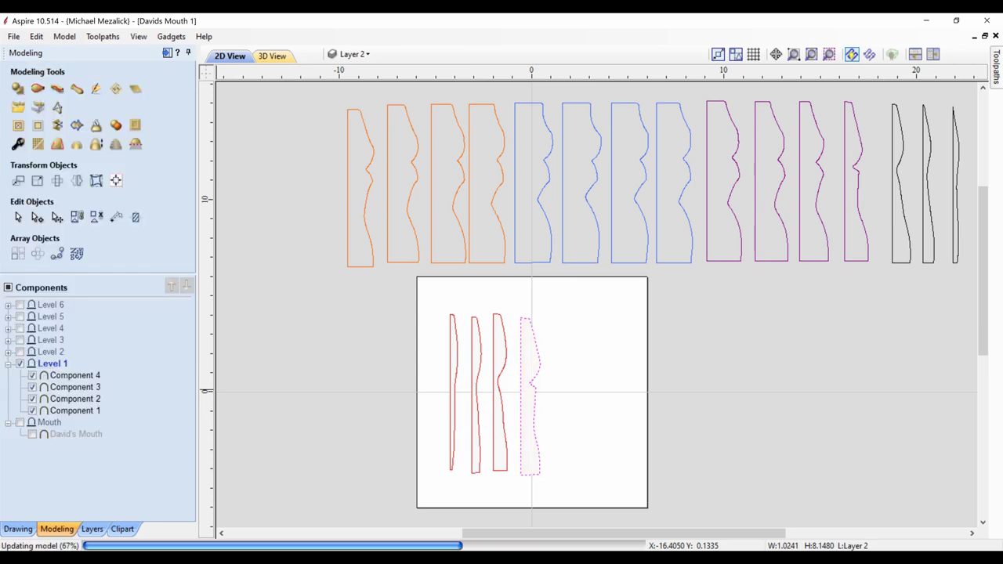
Show the 2D and 3D views side by side and hide Components 4, 3 and 2 on Level 1
key(F4)
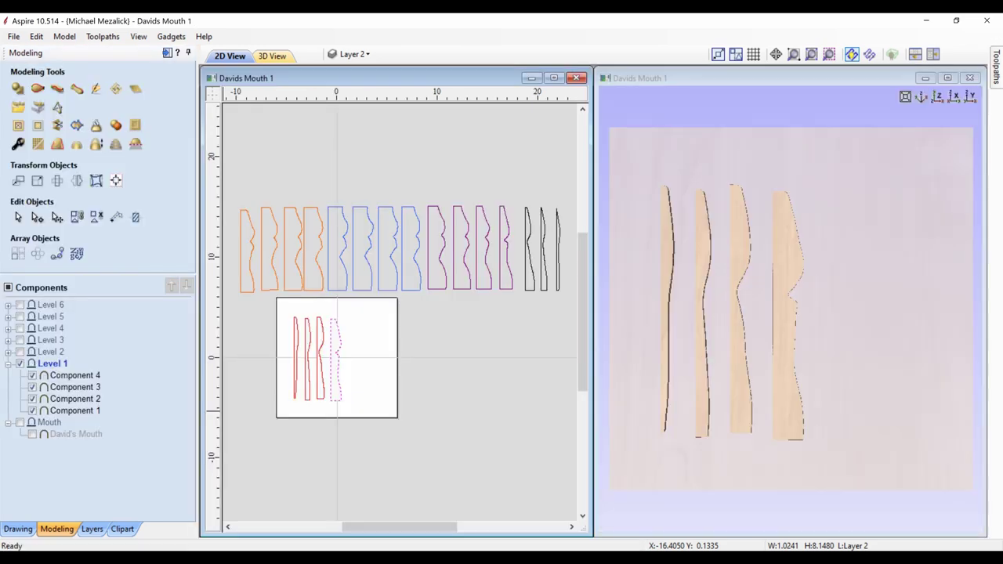
drag(754, 473, 707, 391)
drag(811, 213, 859, 313)
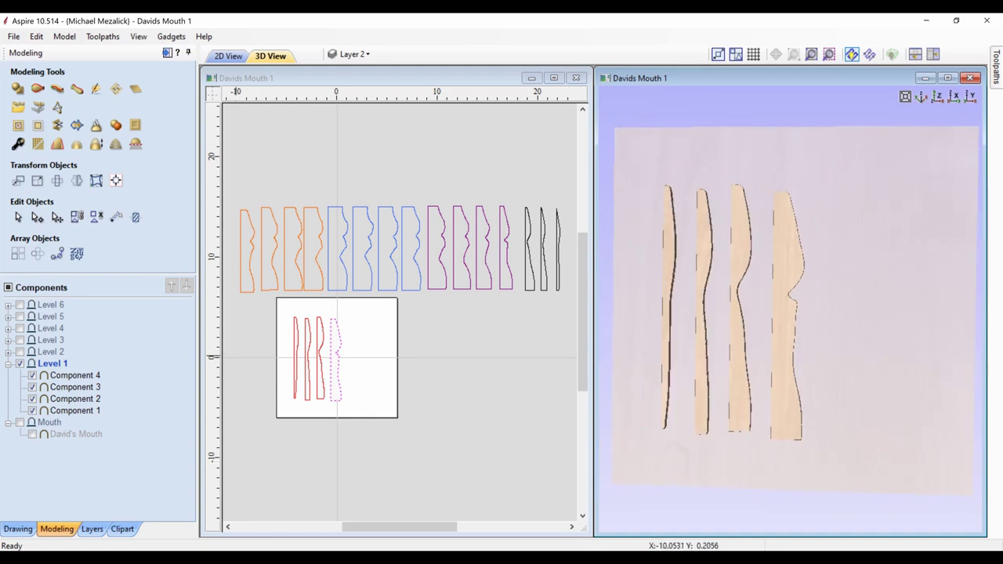
click(32, 375)
click(33, 387)
click(32, 399)
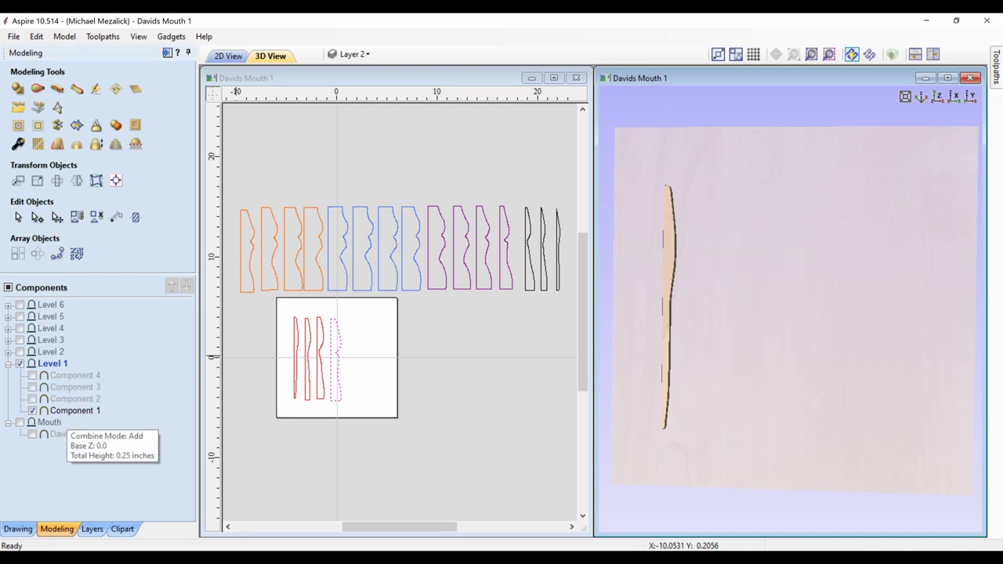
Triangulate Component 1 with a flat back plane and export it as STL file 1 in the Mouth folder, replacing the existing file
click(57, 108)
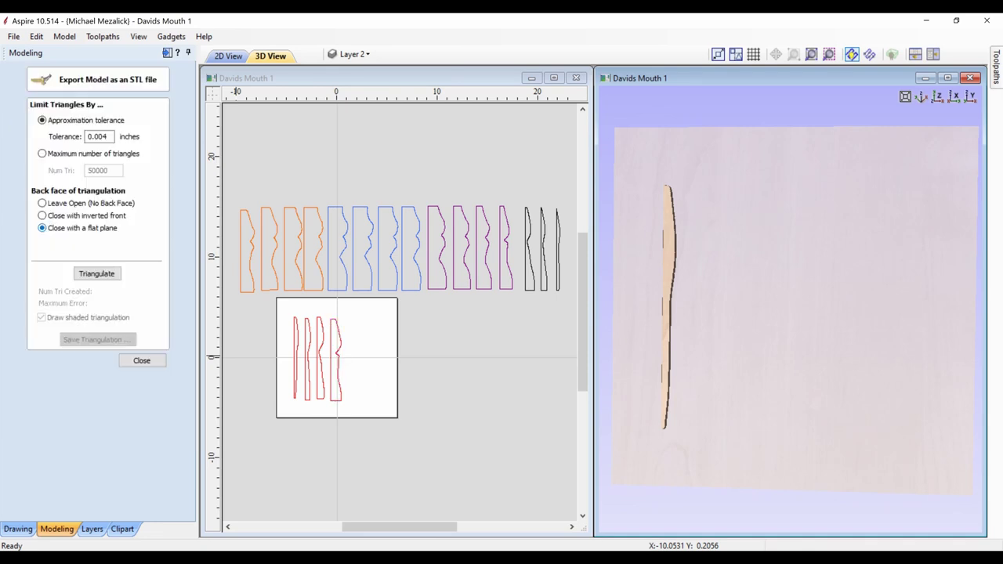
click(97, 273)
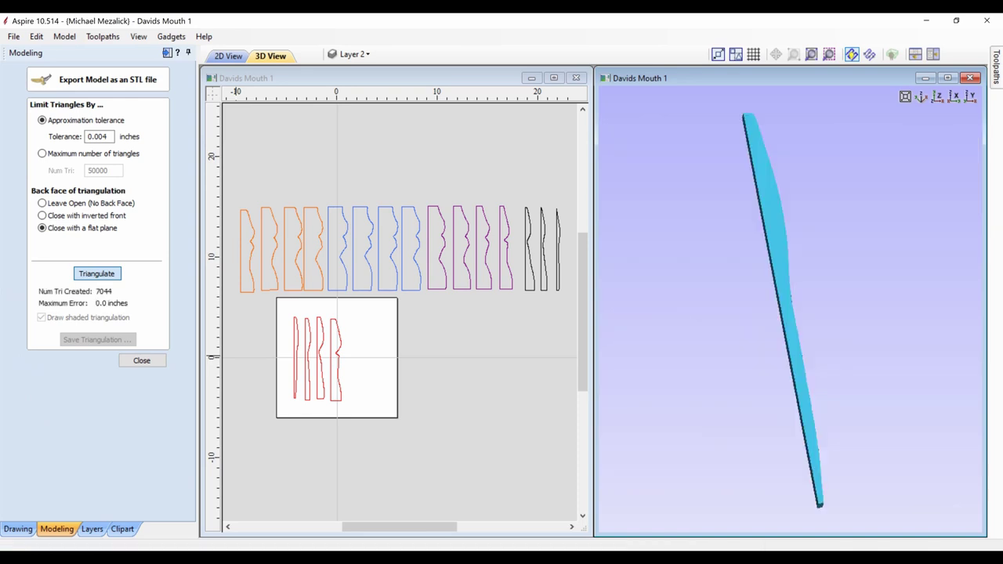
click(97, 340)
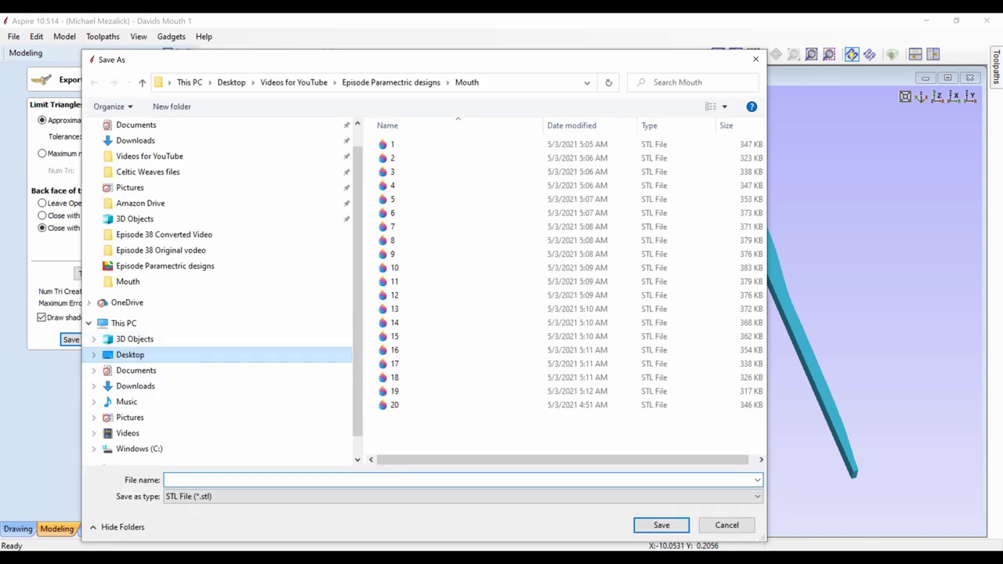
click(394, 144)
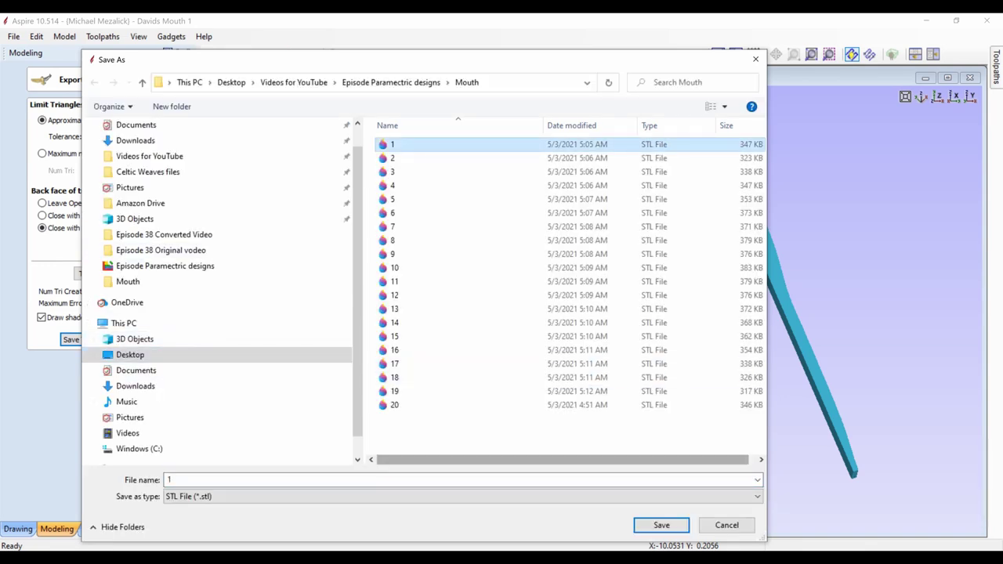
key(Return)
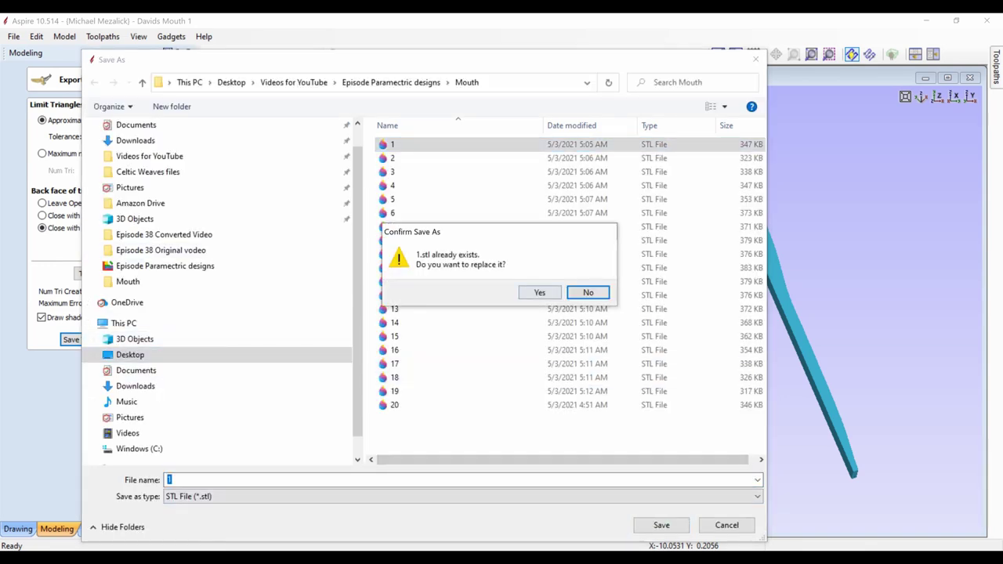
key(Left)
key(Return)
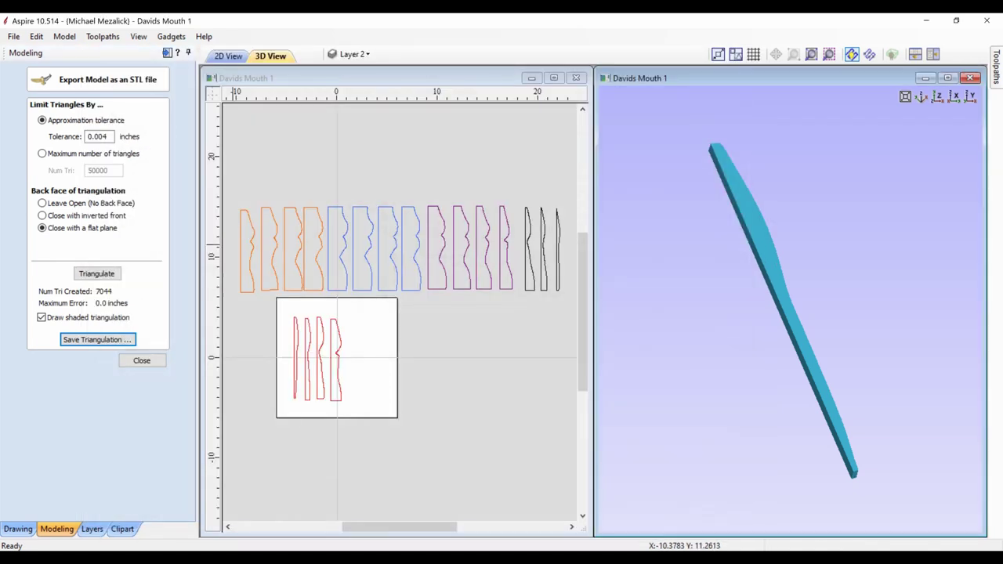
click(141, 360)
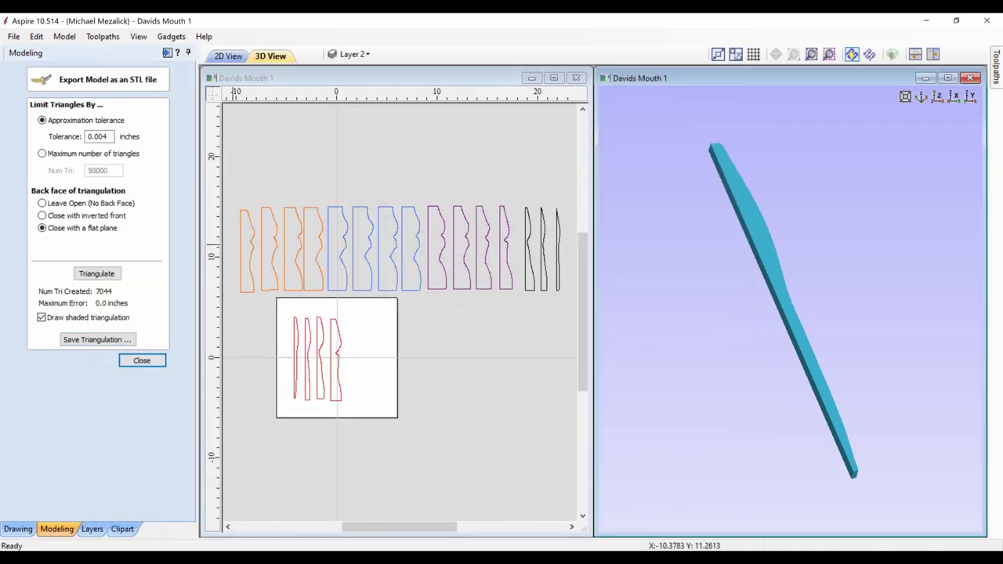
Show Component 2 instead of Component 1, triangulate it and export it as STL file 2, replacing the existing file
click(32, 410)
click(32, 398)
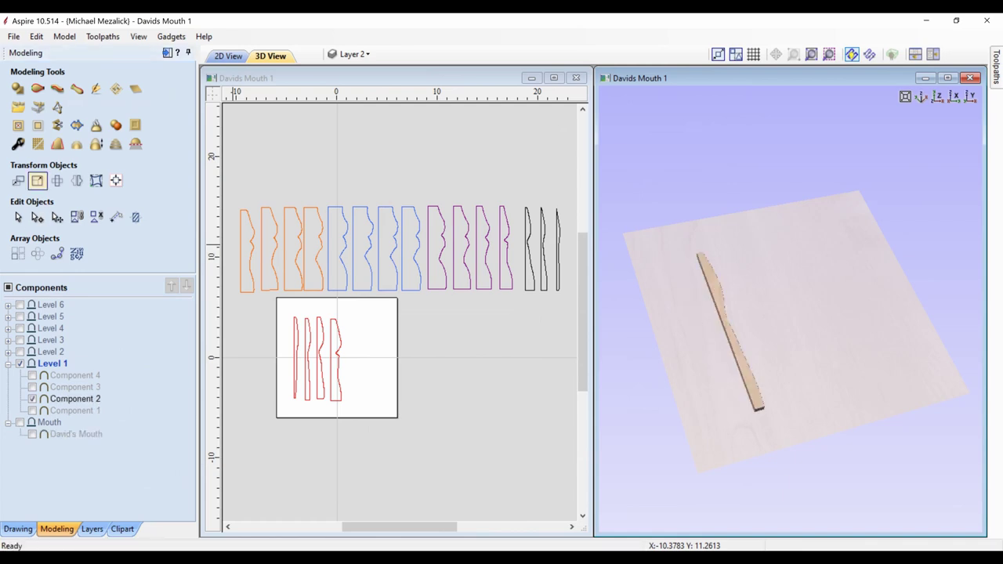
click(57, 108)
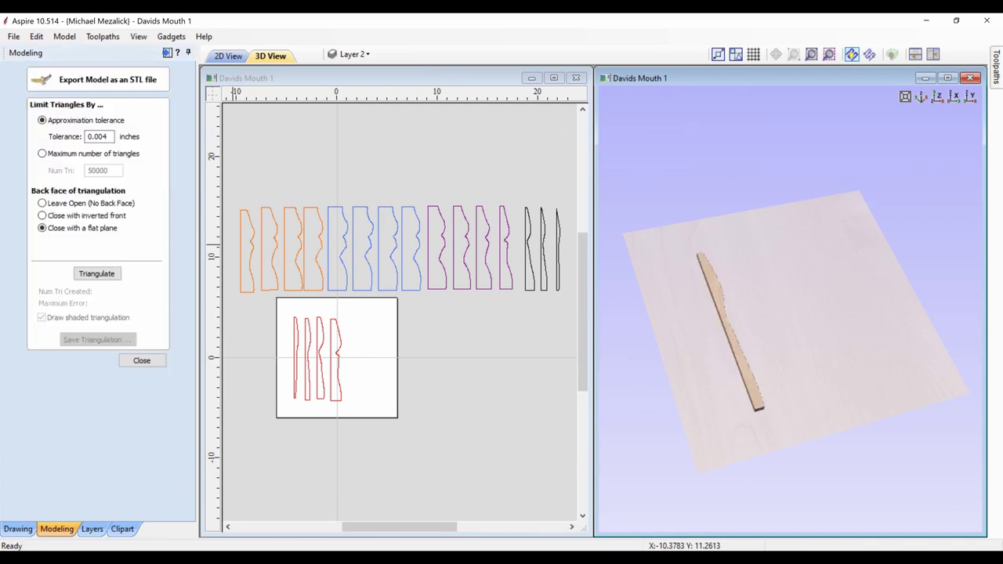
click(96, 273)
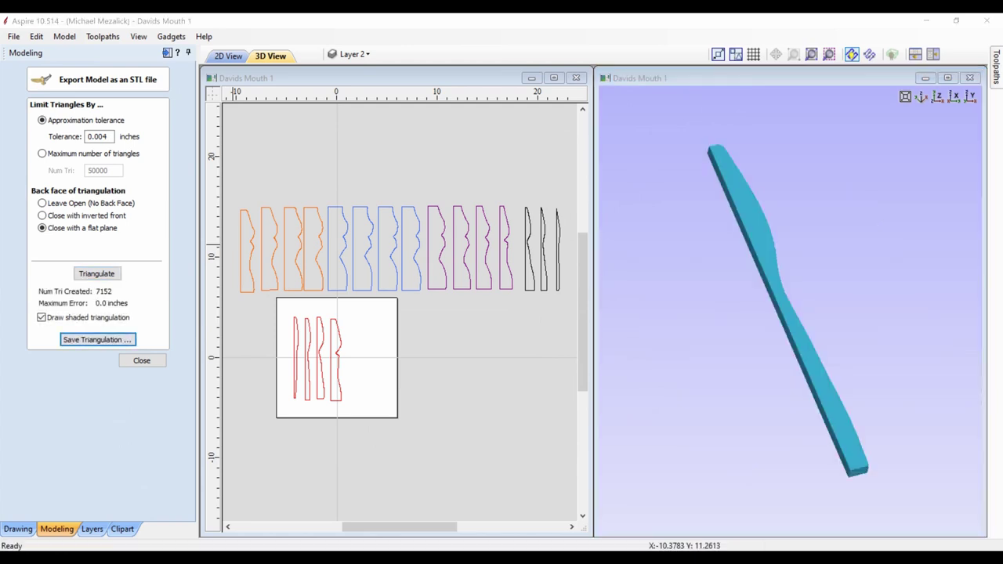
click(97, 339)
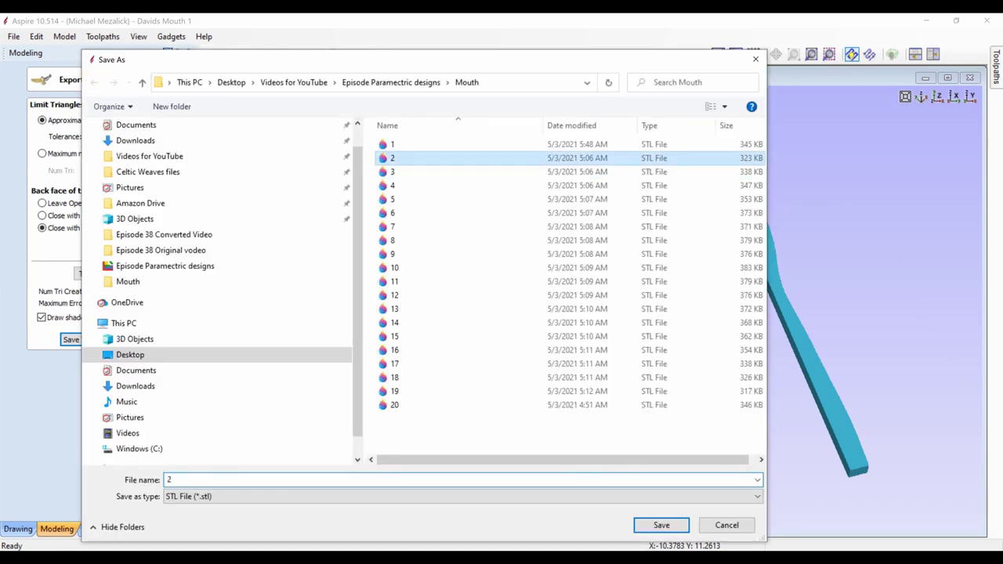
key(Return)
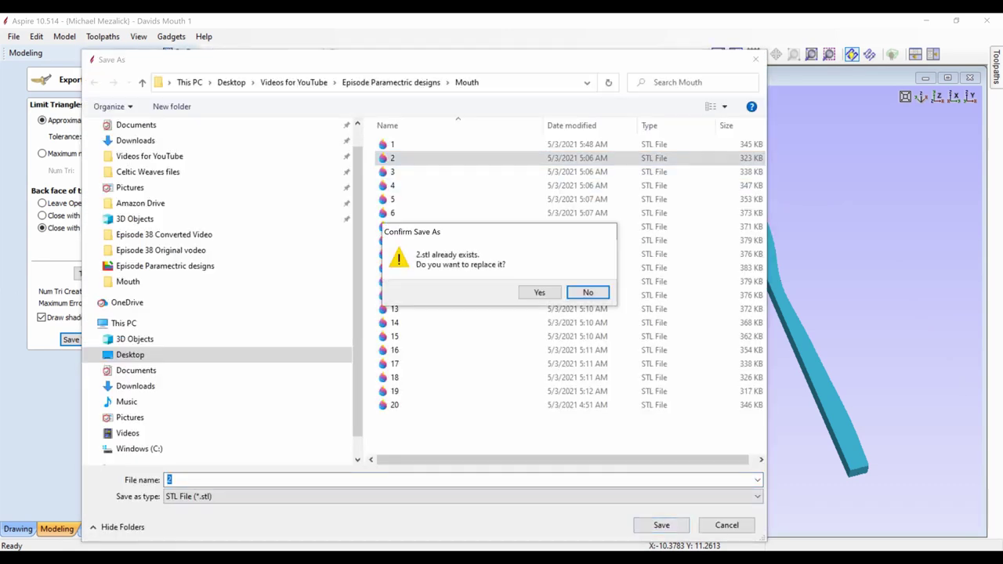
key(Left)
key(Return)
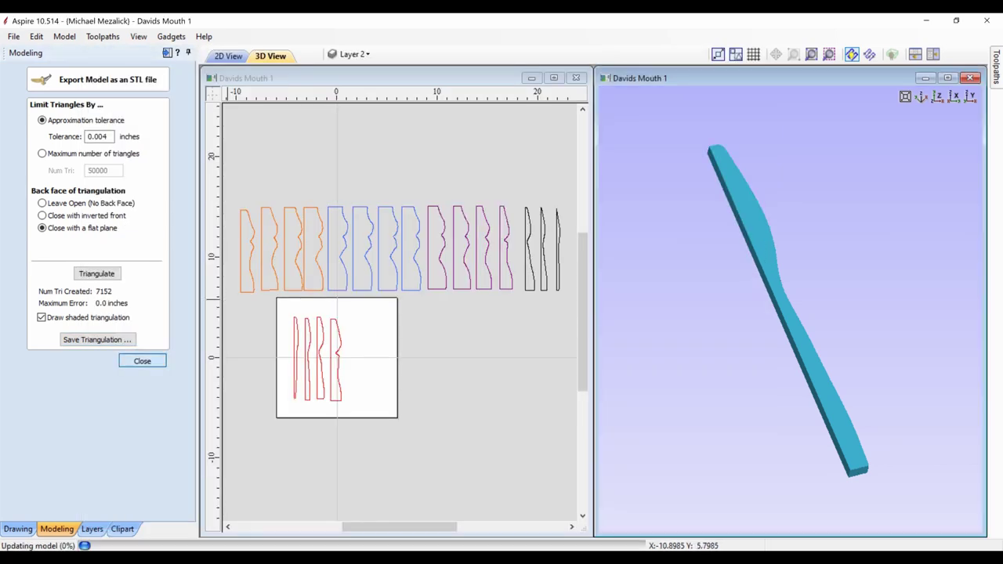
key(Return)
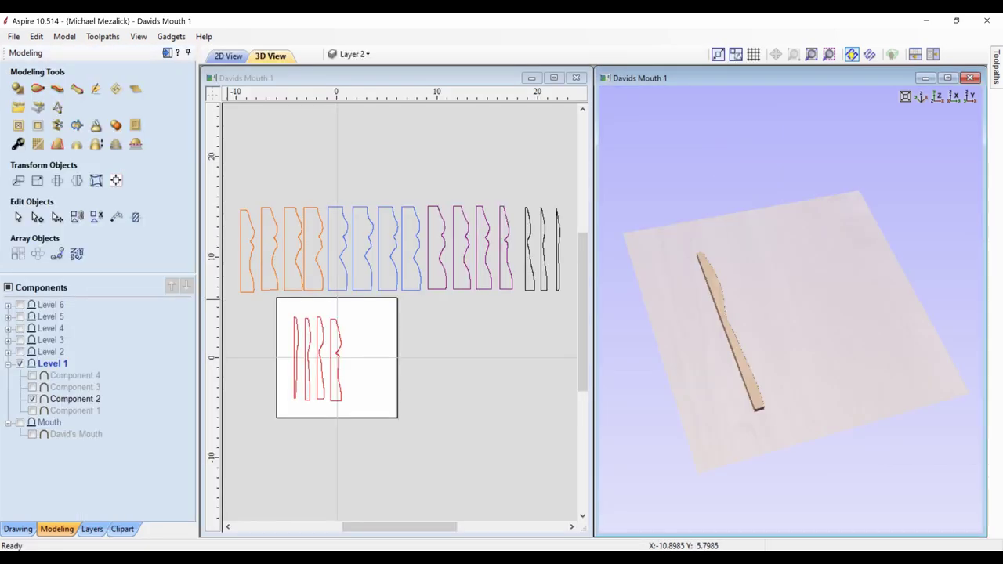
Hide Component 2 and import STL file 1 from the Mouth folder
click(32, 398)
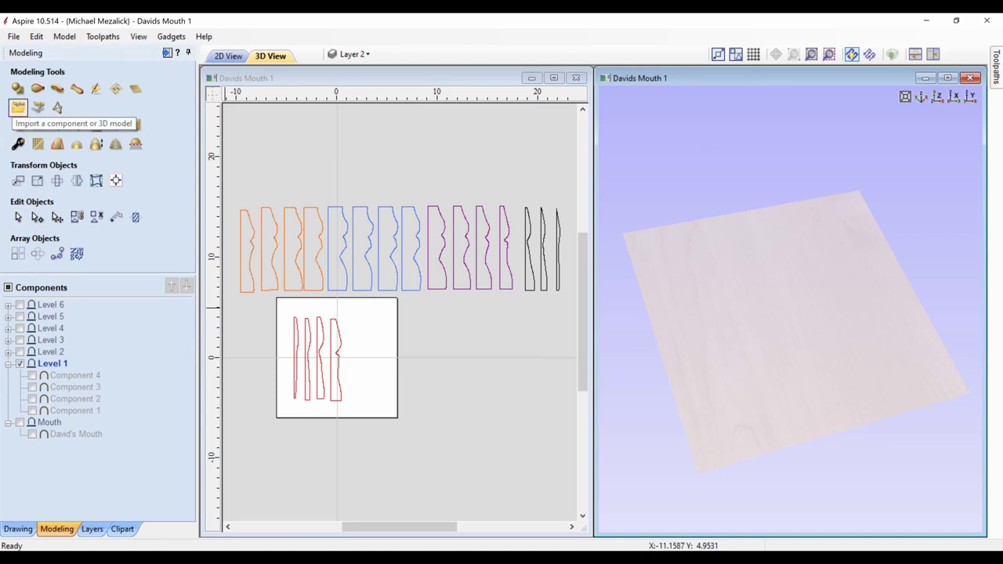
click(18, 108)
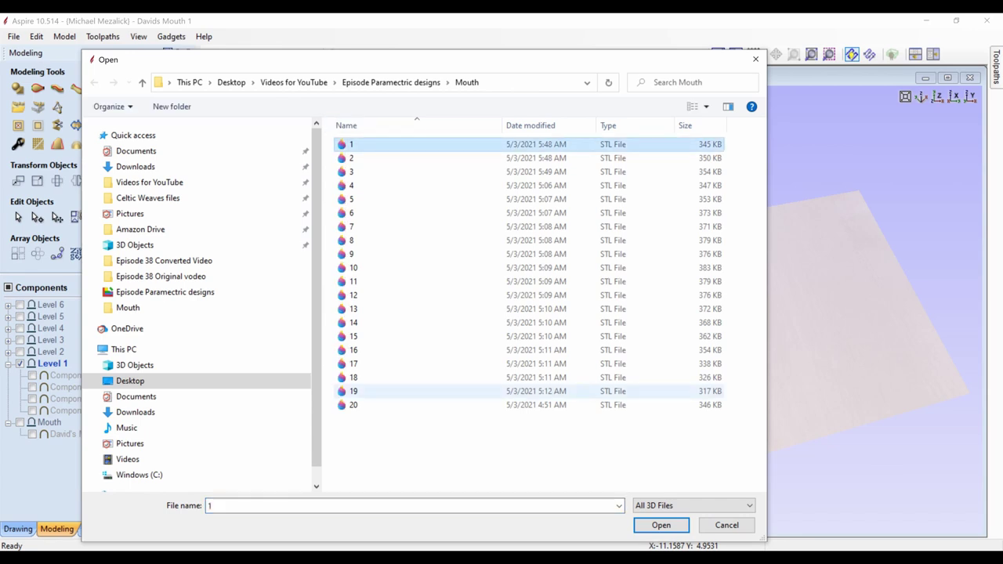
key(Return)
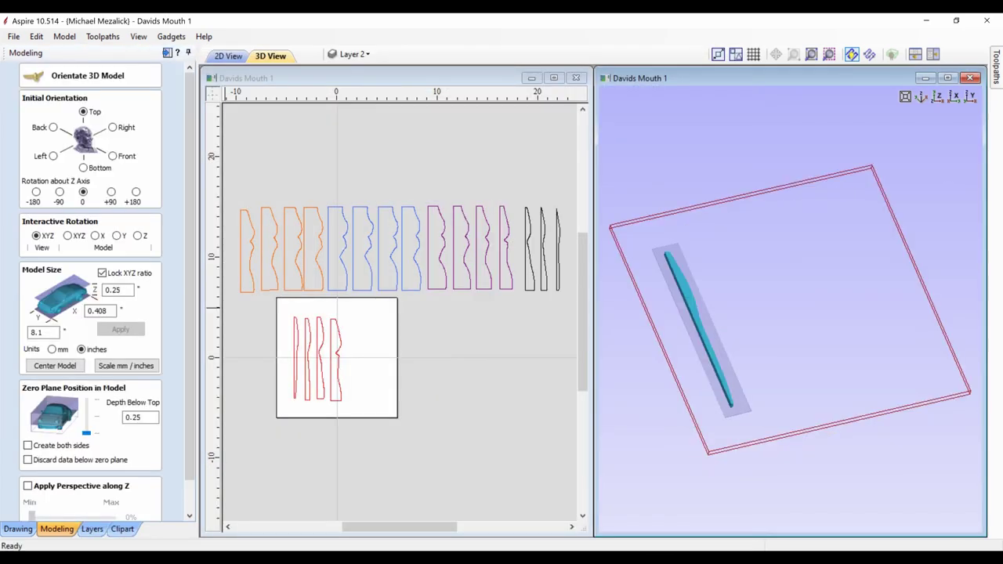
drag(784, 298, 768, 333)
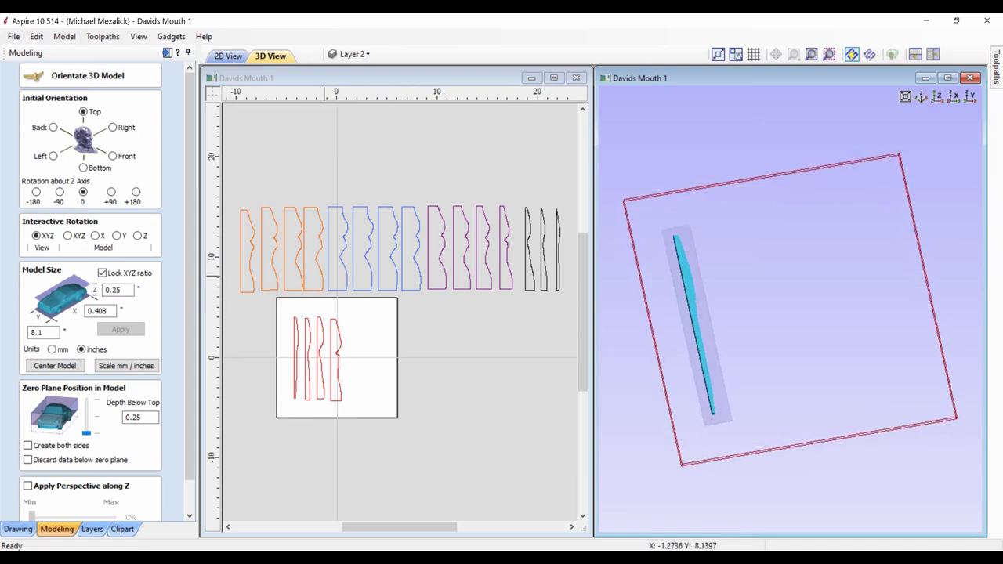
Orient imported model 1 to the Right, center it, lower the zero plane to 0.408 inch below its top and accept
click(112, 127)
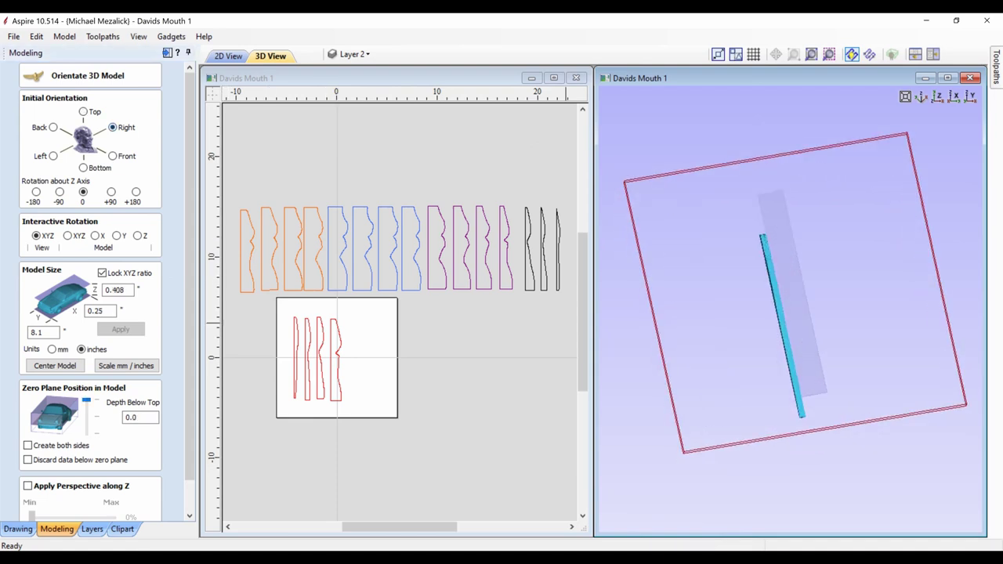
drag(752, 336, 814, 270)
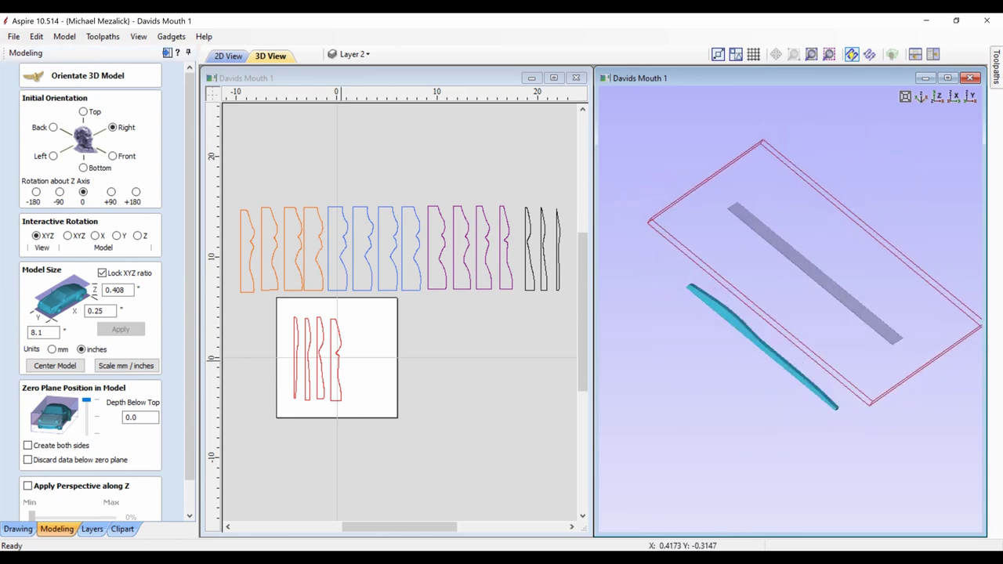
click(55, 366)
drag(86, 401, 86, 433)
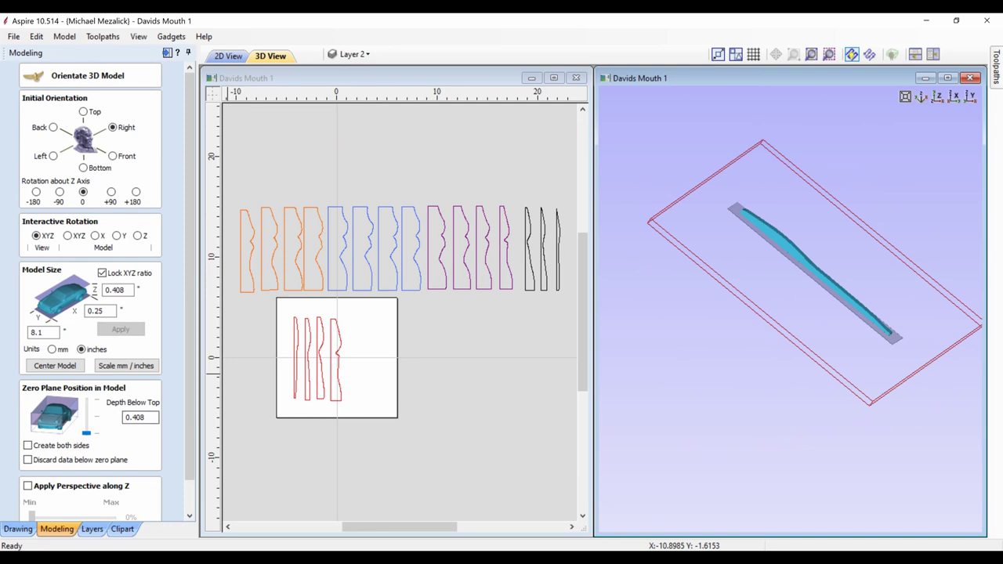
scroll(90, 289, down, 2)
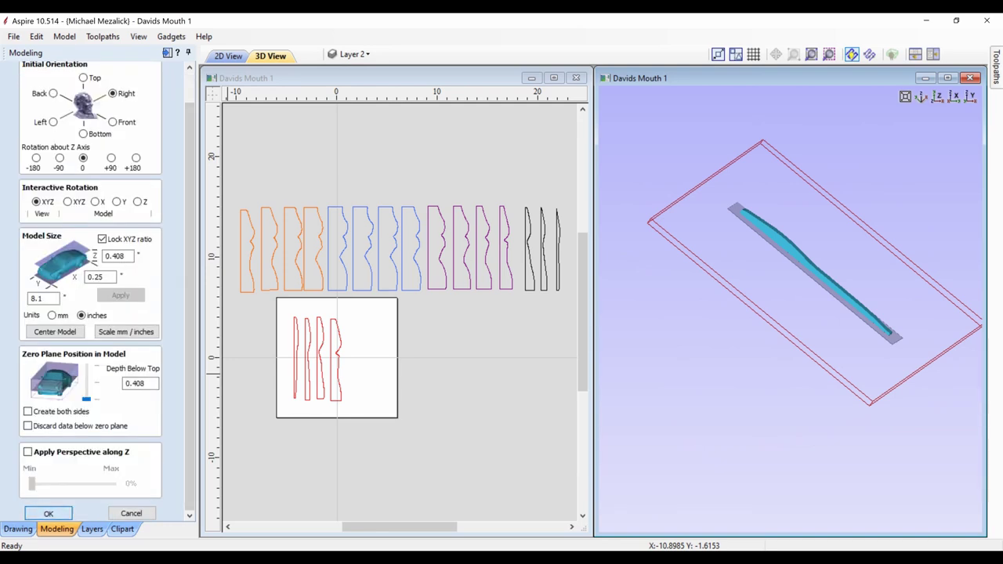
click(49, 513)
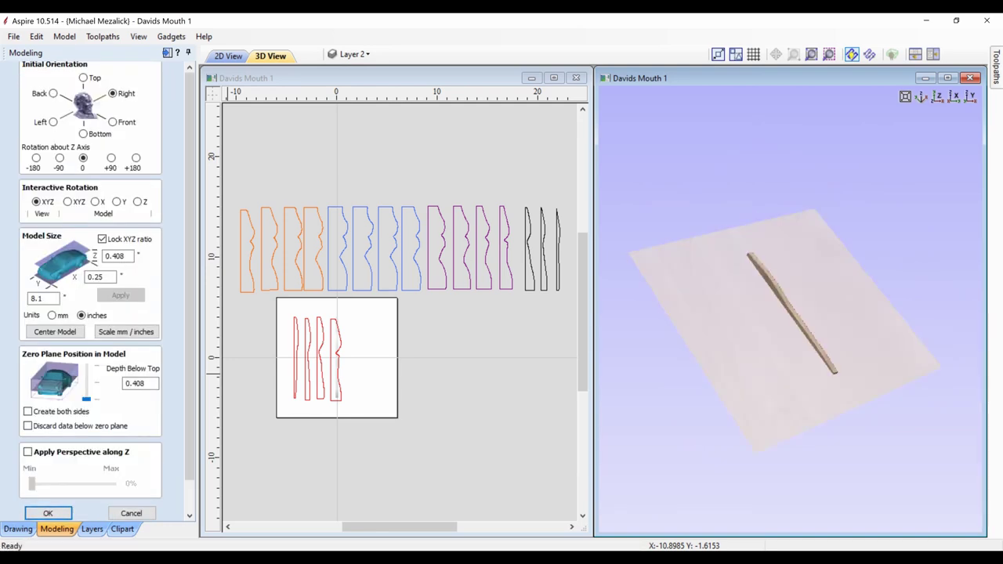
Select imported component 1 in the 2D layout and move it to the left of the red profiles
click(336, 391)
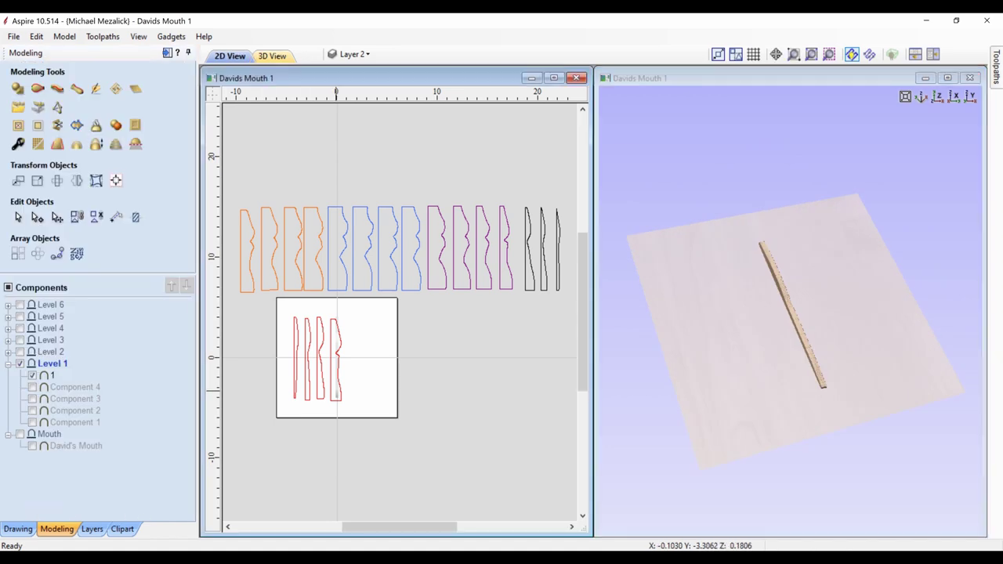
click(336, 376)
key(Left)
key(Left)
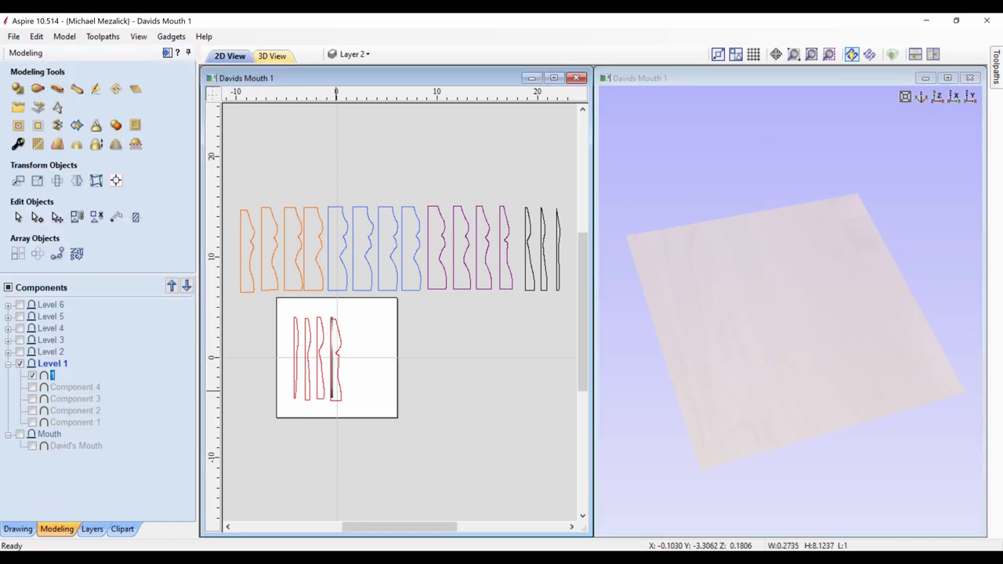
Import STL file 2 from the Mouth folder
click(18, 107)
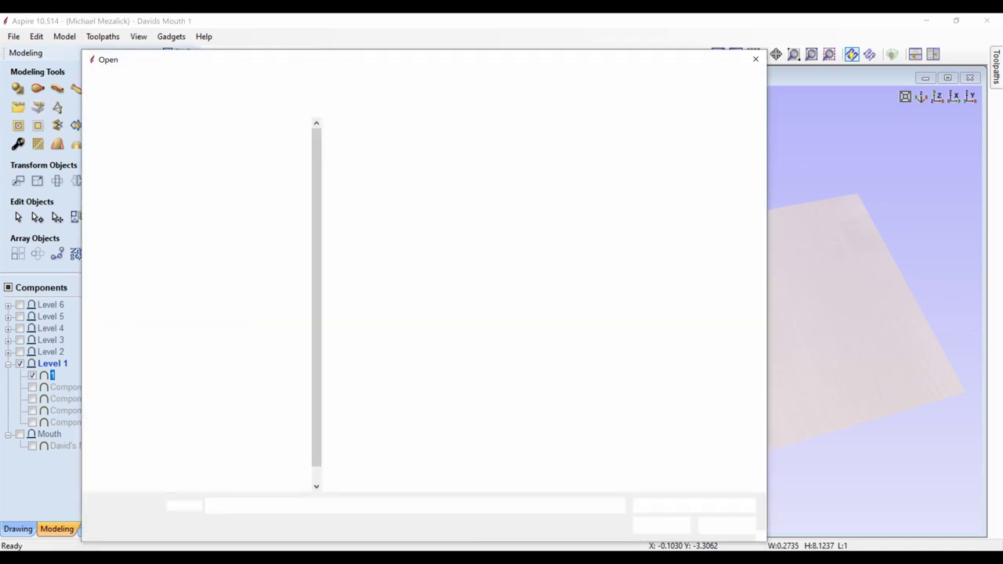
click(352, 158)
click(661, 525)
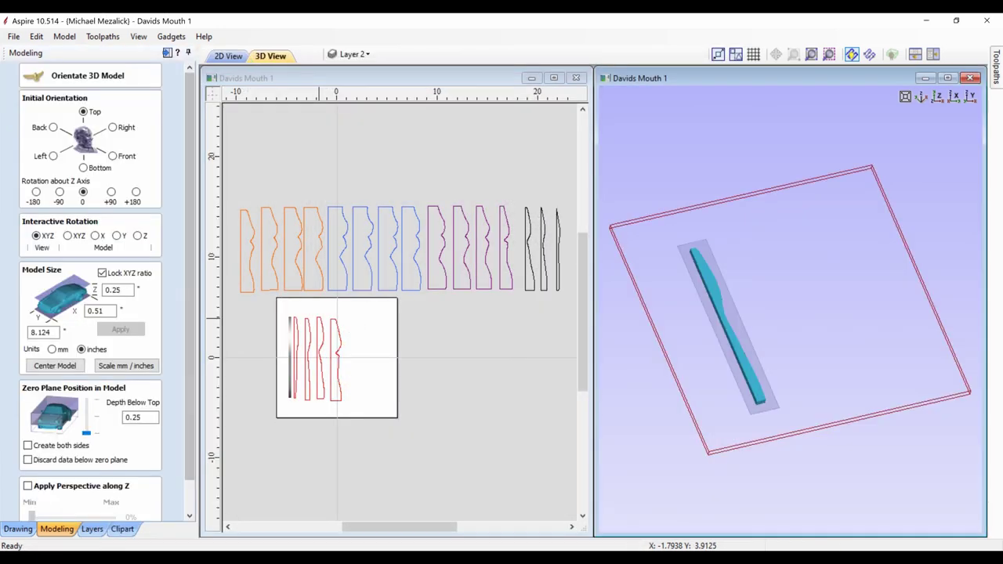
Orient imported model 2 to the Right, lower the zero plane to 0.51 inch below its top and accept
click(113, 128)
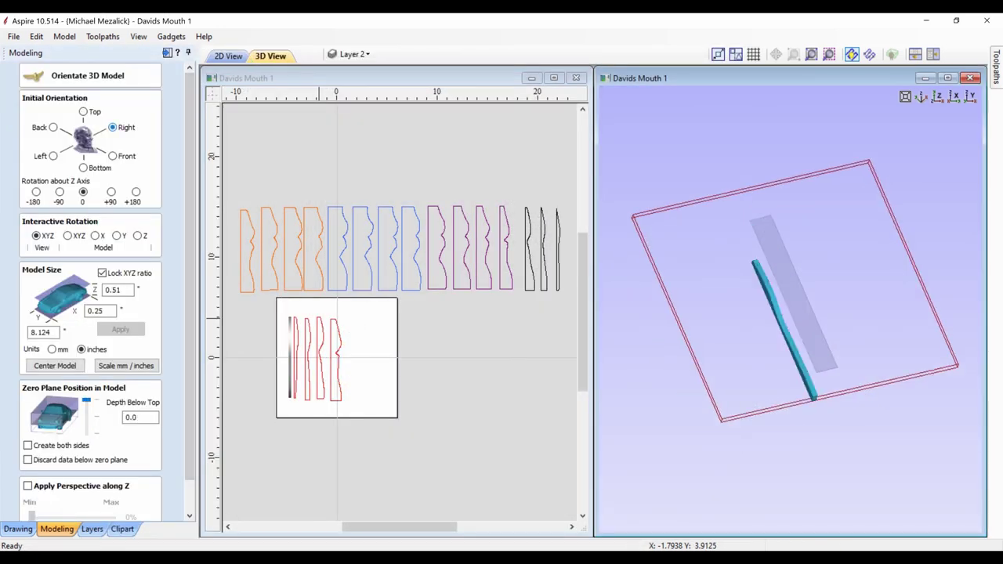
drag(725, 356, 822, 301)
drag(86, 400, 86, 433)
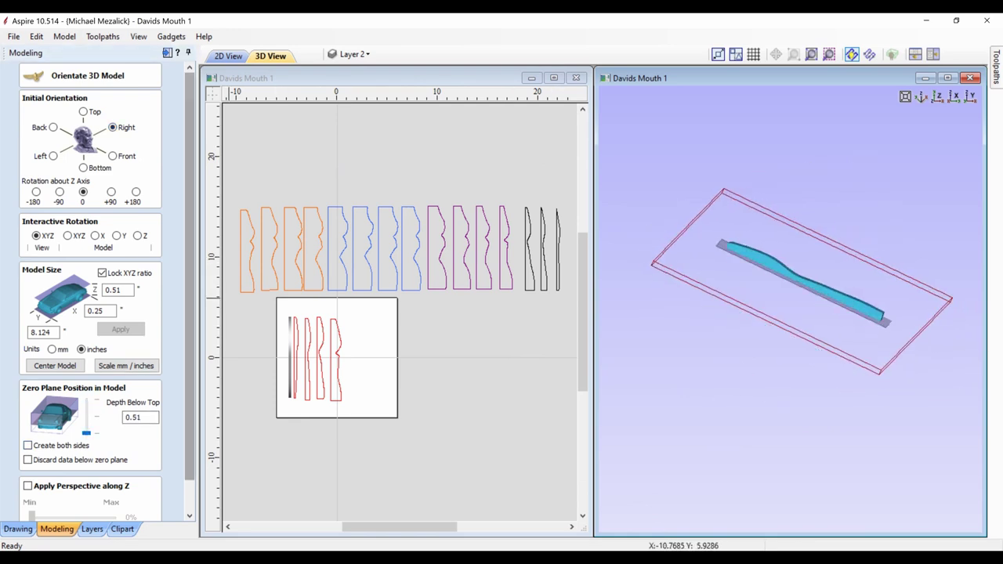
drag(190, 415, 190, 448)
click(48, 513)
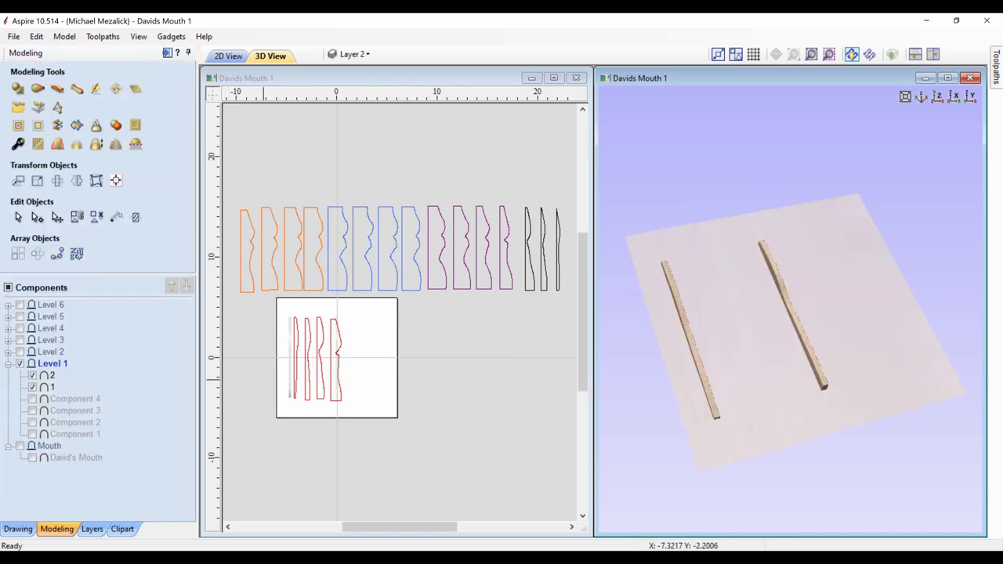
Show the guide lines and move component 2 left until its left edge sits on the guide at X -4.5
click(334, 376)
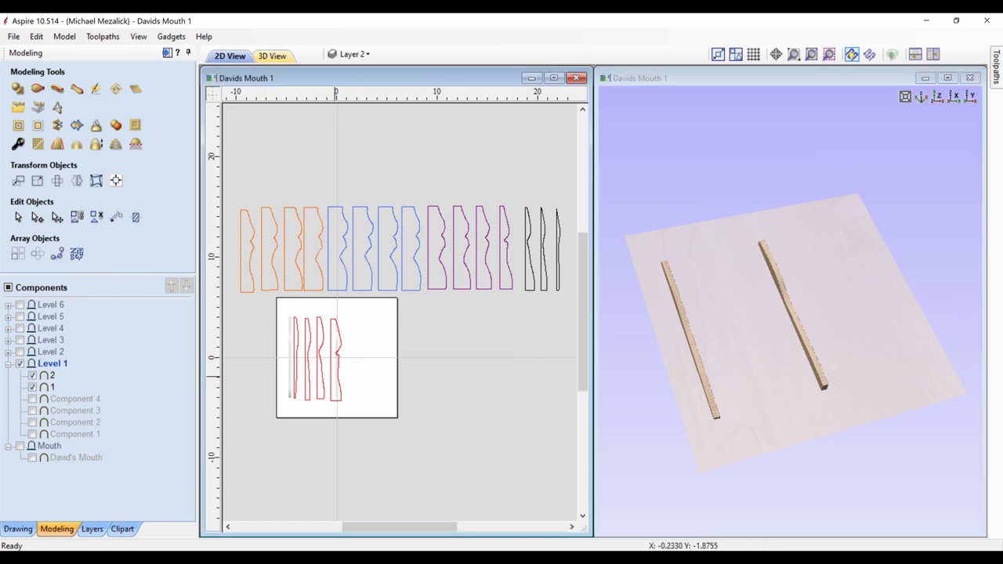
click(337, 370)
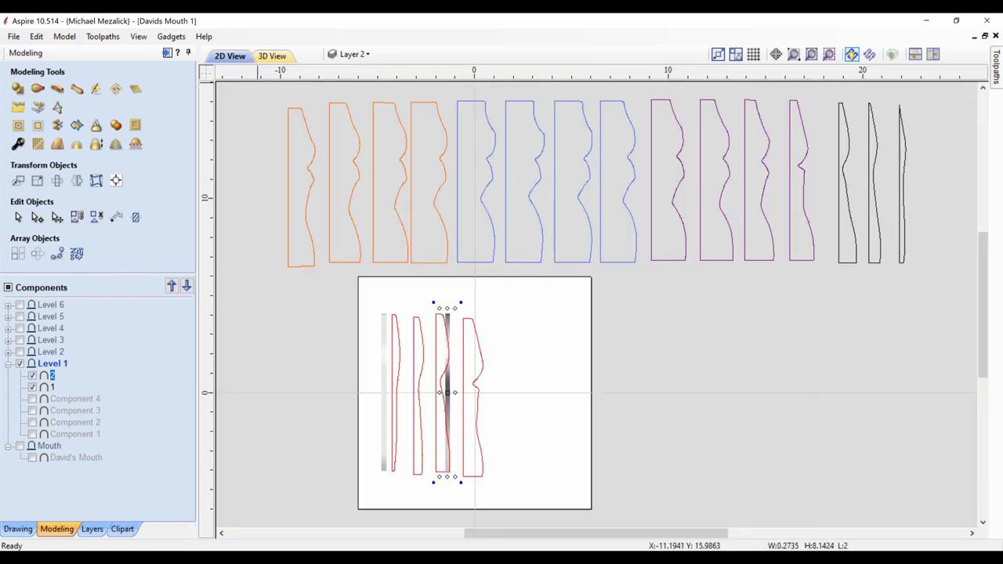
click(206, 72)
scroll(446, 386, up, 4)
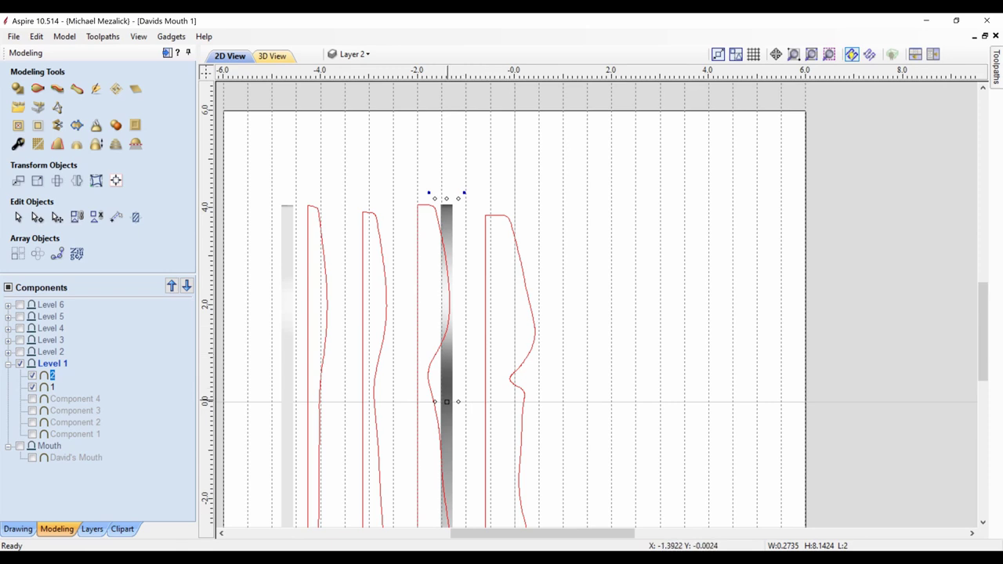
drag(446, 401, 306, 402)
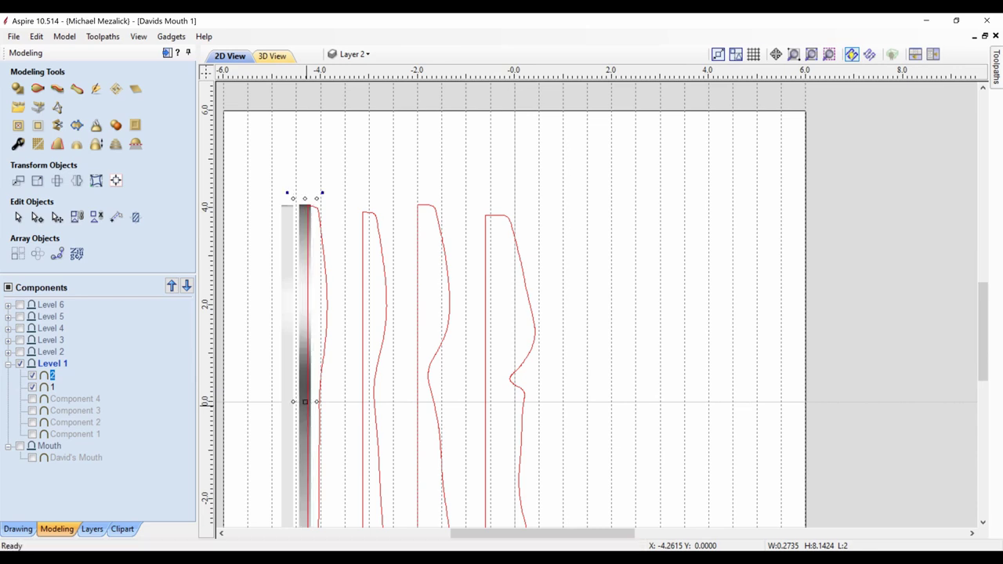
key(Left)
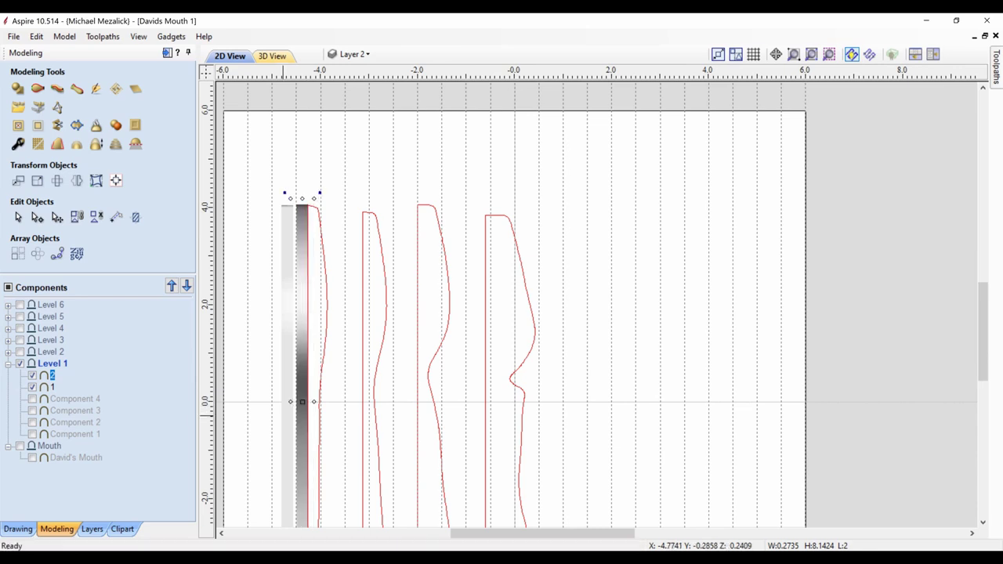
Nudge component 1 left to the guide line at X -5.0
click(283, 416)
key(Left)
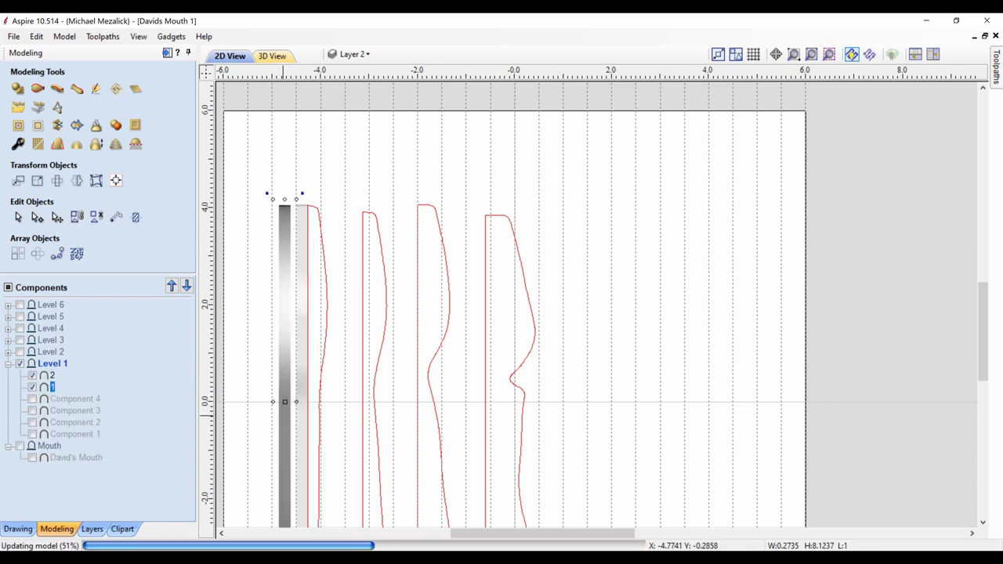
key(Left)
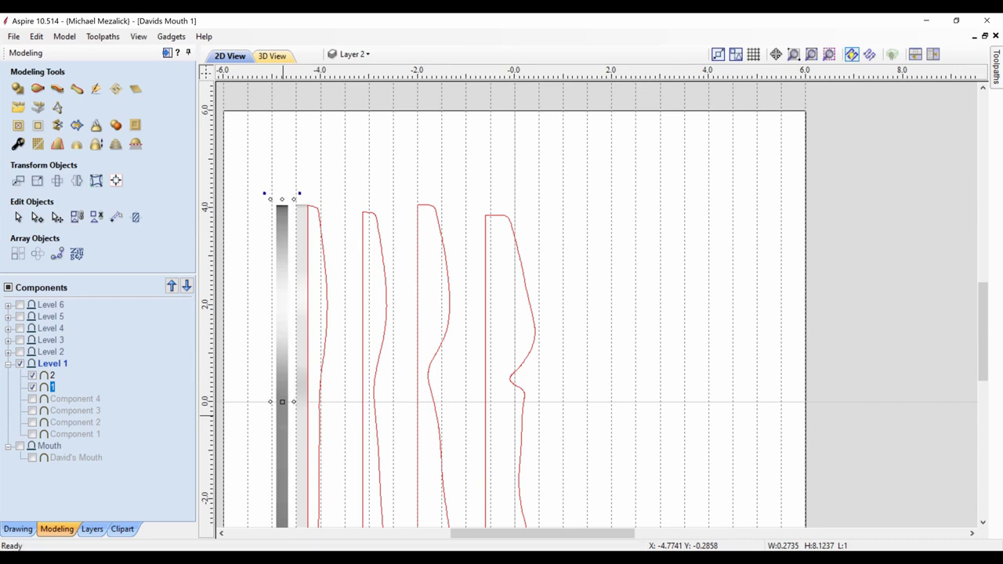
key(Left)
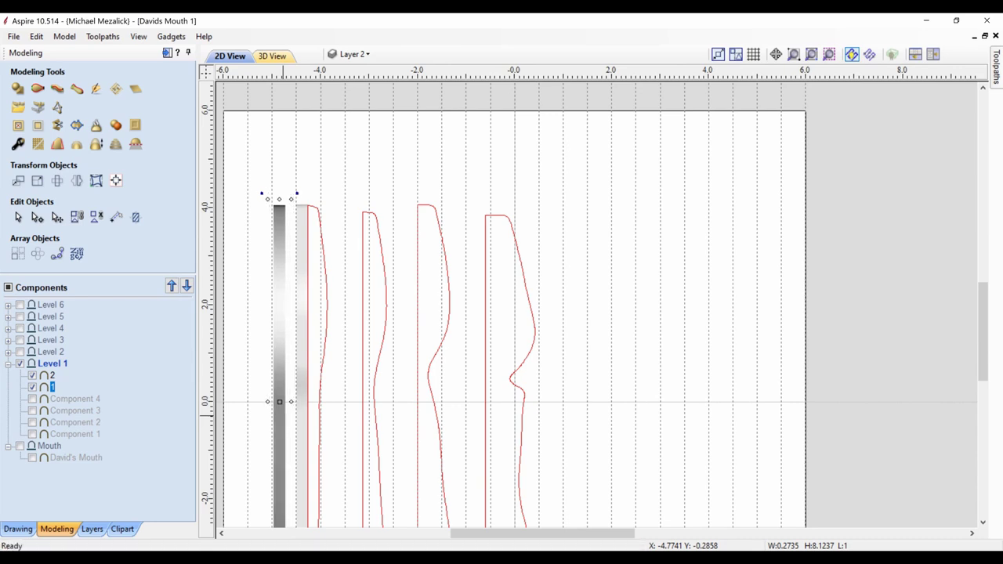
key(Left)
key(Left)
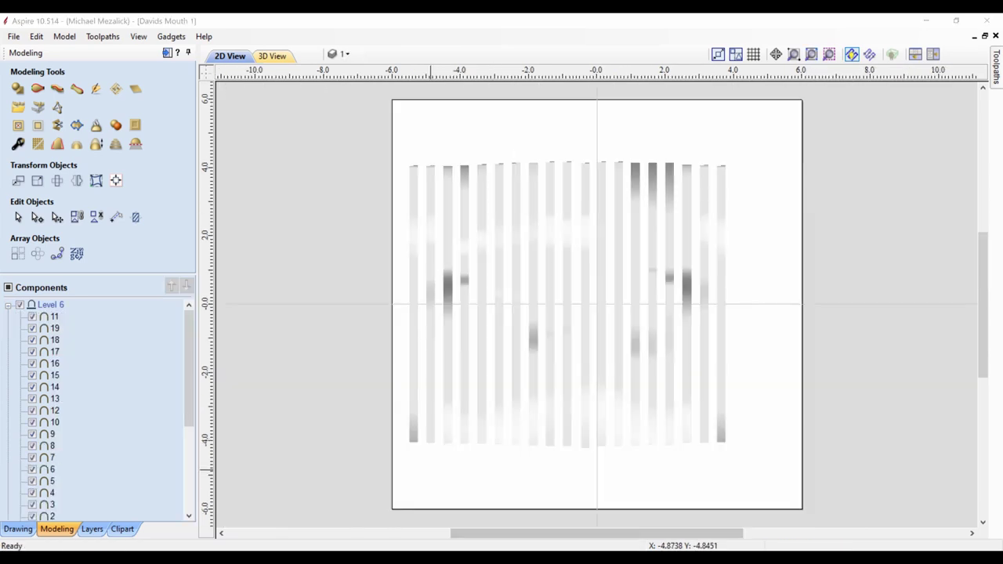
Select component 16 on Level 6 and inspect the complete strip assembly in 3D, from above and at an angle
click(414, 433)
click(55, 340)
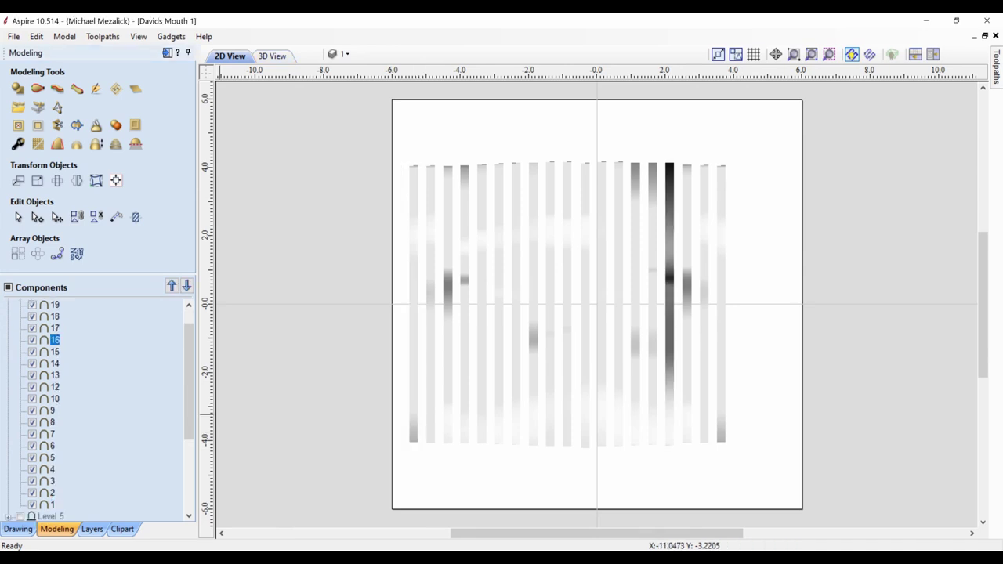
key(F3)
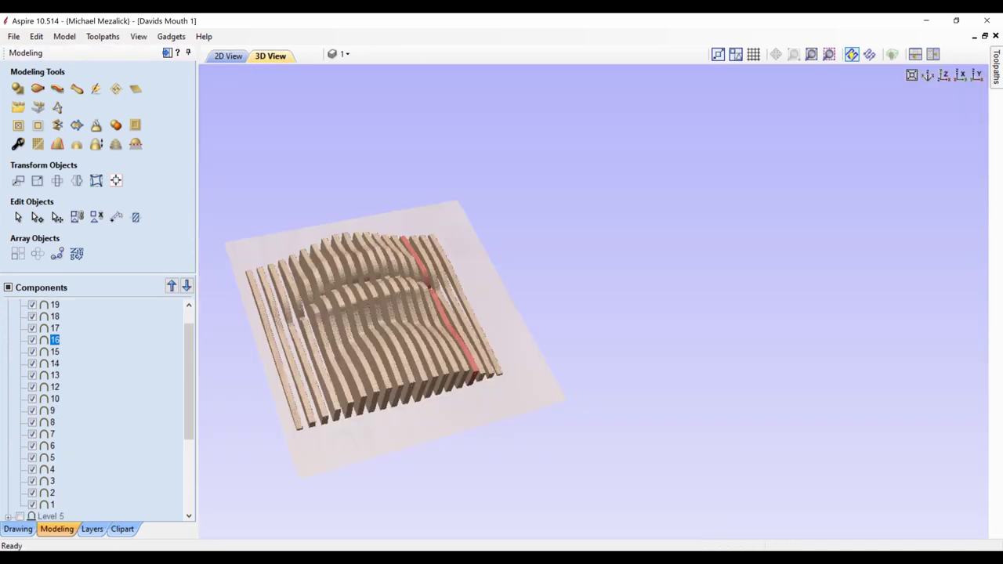
click(944, 76)
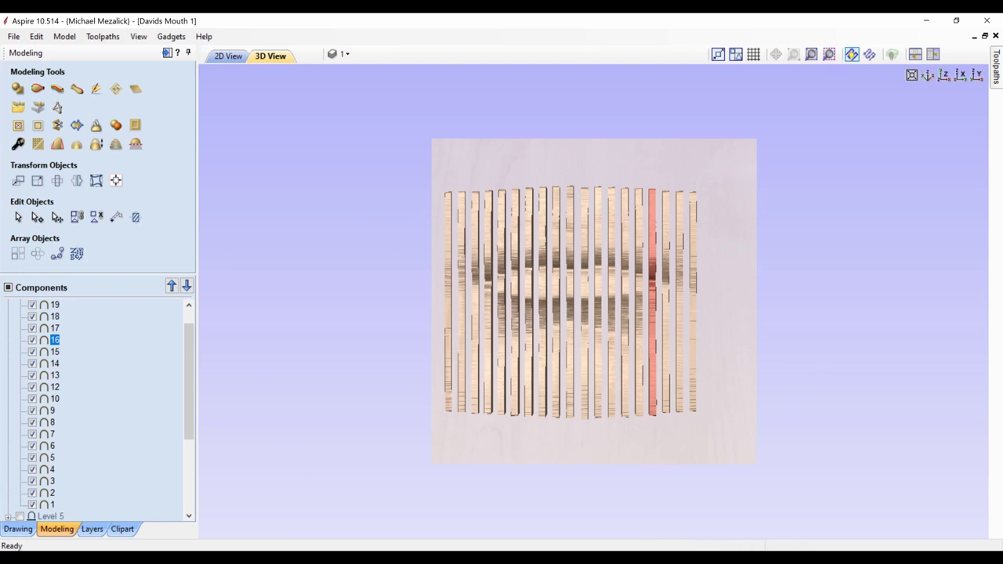
click(110, 340)
drag(411, 492, 405, 398)
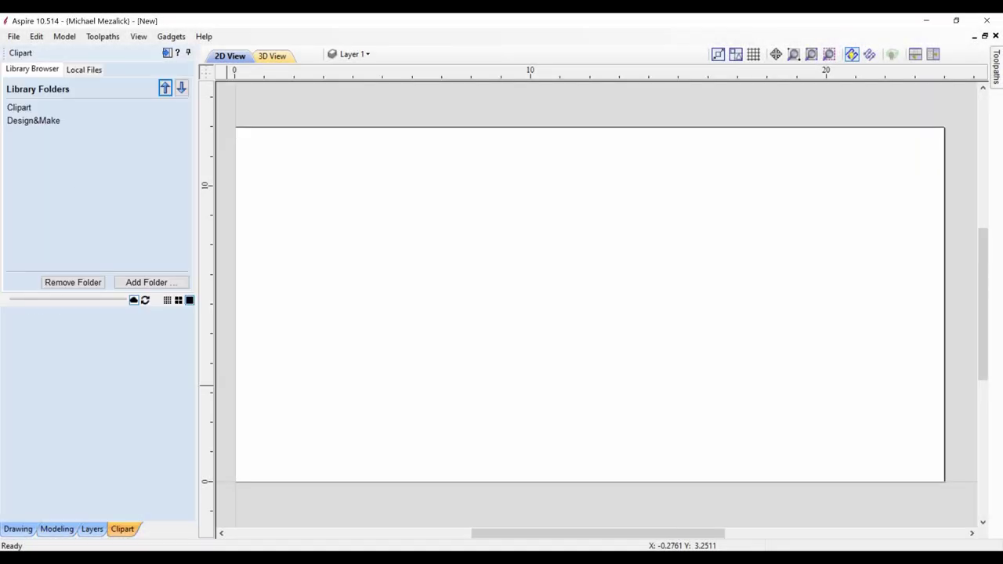
Add the Wave 2 texture from the Textures (Not Tilable) clipart folder to the blank job and show it in 3D
click(19, 107)
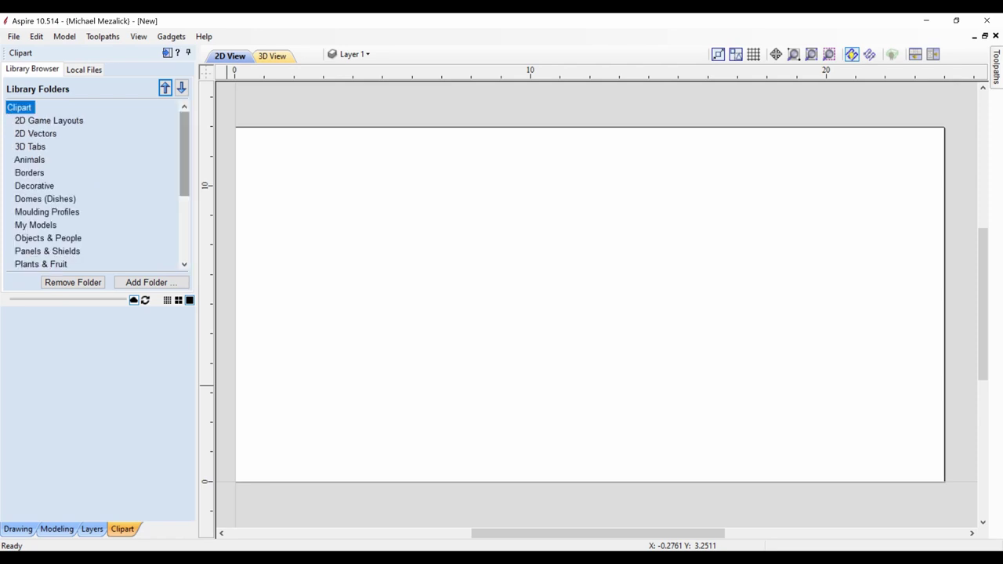
drag(184, 154, 184, 214)
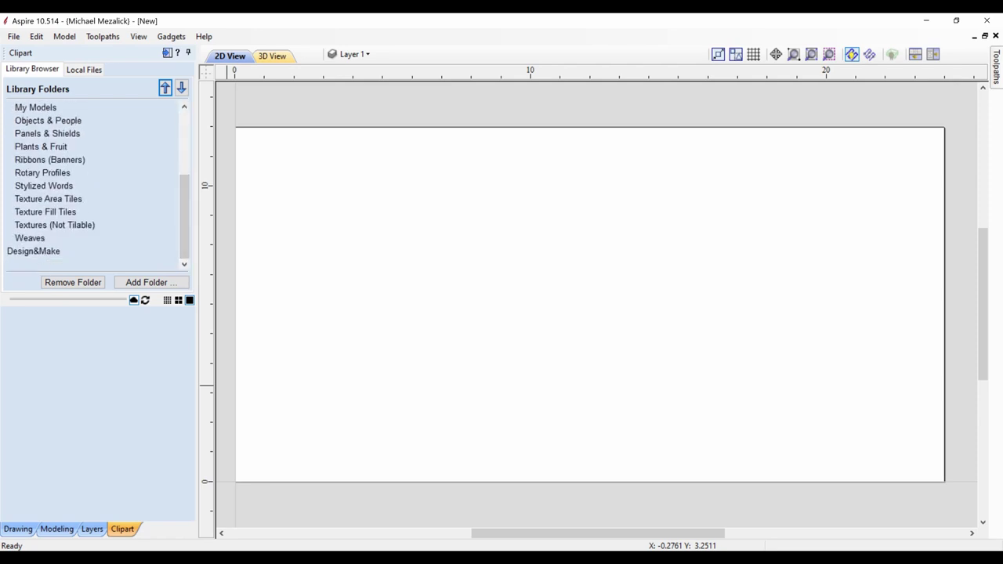
click(53, 225)
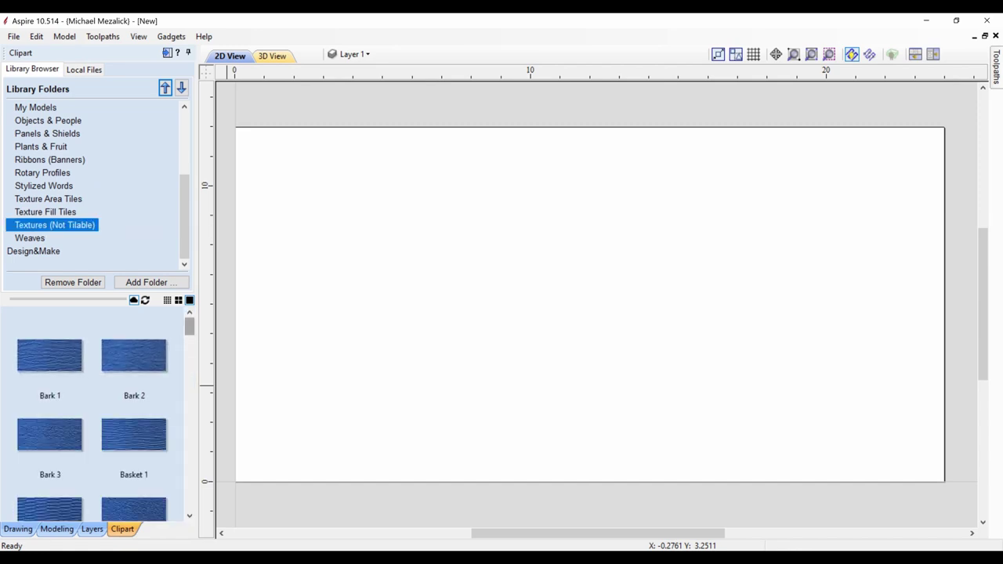
scroll(101, 414, down, 15)
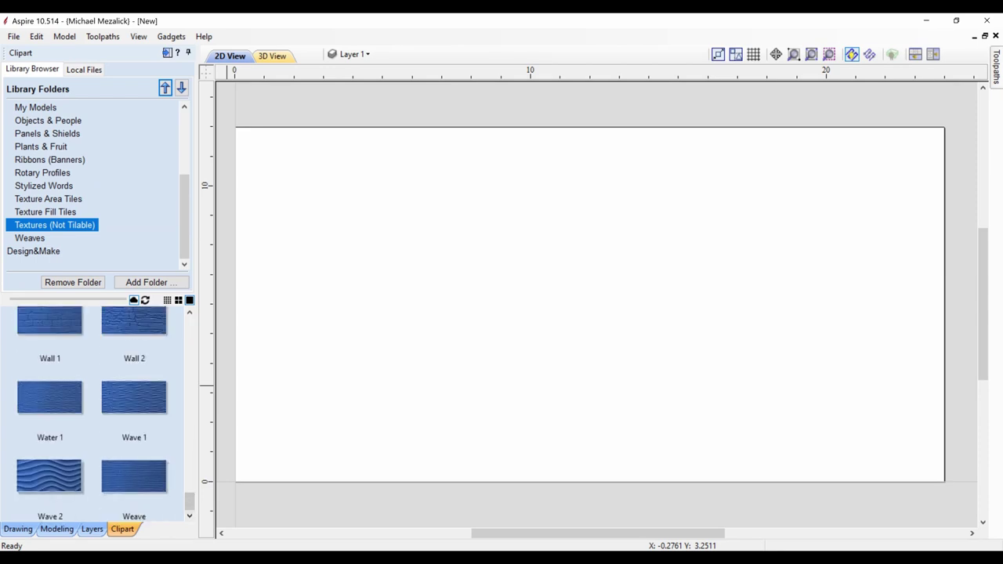
click(49, 476)
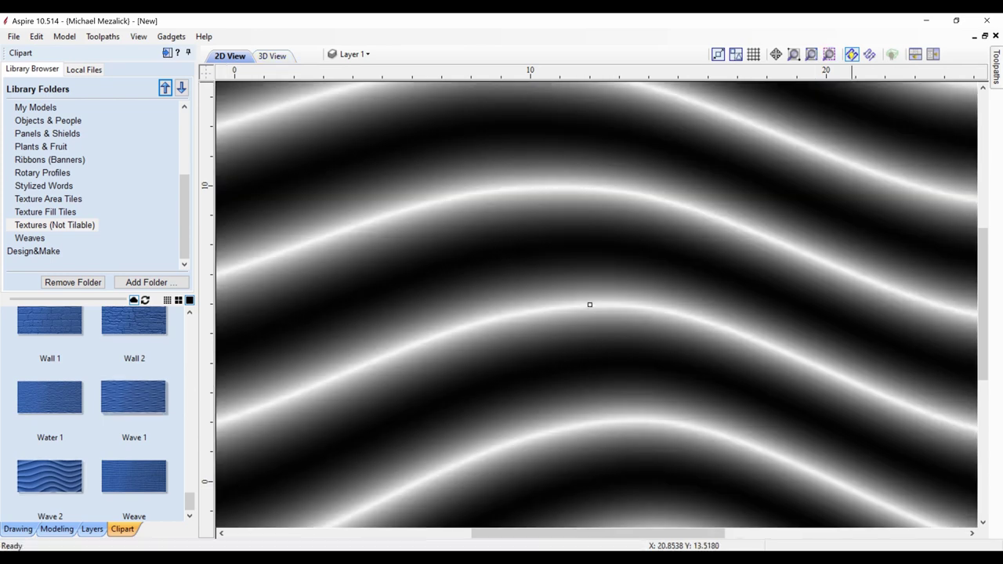
key(F3)
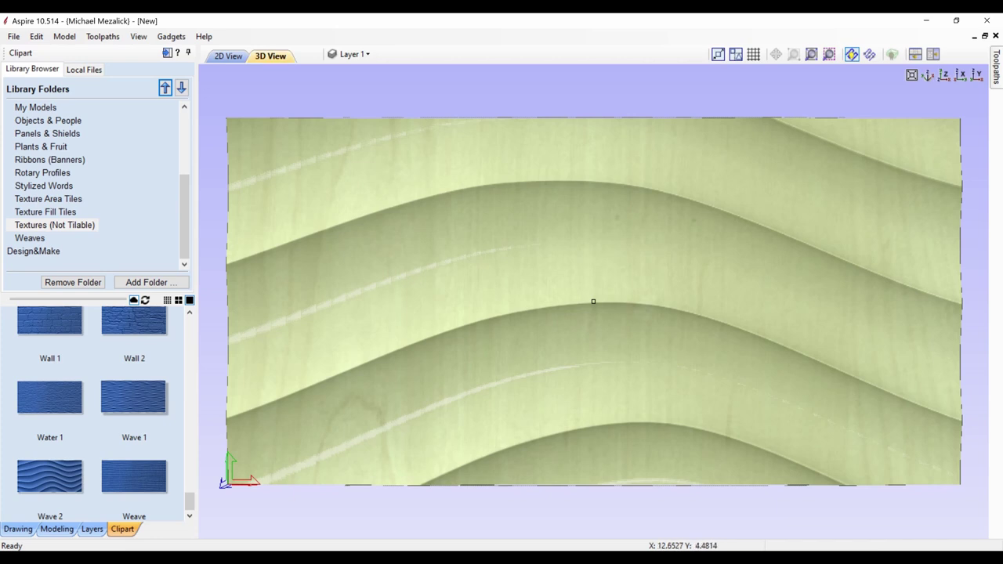
Set the base height of the Wave 2 component to 1.0 inch in its component properties
click(56, 530)
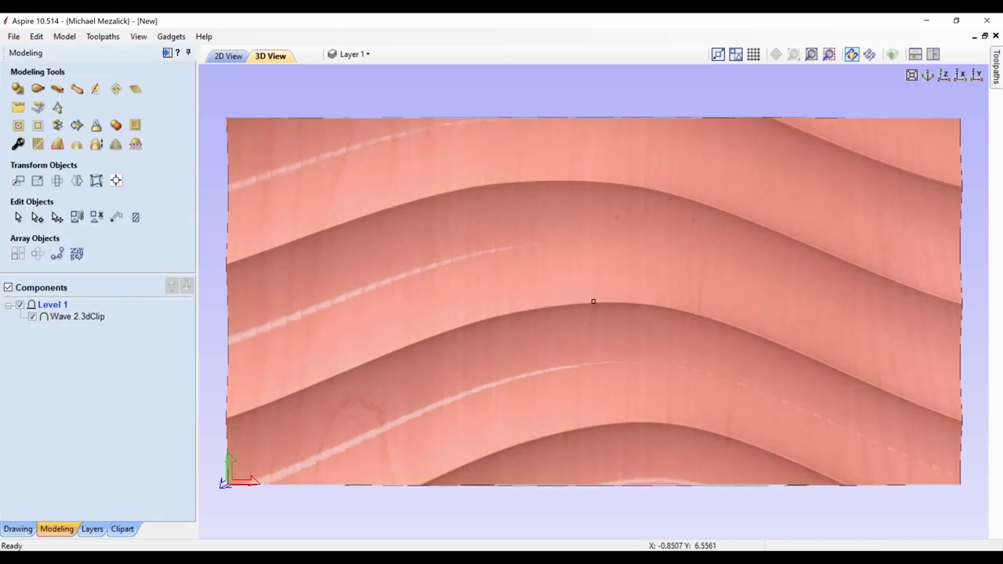
key(Escape)
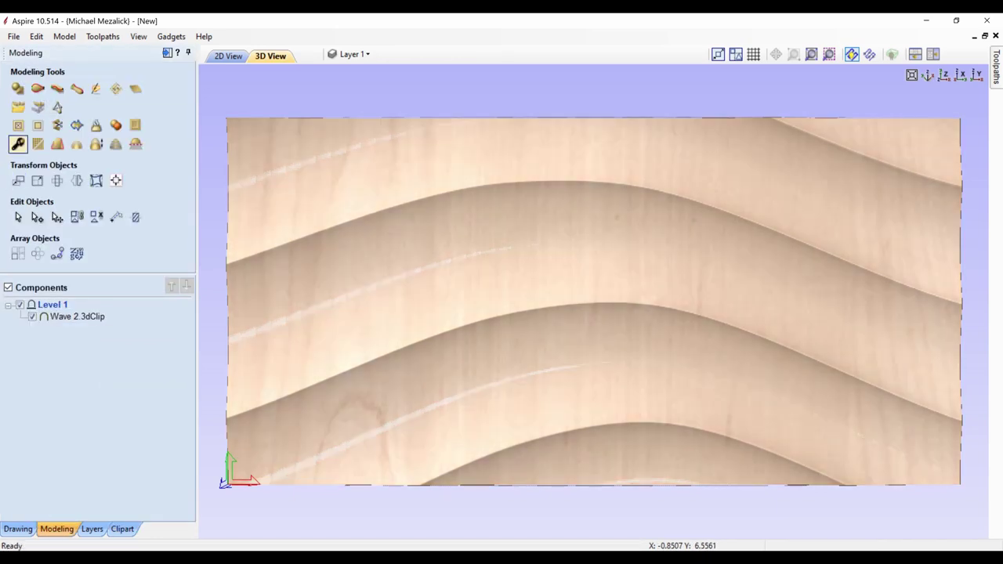
click(18, 144)
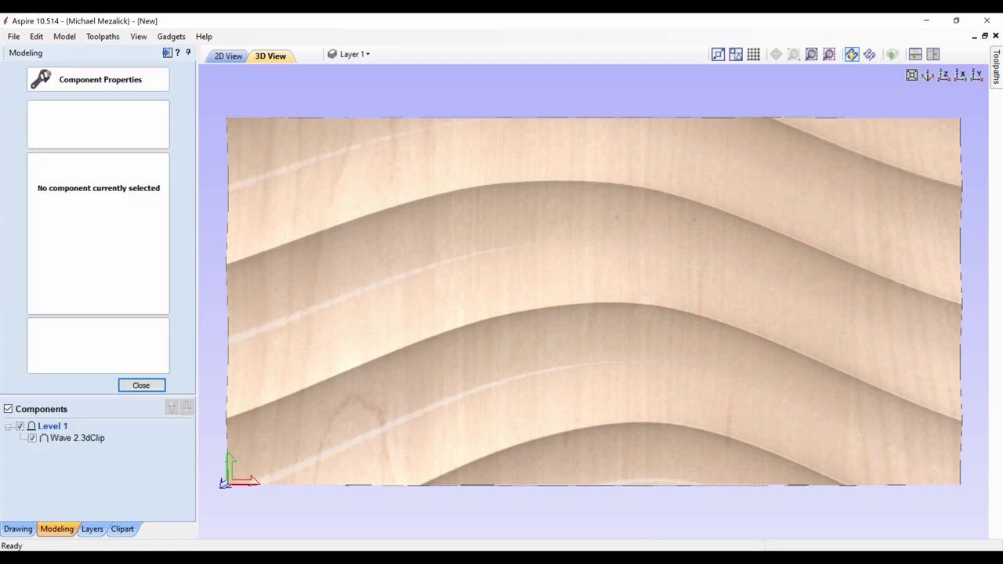
click(77, 438)
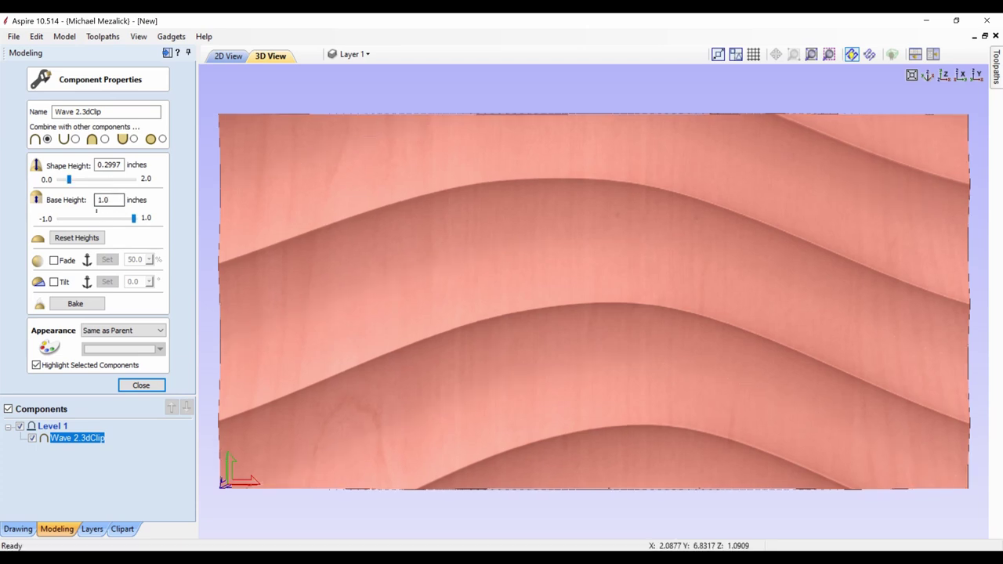
drag(612, 456, 589, 467)
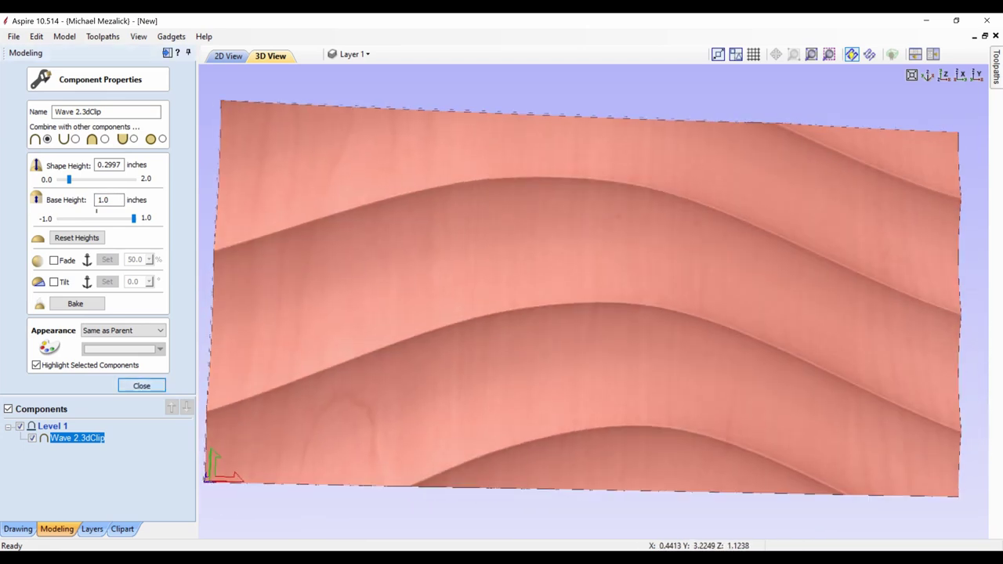
click(141, 385)
Hide the Wave 2 component in the 2D view and draw a 24 x 12 inch square-cornered rectangle around the whole material
key(F2)
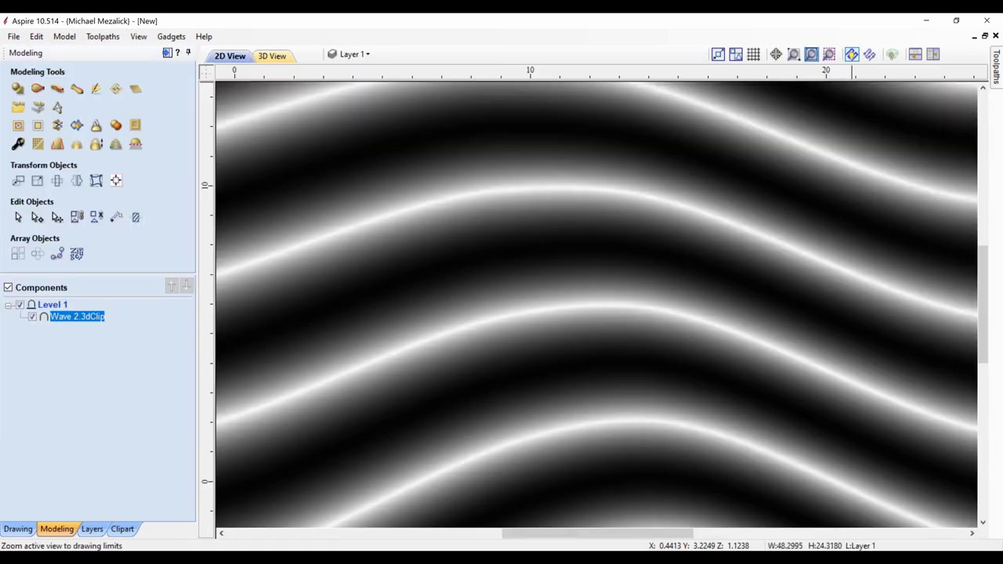
click(717, 54)
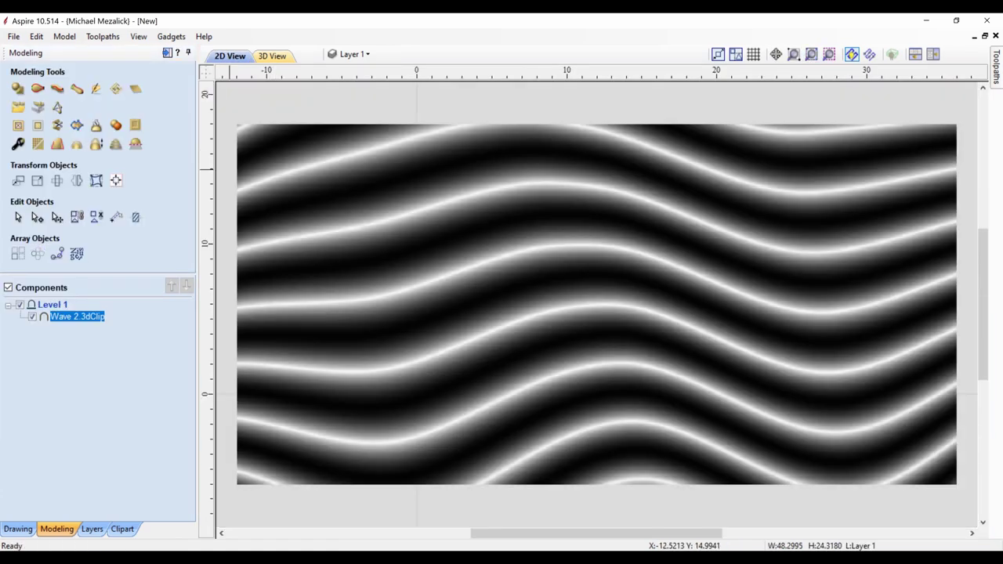
click(32, 316)
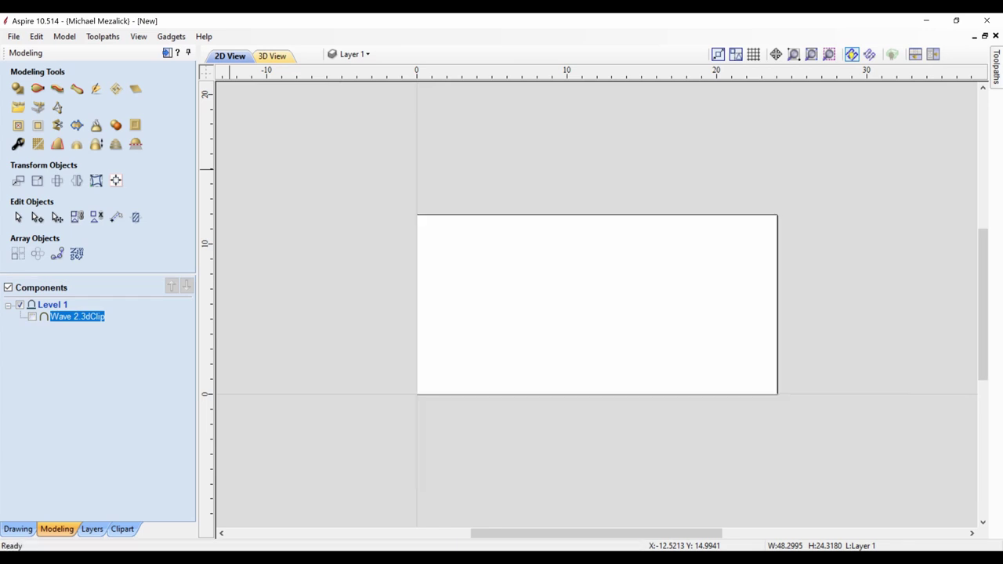
click(18, 529)
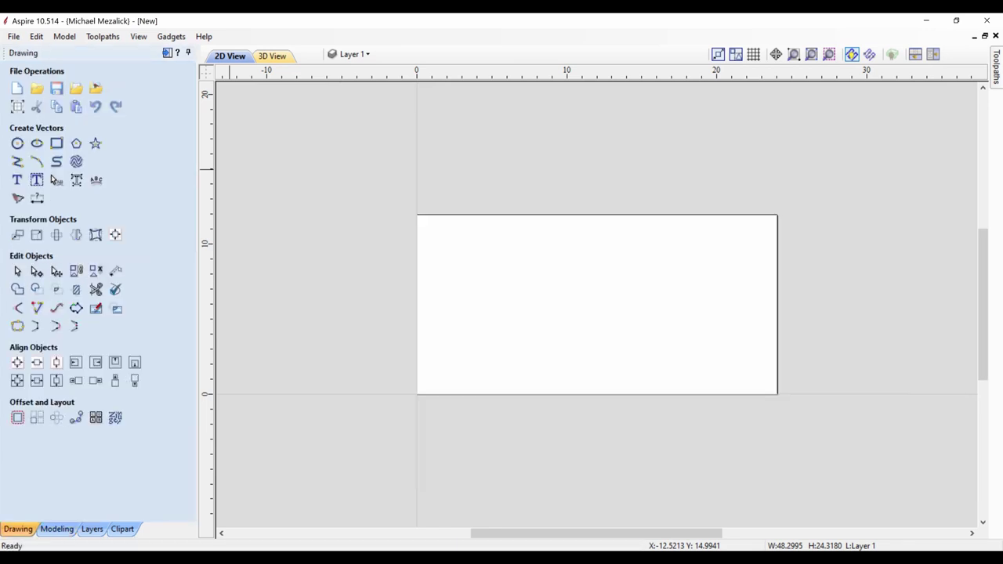
click(56, 144)
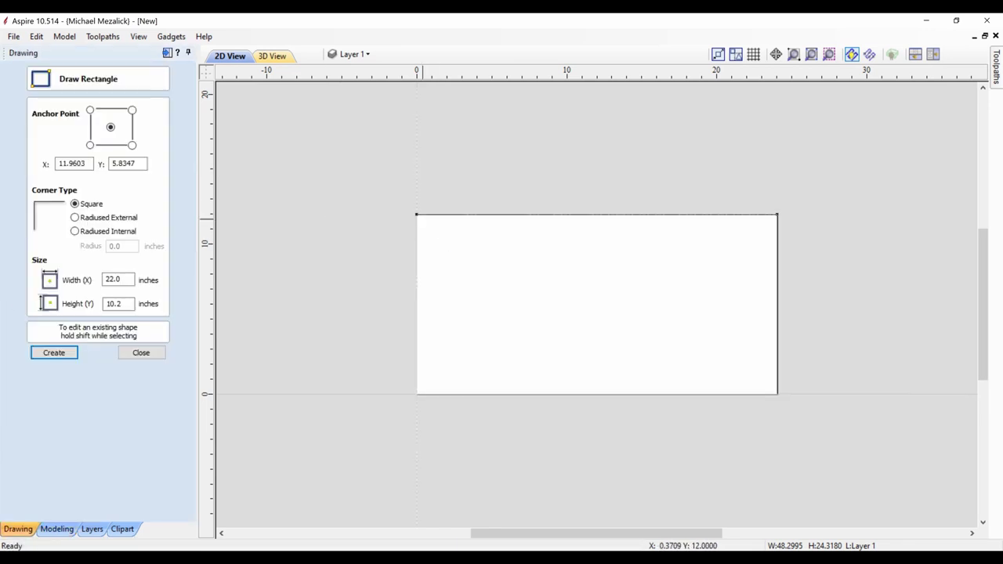
drag(417, 215, 777, 394)
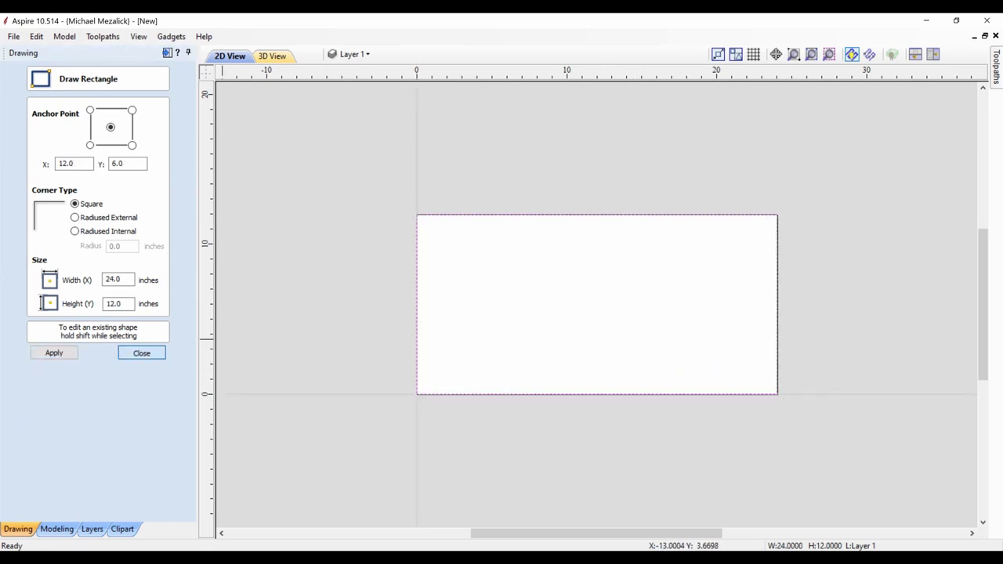
click(141, 352)
Show the Wave 2 component again and clip it to the rectangle so nothing extends past the material
click(57, 529)
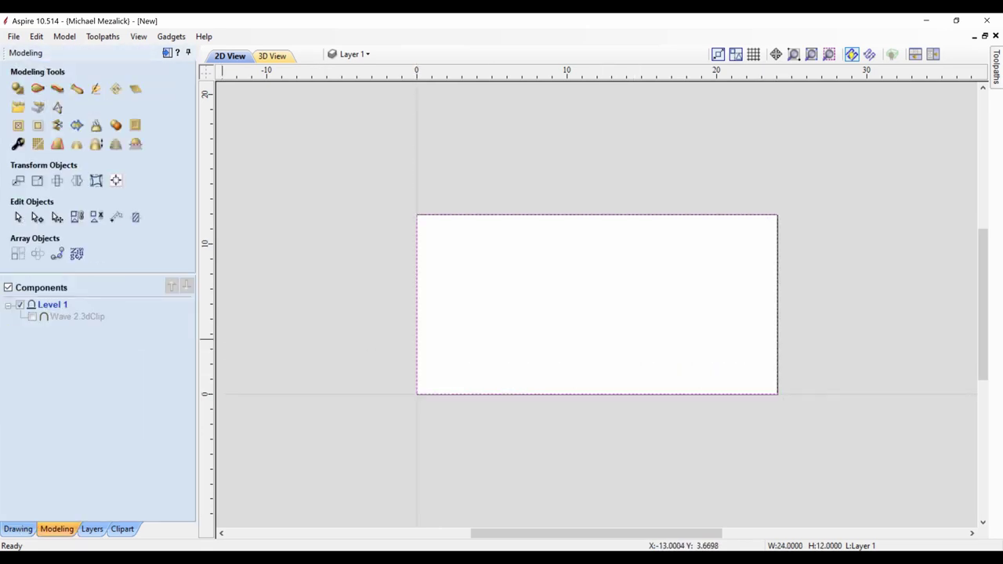
click(32, 317)
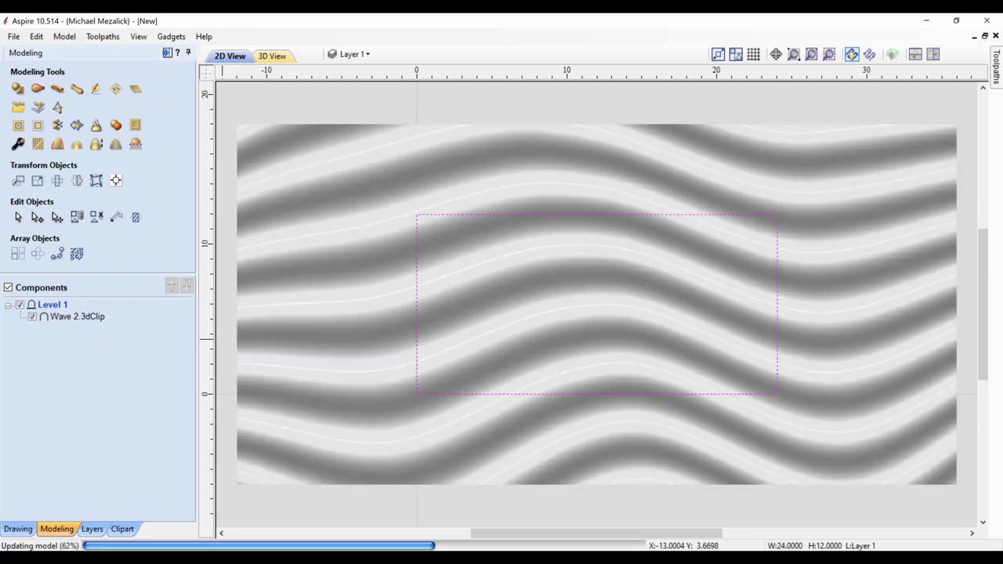
shift+click(291, 318)
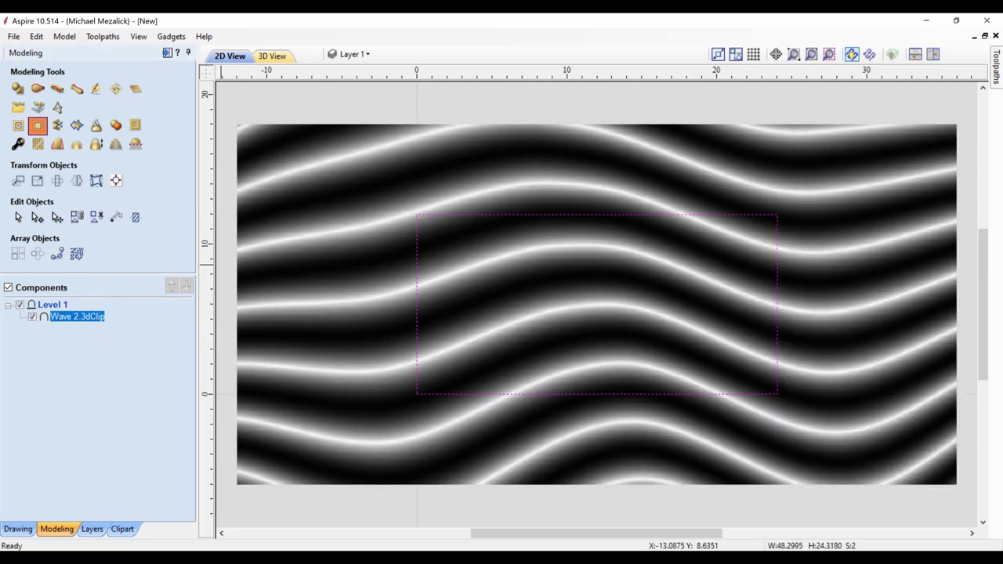
click(38, 125)
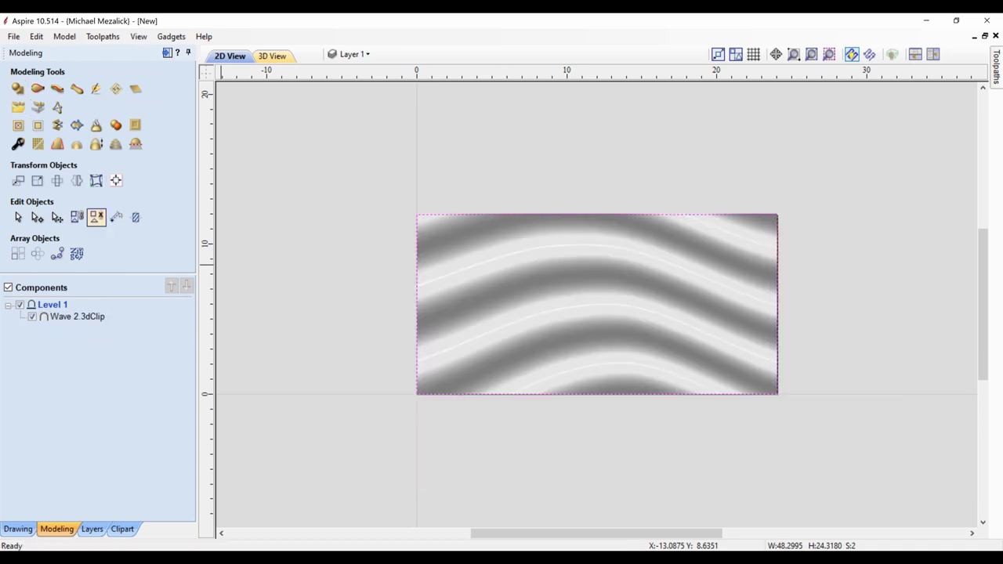
Create five vertical model cross-sections through the clipped wave, spread from about X 1.6 to about X 20.0 and running past both material edges
click(96, 217)
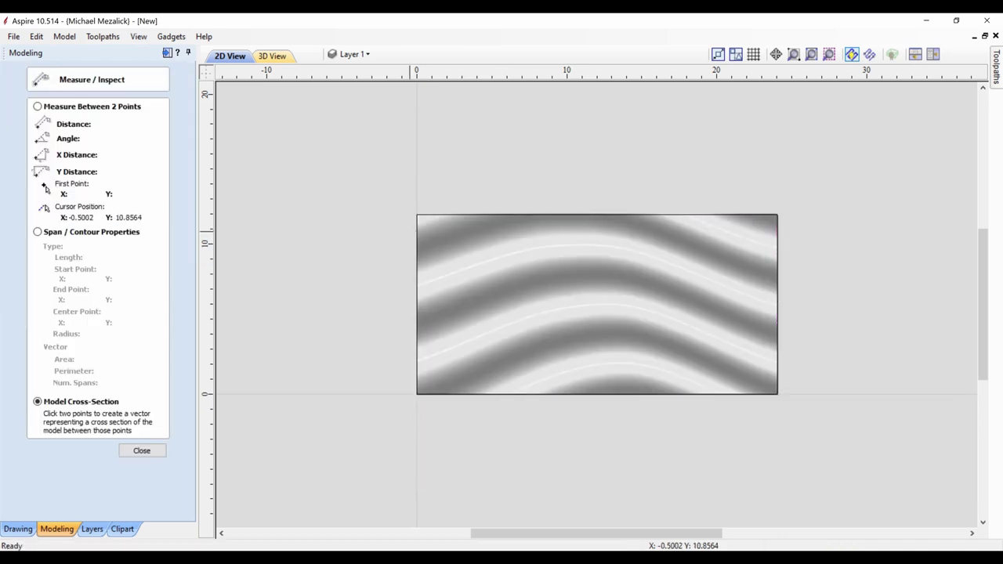
click(440, 198)
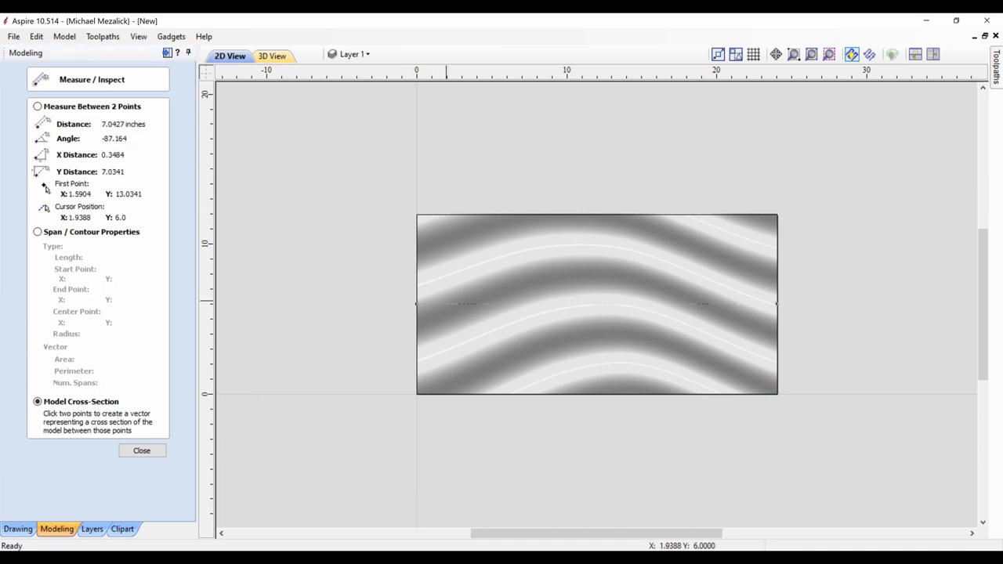
click(441, 407)
click(491, 198)
click(490, 421)
click(573, 194)
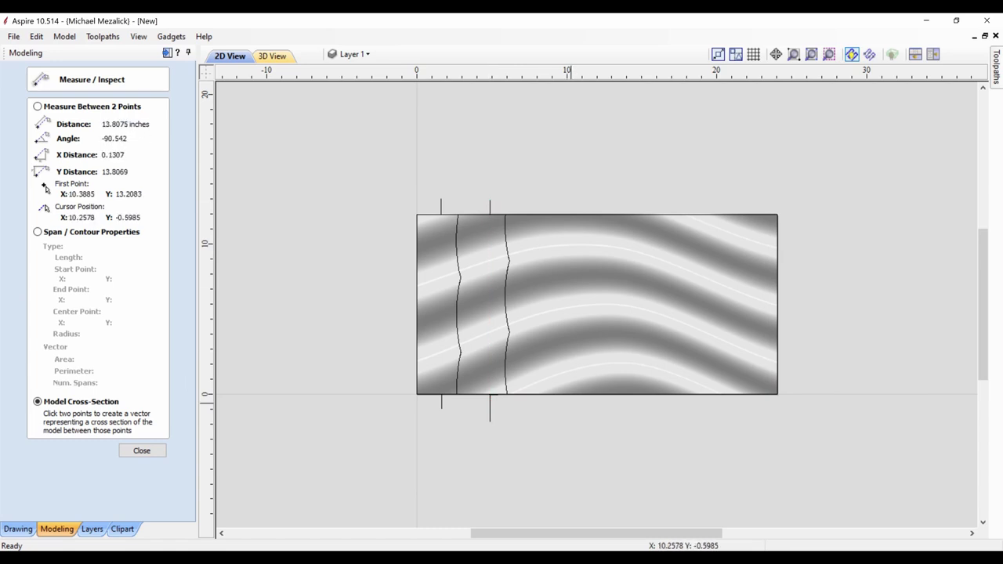
click(571, 413)
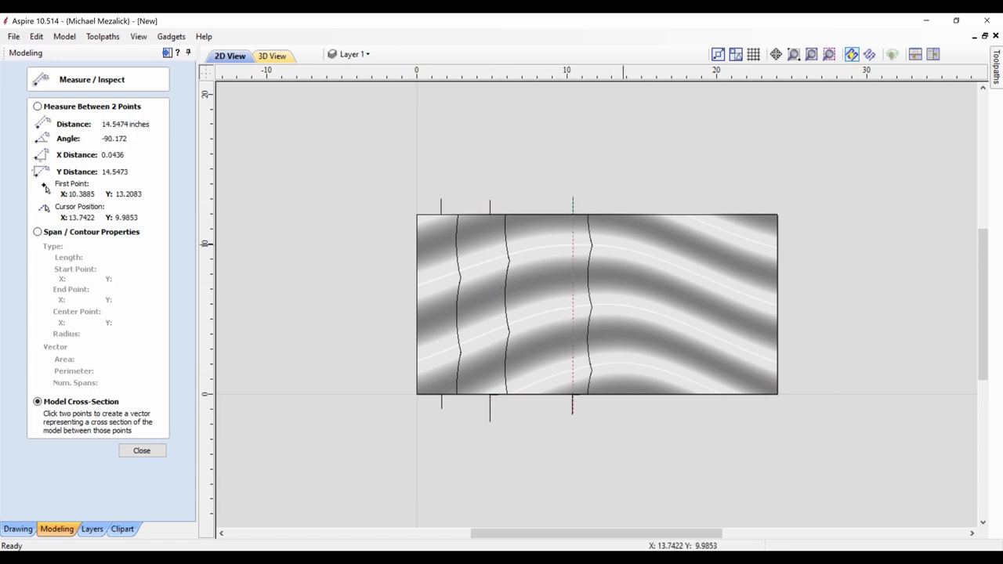
click(644, 199)
click(645, 413)
click(716, 194)
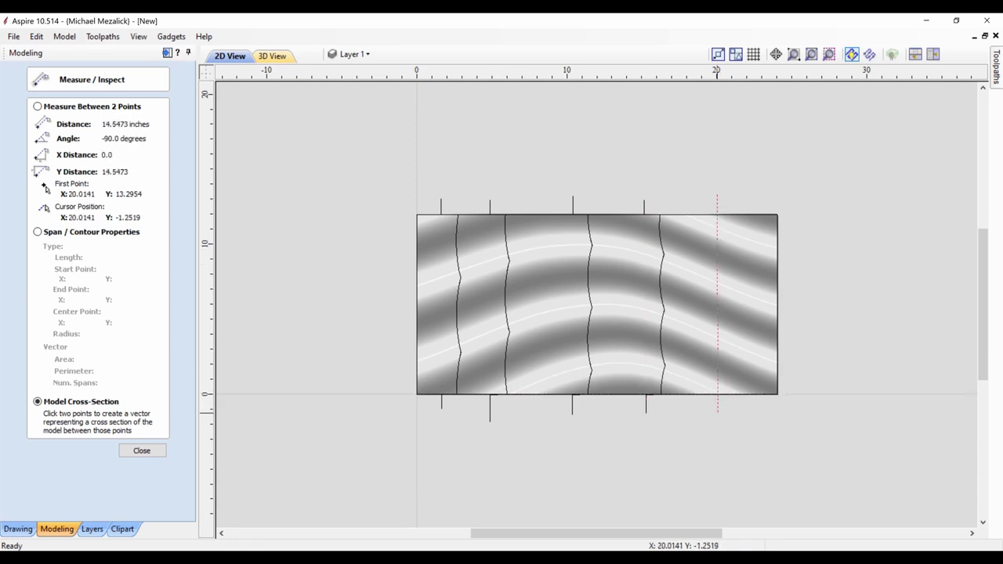
click(716, 413)
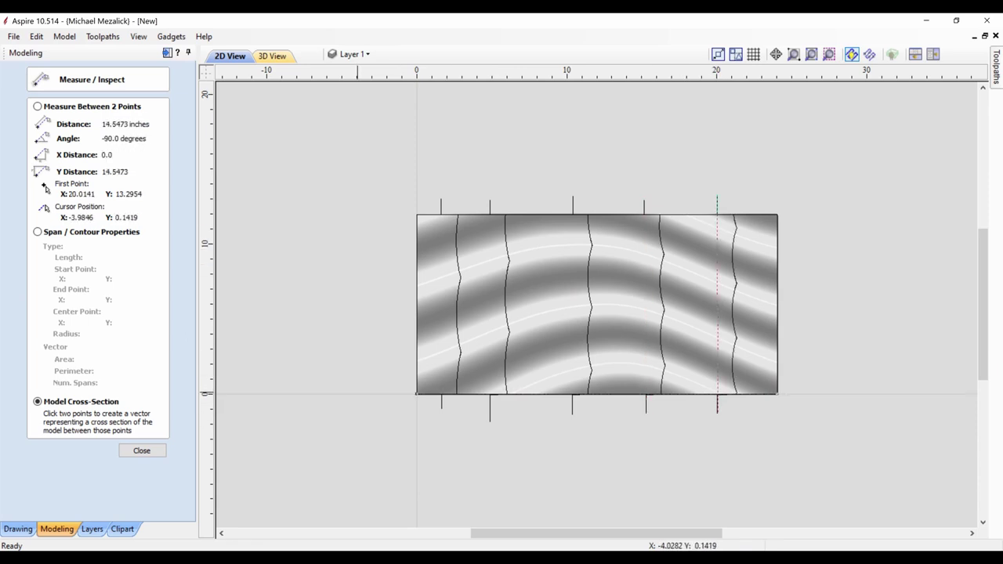
click(141, 451)
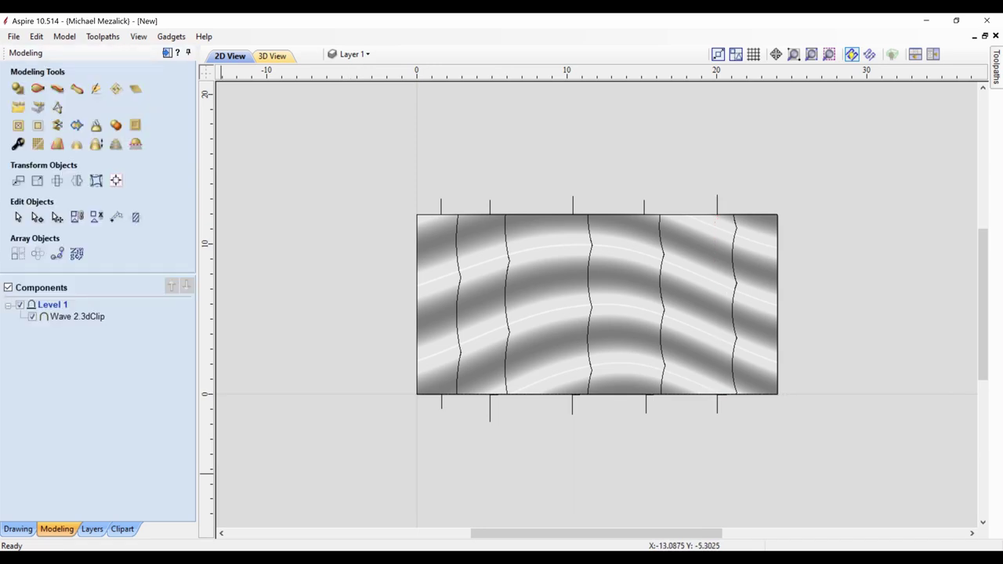
Hide the wave component, delete the leftmost cross-section's nodes beyond the material edges, and close that vector with a straight line
click(32, 317)
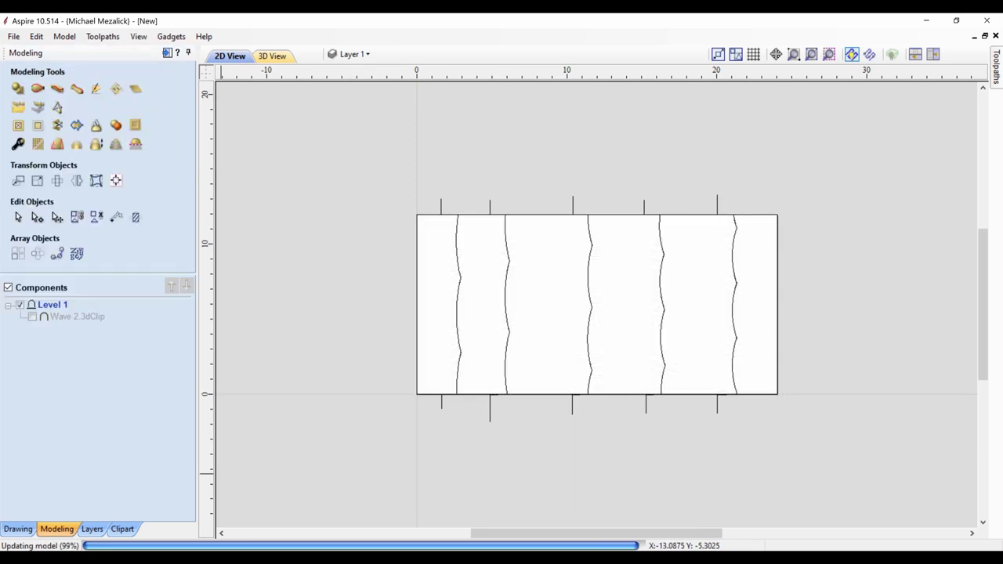
click(457, 262)
click(455, 262)
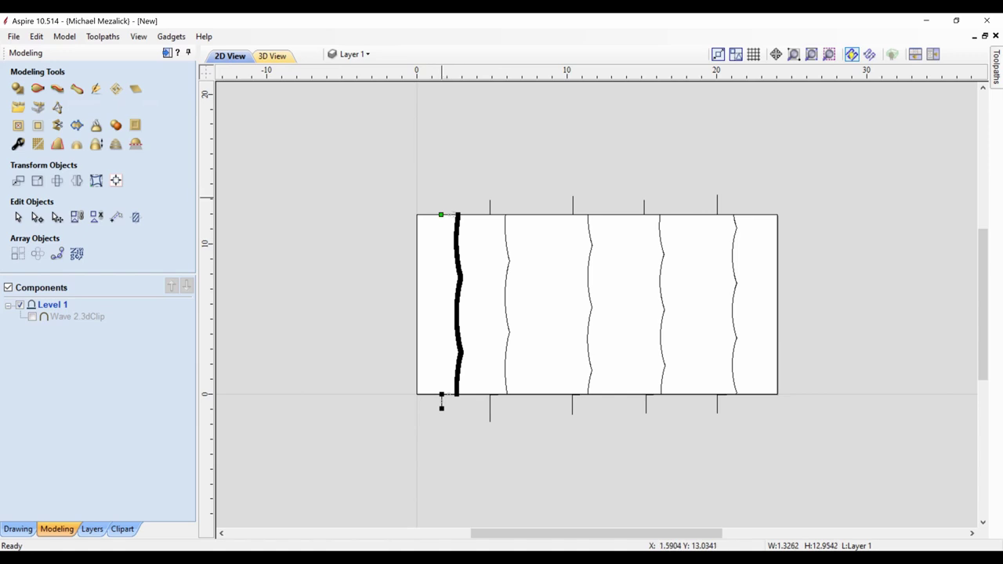
key(d)
click(18, 528)
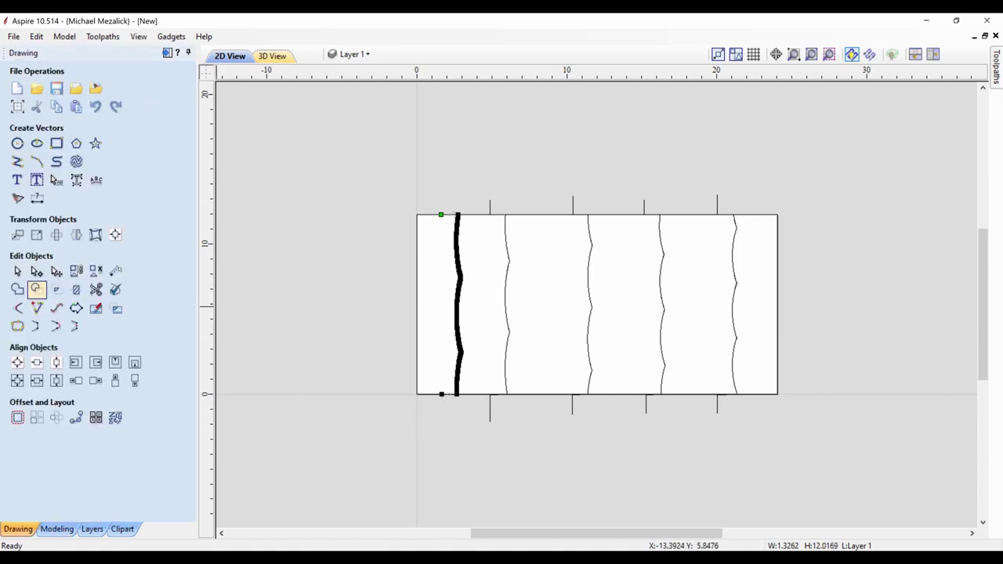
click(36, 325)
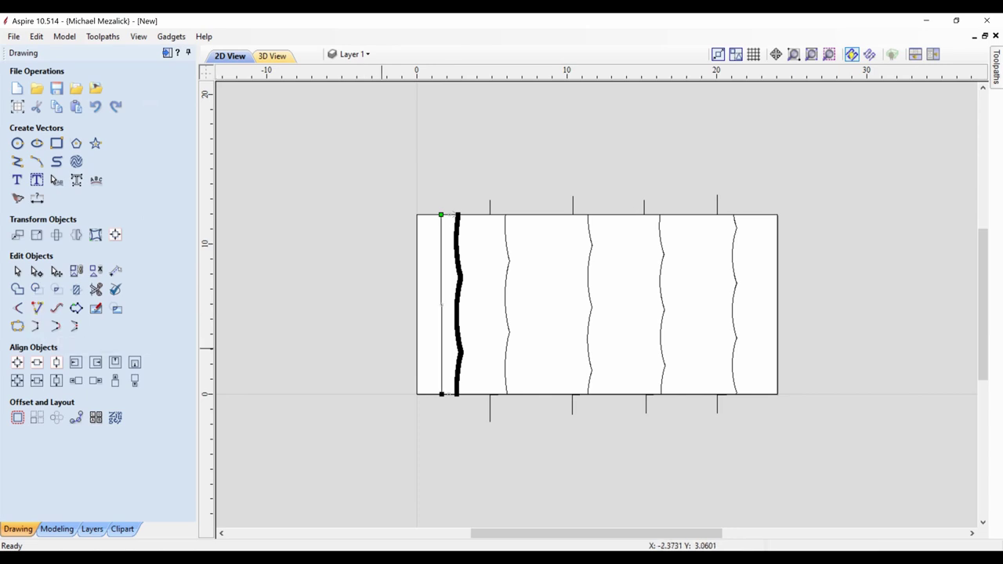
click(455, 453)
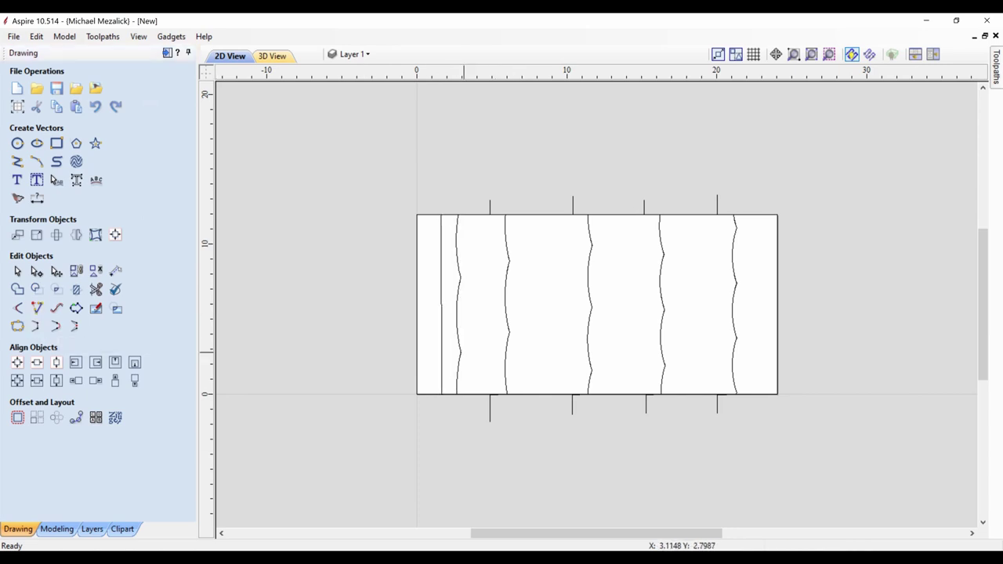
Rotate the closed leftmost cross-section profile by 90 degrees so that it lies horizontally
click(17, 271)
click(458, 273)
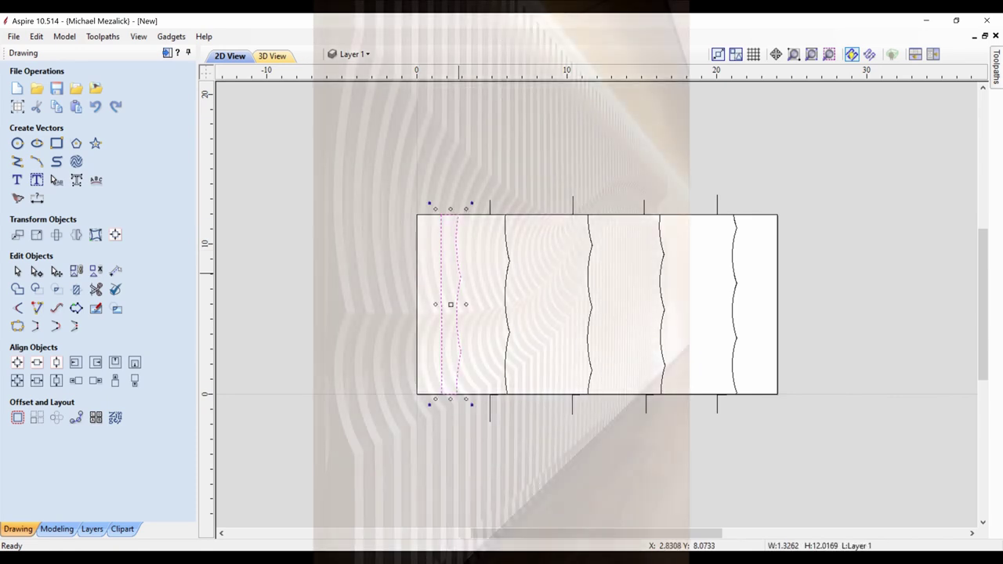
key(9)
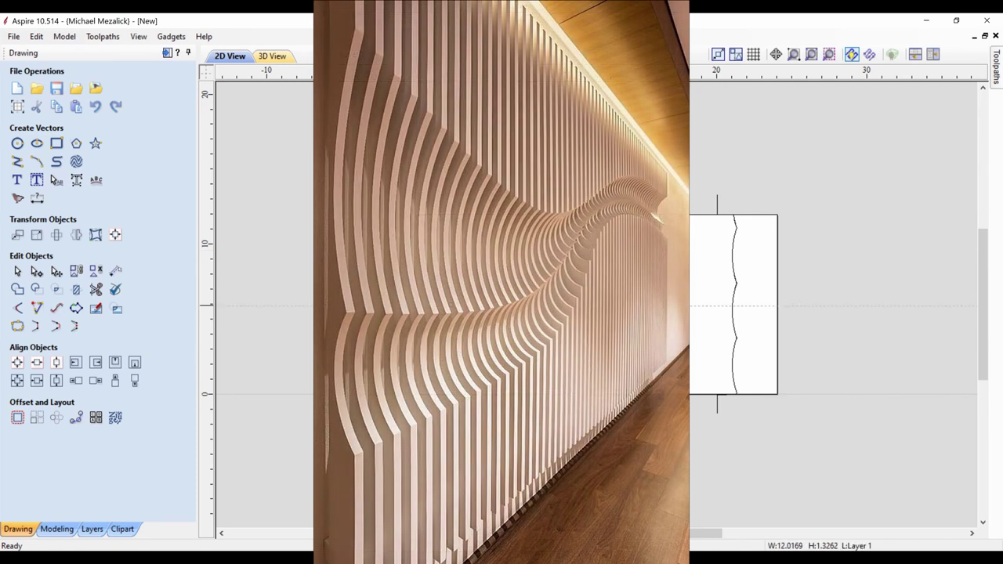
key(Escape)
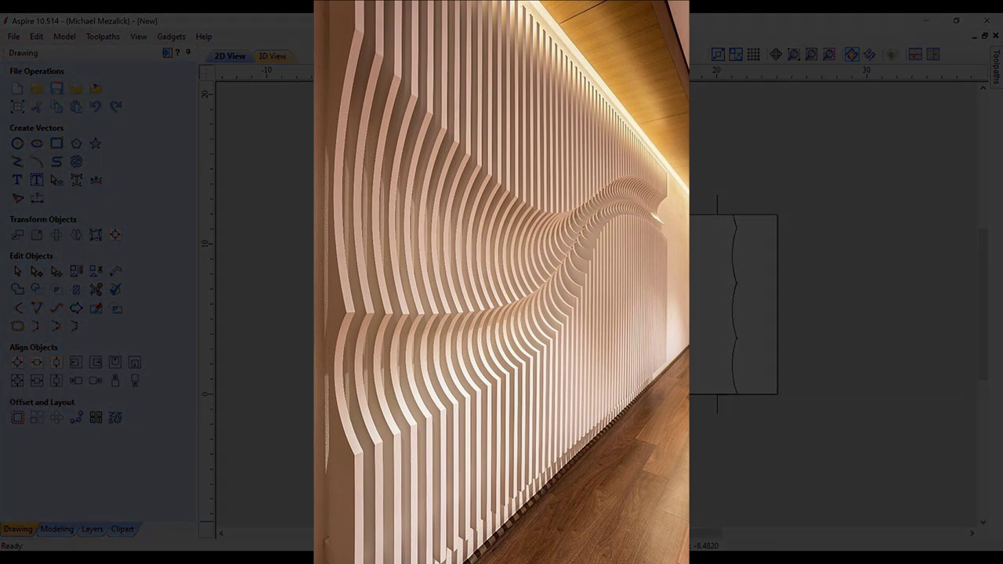